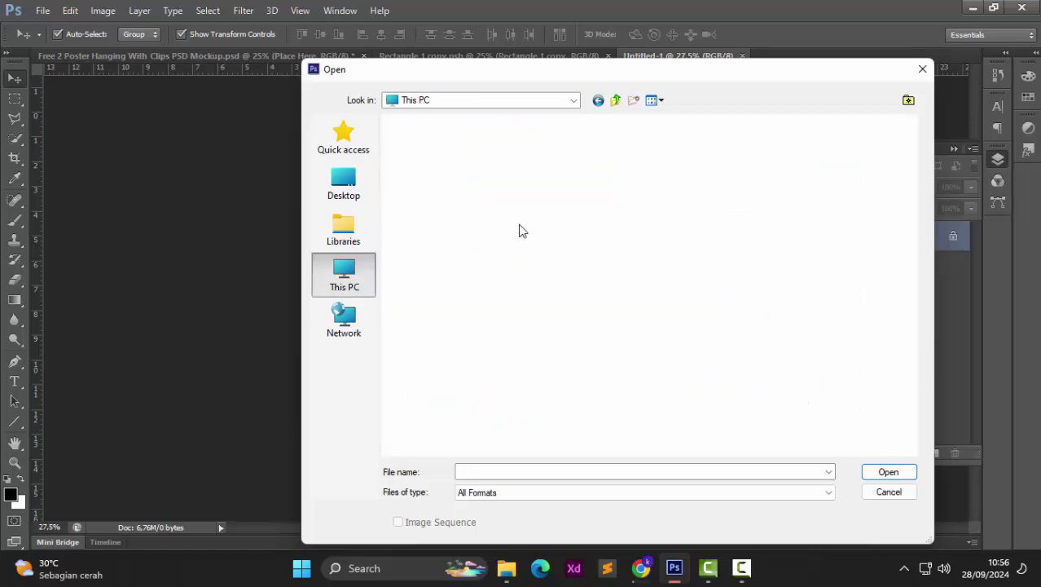
Step: Open the Arena do Grêmio stadium photo from the Downloads folder and place a copy in the Untitled-1 document
{"action": "double_click", "coordinate": [731, 159]}
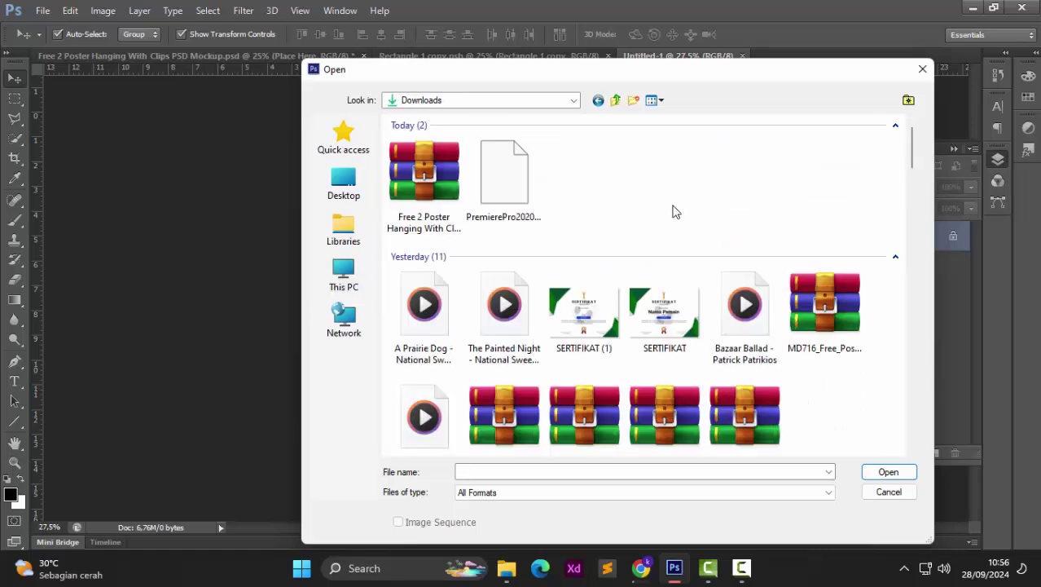
{"action": "scroll", "coordinate": [674, 212], "scroll_direction": "down", "scroll_amount": 10}
{"action": "scroll", "coordinate": [623, 232], "scroll_direction": "down", "scroll_amount": 15}
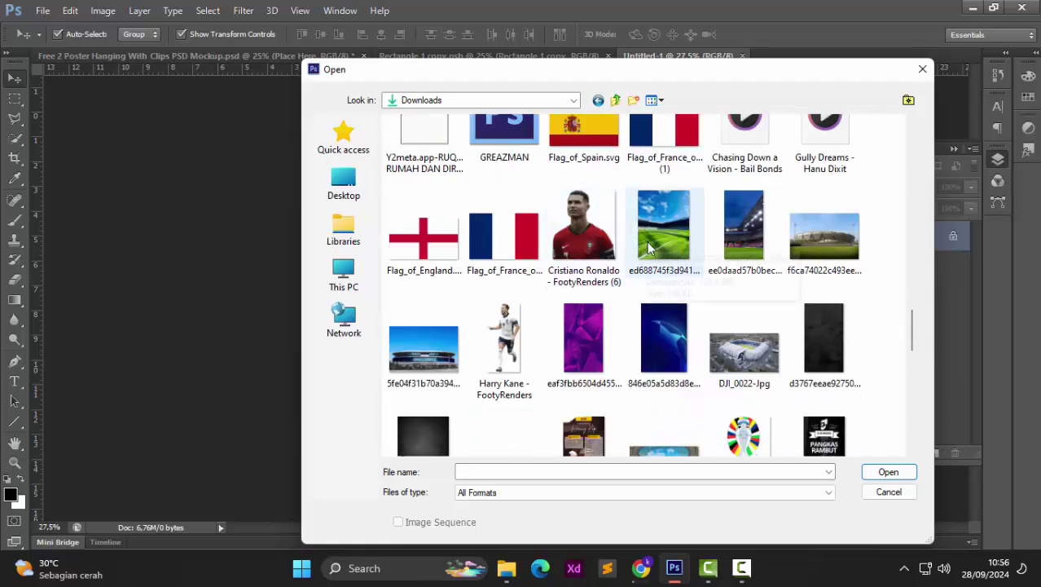
{"action": "double_click", "coordinate": [424, 350]}
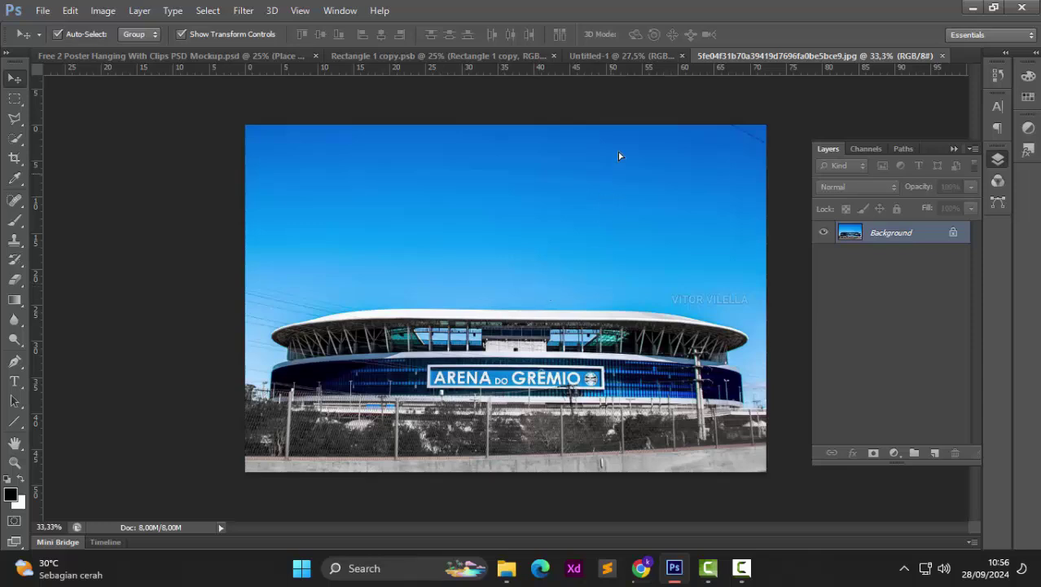
{"action": "left_click_drag", "start_coordinate": [619, 155], "coordinate": [579, 175]}
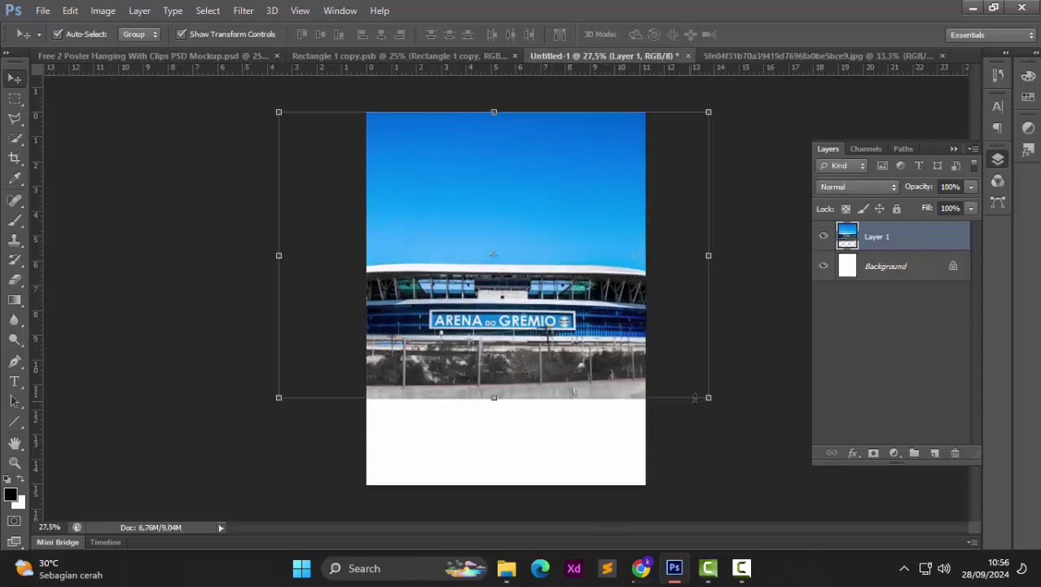
Step: Enlarge the Arena do Grêmio photo to about 152% and position it over the white canvas
{"action": "left_click_drag", "start_coordinate": [708, 397], "coordinate": [772, 443]}
{"action": "left_click_drag", "start_coordinate": [588, 331], "coordinate": [553, 369]}
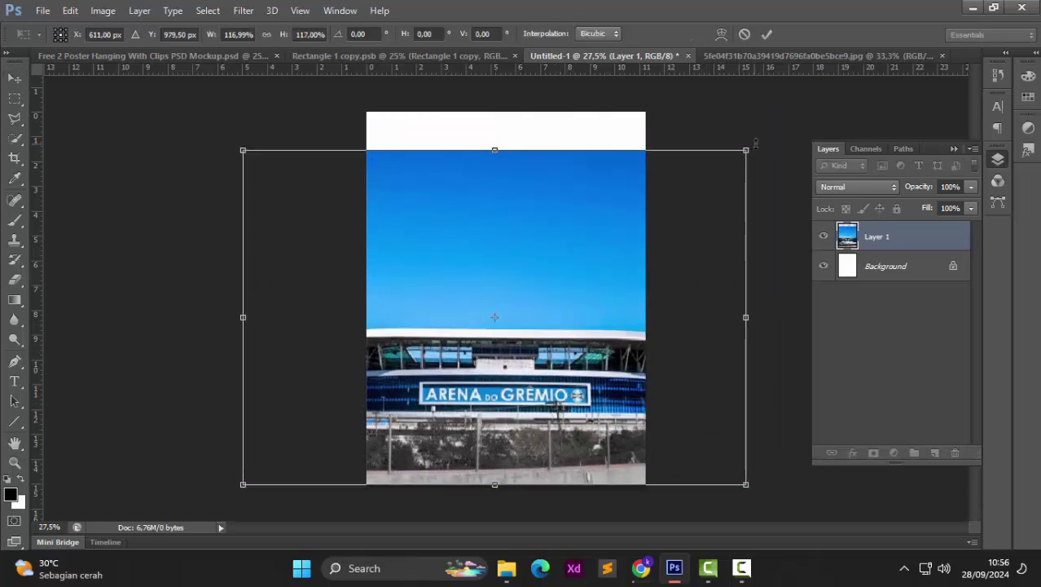
{"action": "left_click_drag", "start_coordinate": [758, 137], "coordinate": [814, 53]}
{"action": "left_click_drag", "start_coordinate": [682, 201], "coordinate": [665, 233]}
Step: Rotate the Arena do Grêmio photo counterclockwise and shift it so the stadium's left end fills the canvas
{"action": "left_click_drag", "start_coordinate": [175, 143], "coordinate": [151, 118]}
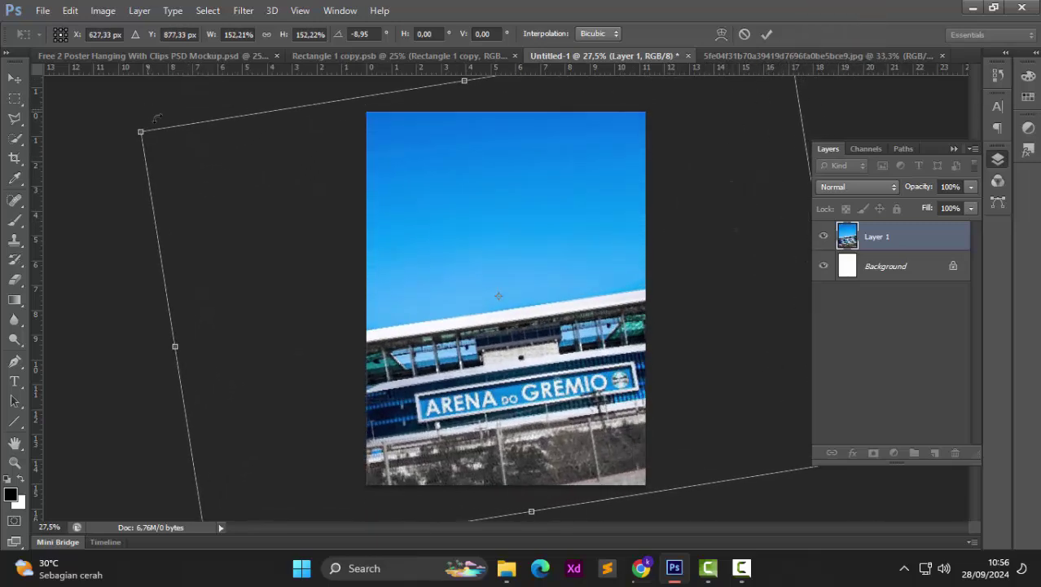
{"action": "left_click_drag", "start_coordinate": [335, 226], "coordinate": [357, 243]}
{"action": "left_click_drag", "start_coordinate": [155, 144], "coordinate": [146, 138]}
{"action": "left_click_drag", "start_coordinate": [349, 216], "coordinate": [480, 174]}
{"action": "key", "text": "Return"}
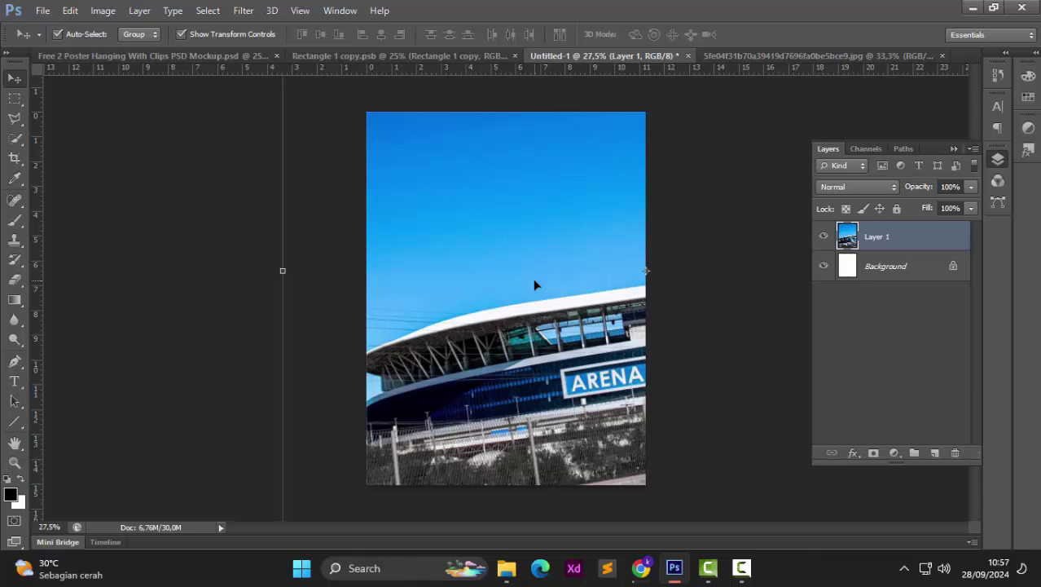
Step: Delete the Arena do Grêmio layer from Untitled-1 and close its source image
{"action": "key", "text": "Delete"}
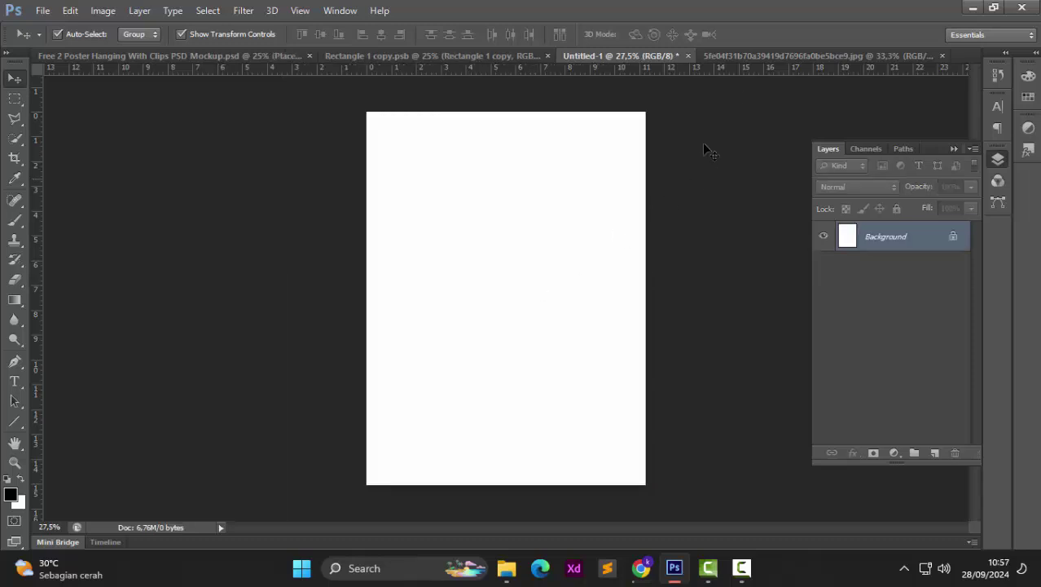
{"action": "left_click", "coordinate": [942, 56]}
Step: Open the floodlit night stadium photo from Downloads, copy it into Untitled-1 and close its source image
{"action": "key", "text": "ctrl+o"}
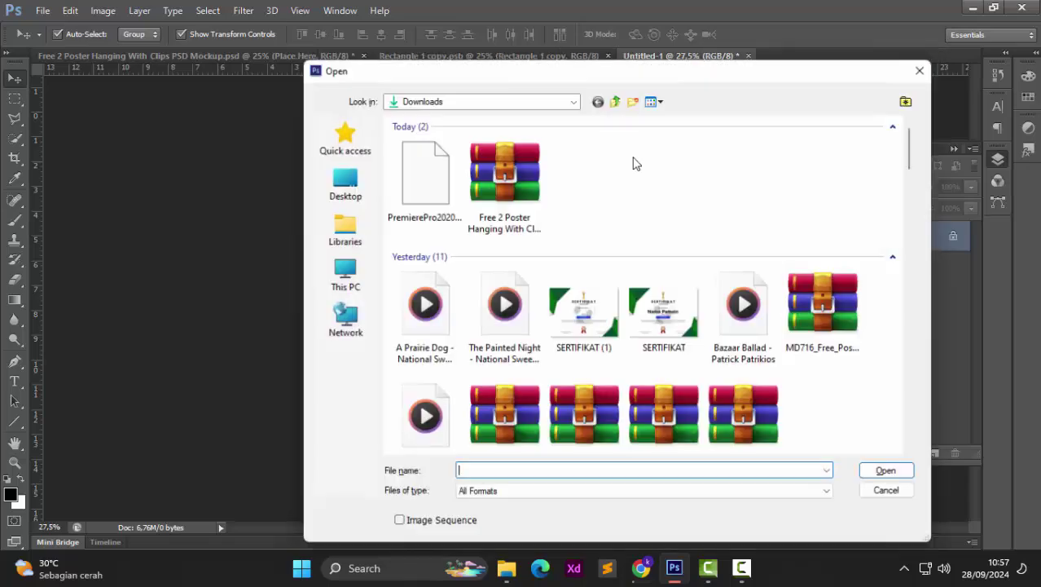
{"action": "scroll", "coordinate": [591, 253], "scroll_direction": "down", "scroll_amount": 15}
{"action": "scroll", "coordinate": [590, 252], "scroll_direction": "up", "scroll_amount": 5}
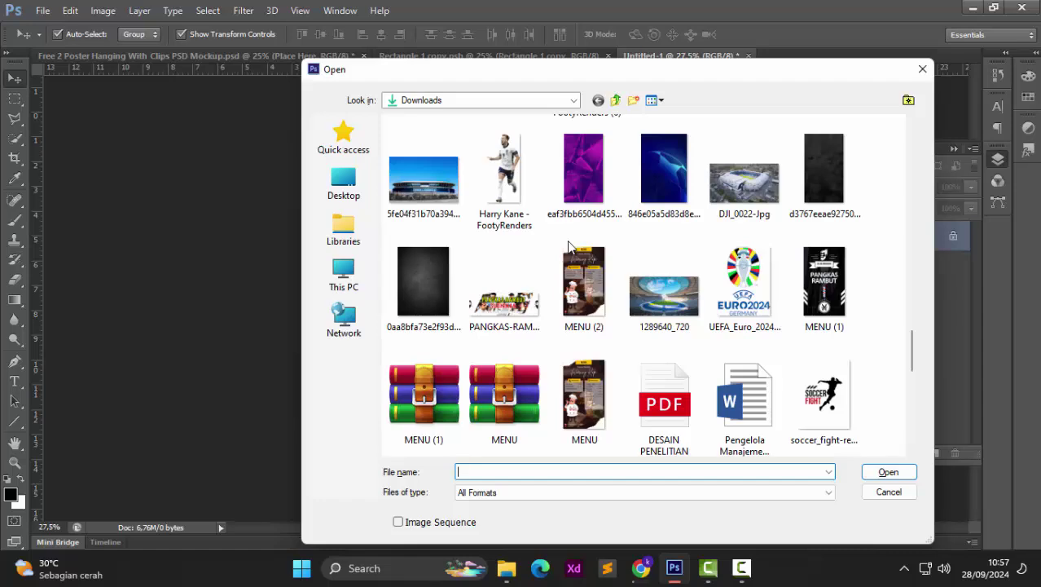
{"action": "scroll", "coordinate": [569, 246], "scroll_direction": "down", "scroll_amount": 2}
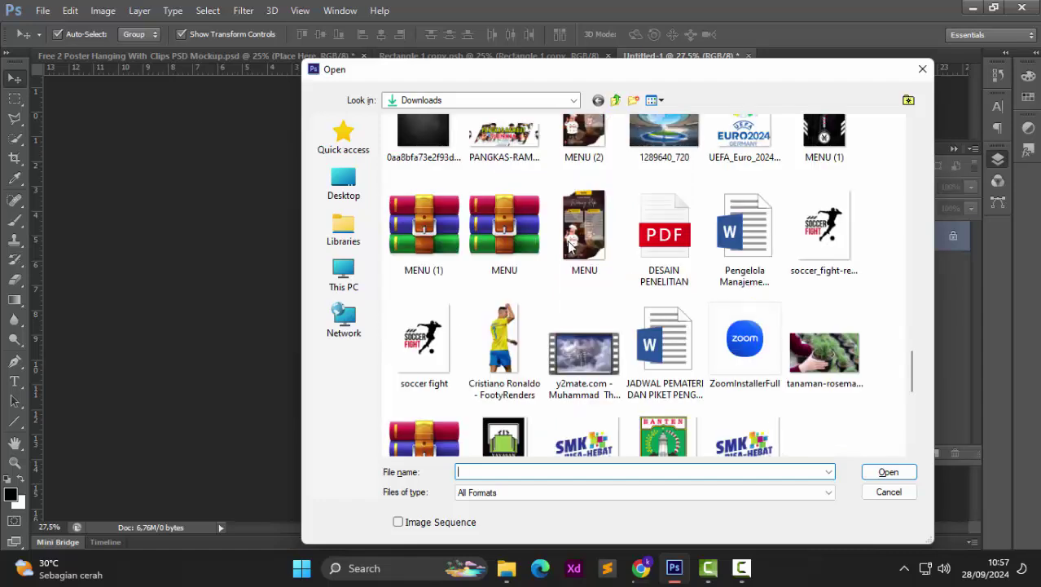
{"action": "scroll", "coordinate": [570, 246], "scroll_direction": "down", "scroll_amount": 5}
{"action": "scroll", "coordinate": [568, 236], "scroll_direction": "up", "scroll_amount": 10}
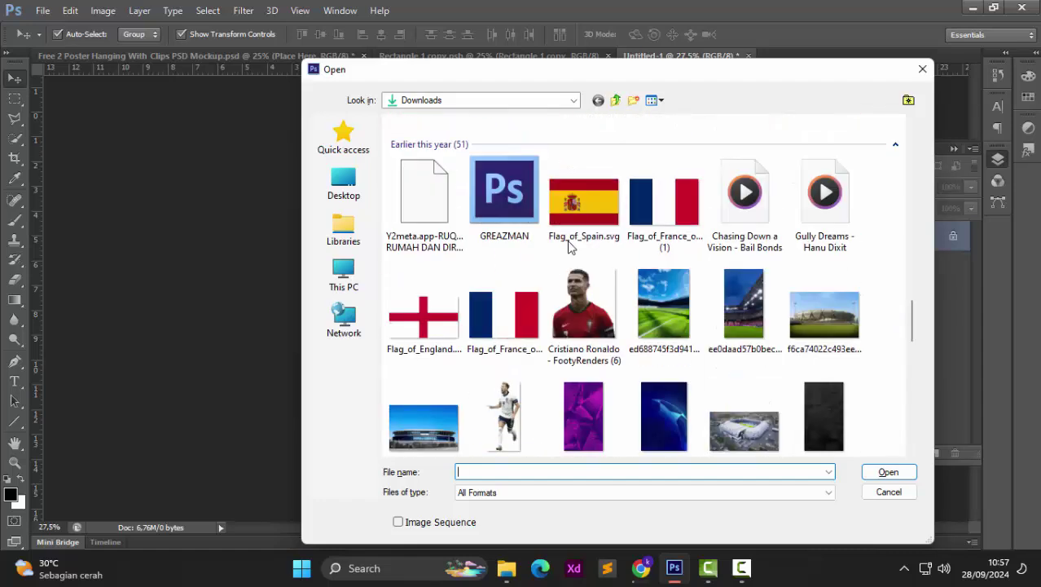
{"action": "double_click", "coordinate": [749, 313]}
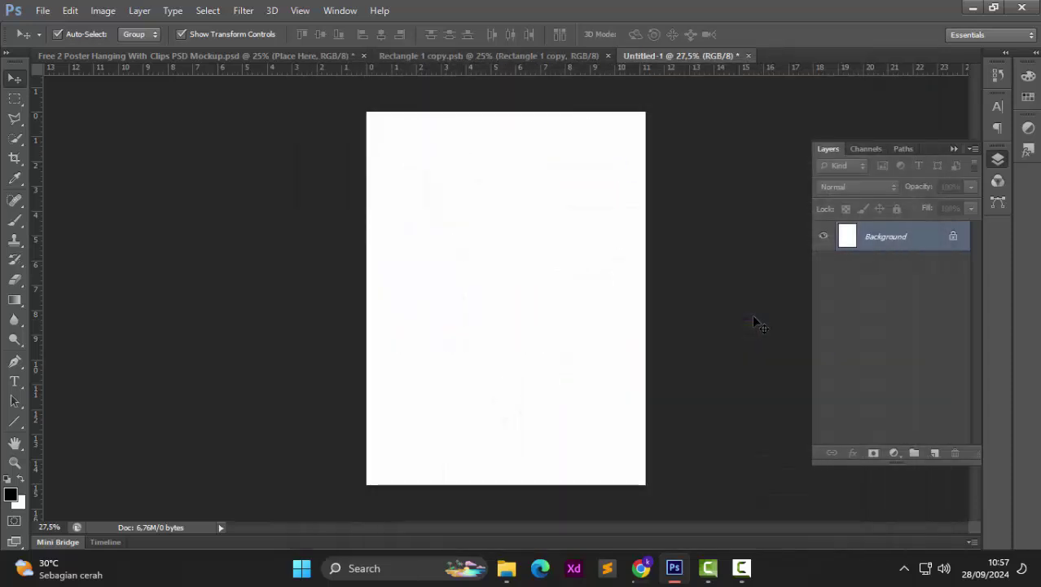
{"action": "left_click_drag", "start_coordinate": [599, 293], "coordinate": [557, 256]}
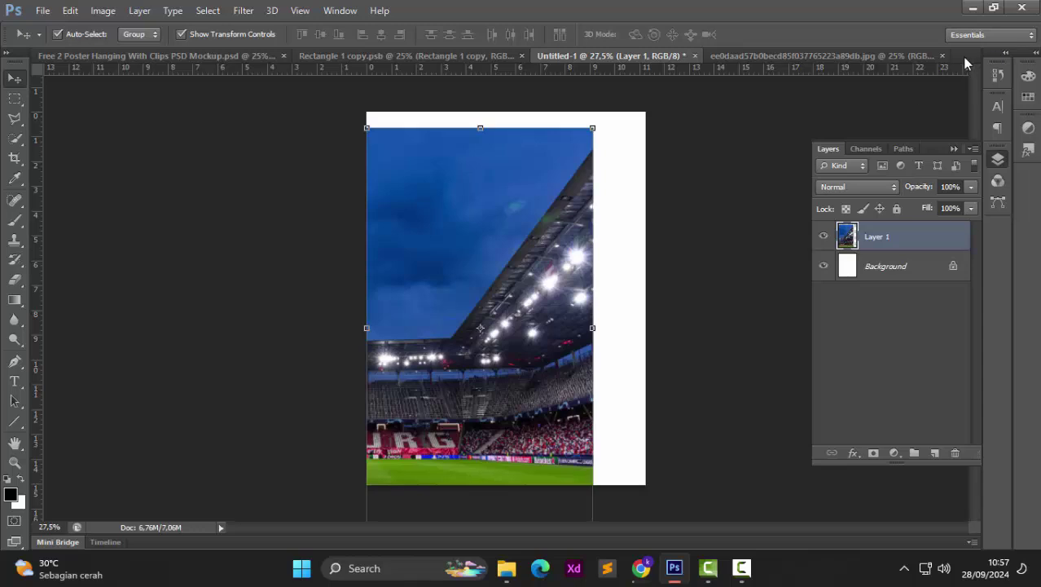
{"action": "left_click", "coordinate": [942, 57]}
Step: Scale the night stadium photo to about 129% and position it to cover the whole canvas
{"action": "left_click_drag", "start_coordinate": [599, 127], "coordinate": [665, 125]}
{"action": "mouse_move", "coordinate": [654, 139]}
{"action": "left_mouse_down"}
{"action": "mouse_move", "coordinate": [639, 182]}
{"action": "mouse_move", "coordinate": [642, 112]}
{"action": "mouse_move", "coordinate": [643, 131]}
{"action": "left_mouse_up"}
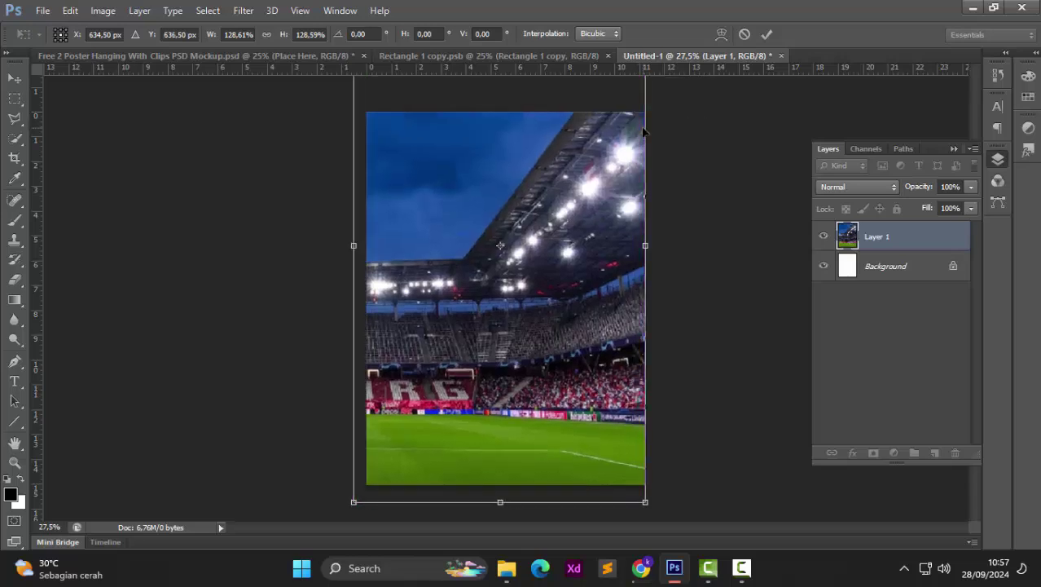
{"action": "key", "text": "Return"}
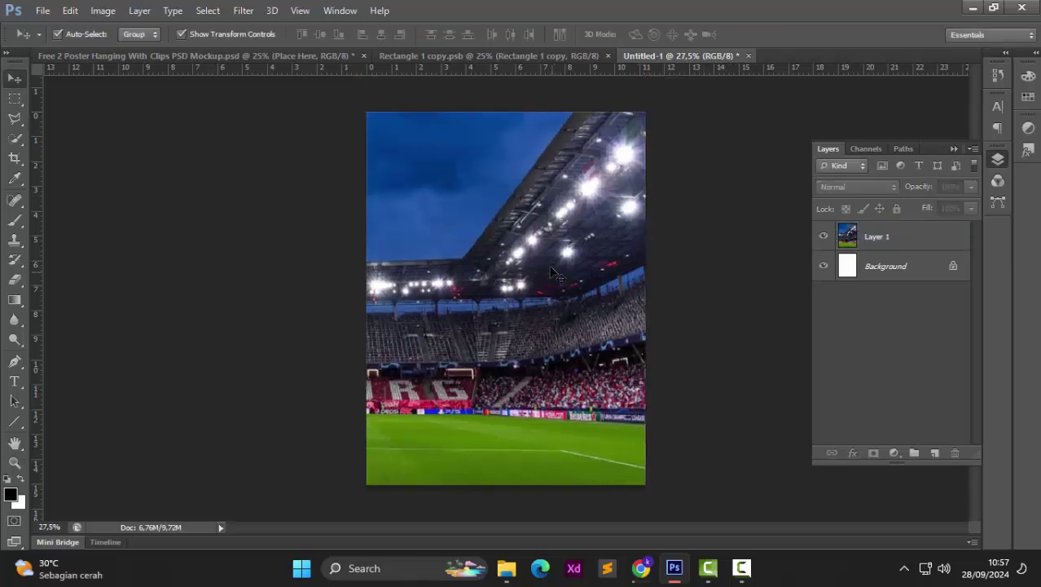
Step: Darken the stadium photo's shadows with Levels, setting the black input level to 23 and midtones to 1.08
{"action": "left_click", "coordinate": [103, 11]}
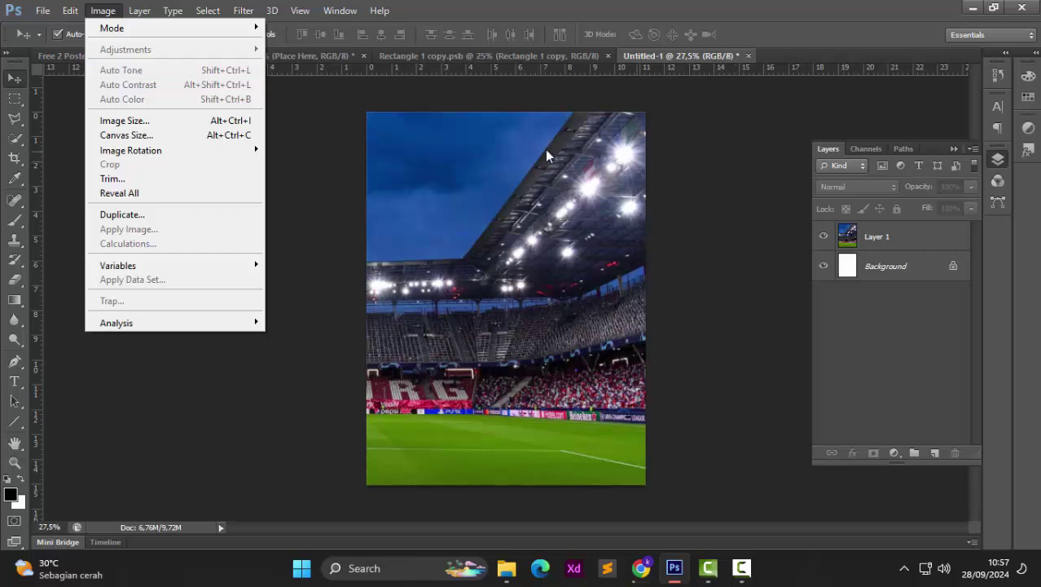
{"action": "left_click", "coordinate": [844, 240]}
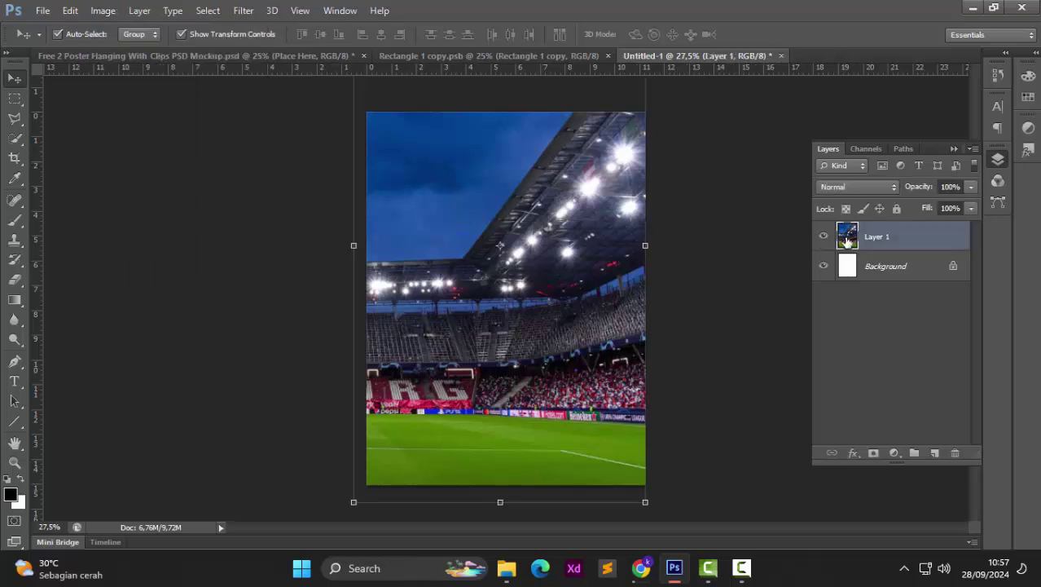
{"action": "left_click", "coordinate": [103, 11]}
{"action": "mouse_move", "coordinate": [141, 51]}
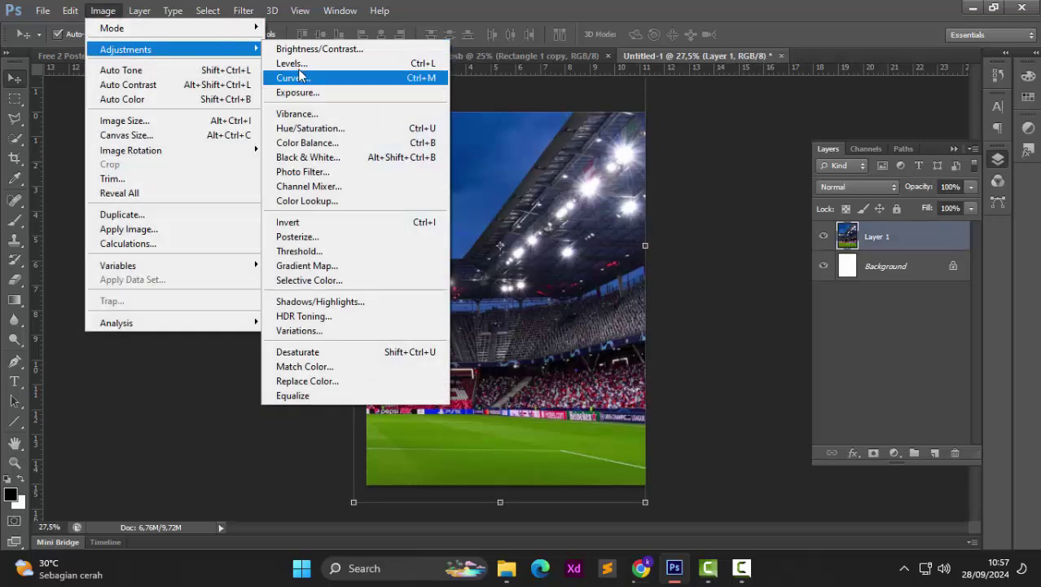
{"action": "left_click", "coordinate": [292, 63]}
{"action": "left_click_drag", "start_coordinate": [656, 226], "coordinate": [672, 227]}
{"action": "left_click", "coordinate": [761, 225]}
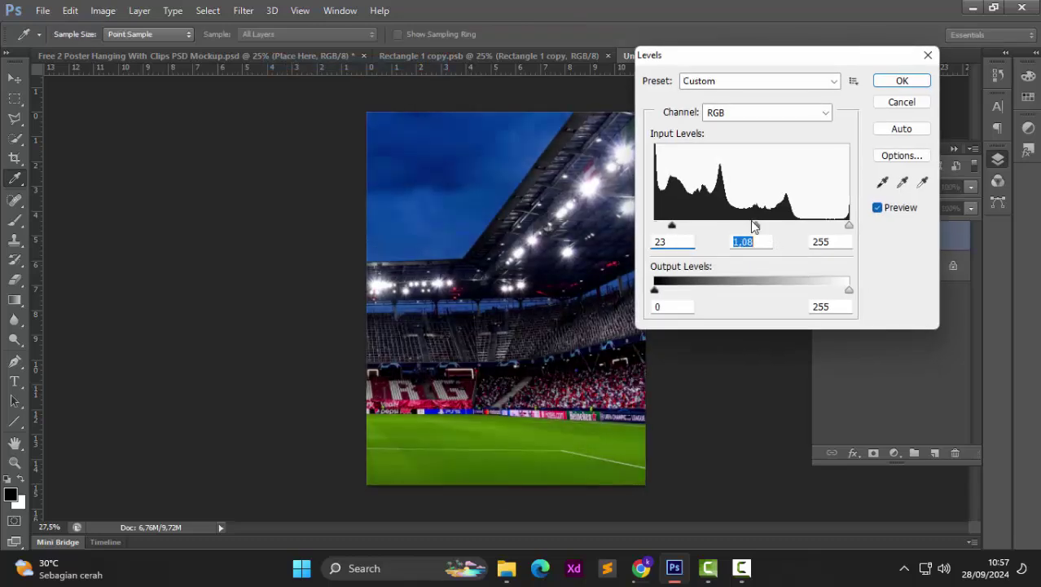
{"action": "left_click", "coordinate": [902, 101]}
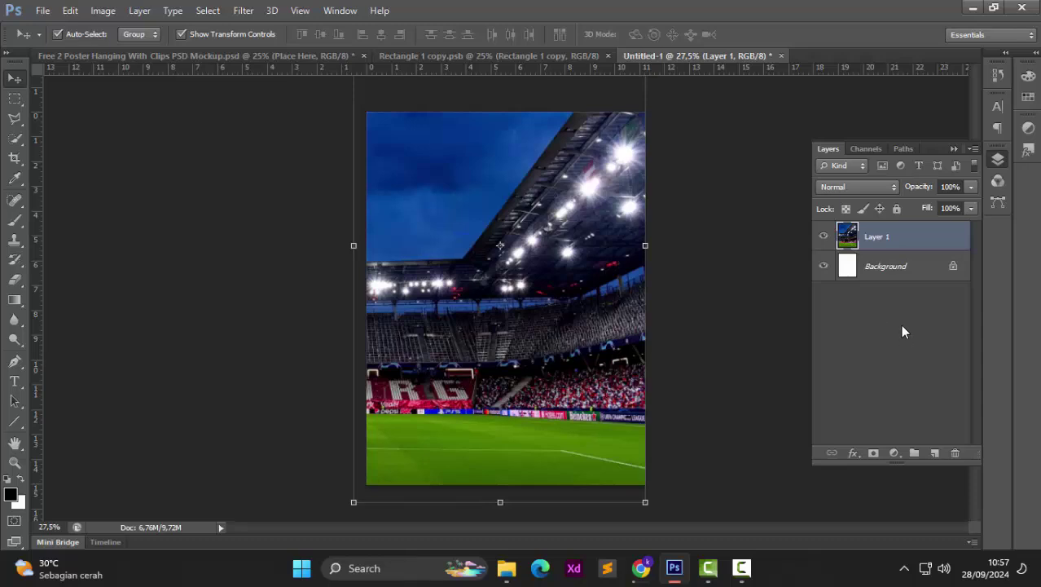
Step: Add a black layer mask to the stadium photo and reveal it with one white stamp of the 2100 px cloud brush
{"action": "left_click", "coordinate": [897, 453]}
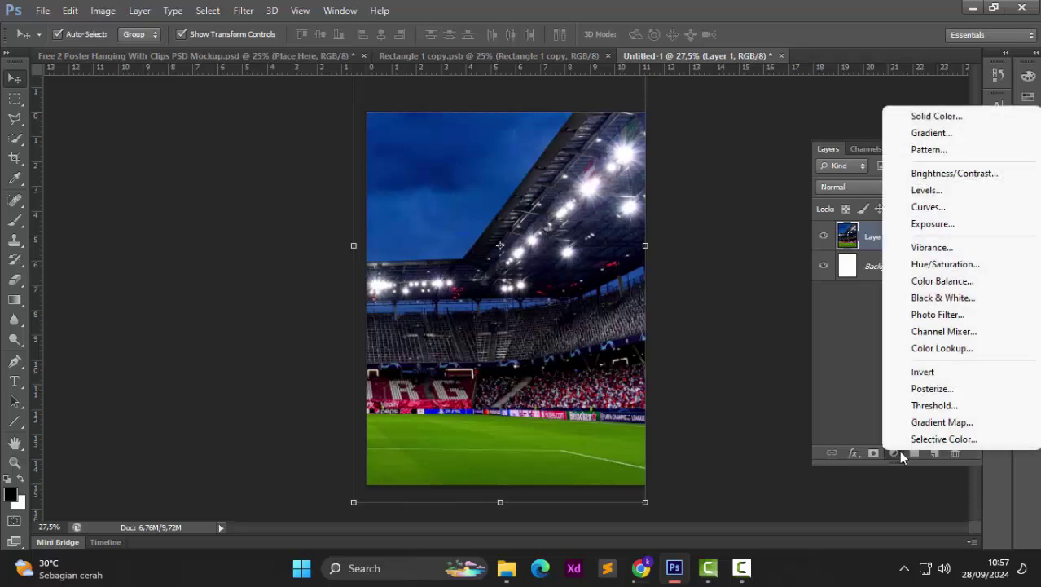
{"action": "left_click", "coordinate": [897, 453]}
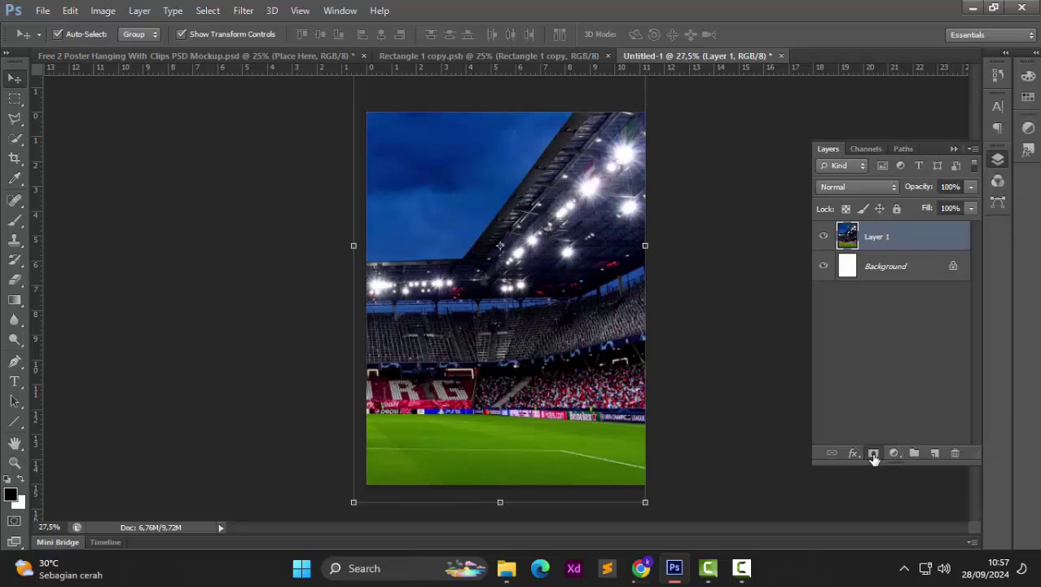
{"action": "left_click", "coordinate": [874, 455], "text": "alt"}
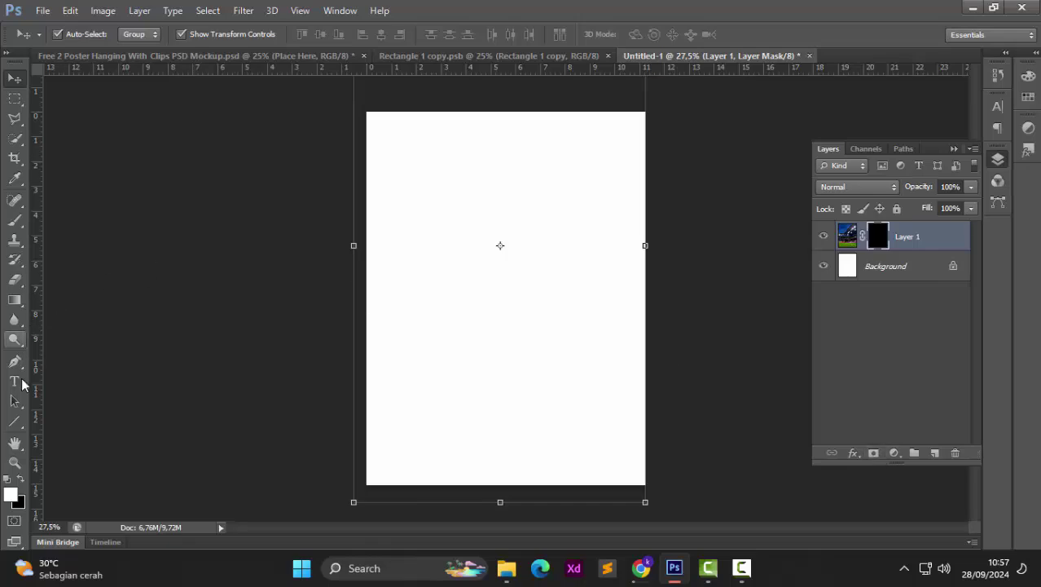
{"action": "left_click", "coordinate": [14, 219]}
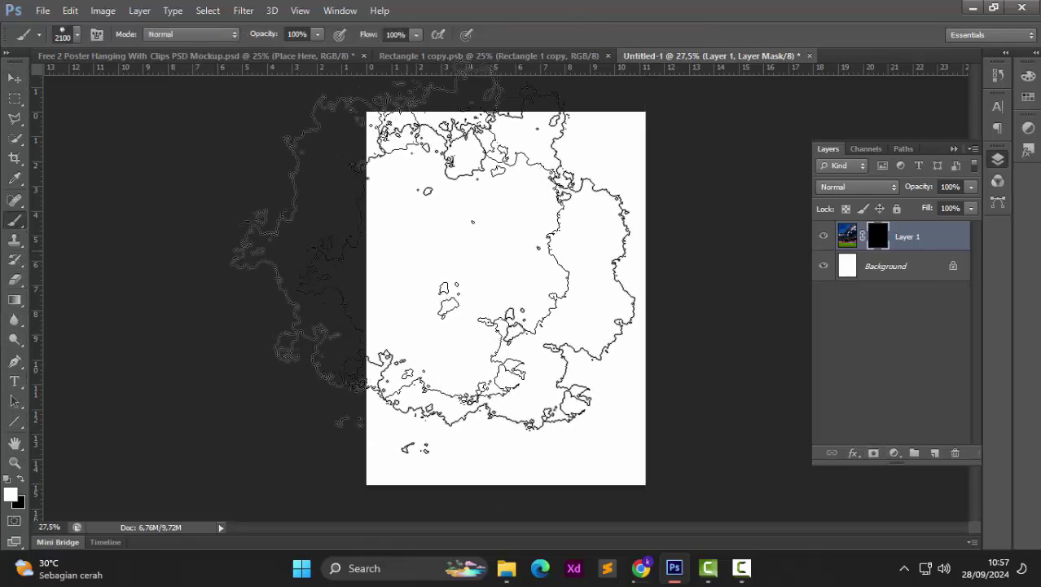
{"action": "left_click", "coordinate": [481, 288]}
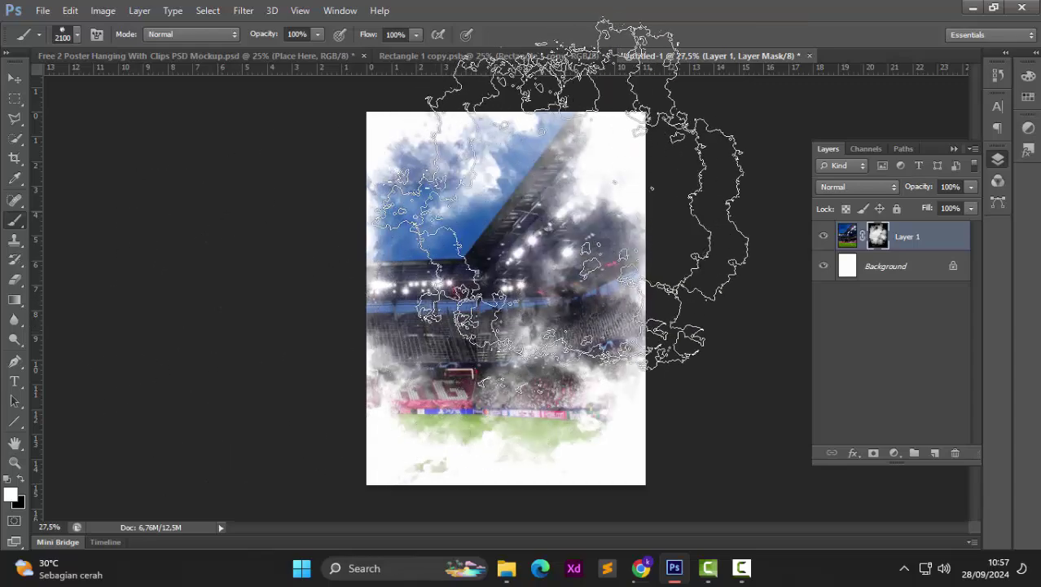
Step: Make the Background layer active
{"action": "double_click", "coordinate": [853, 271]}
{"action": "left_click", "coordinate": [642, 199]}
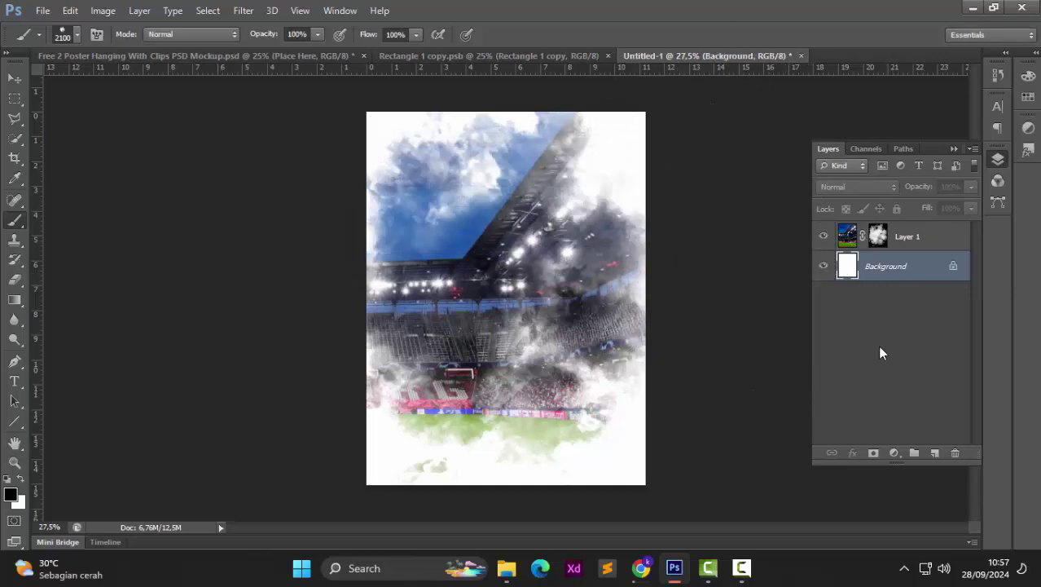
{"action": "left_click", "coordinate": [895, 453]}
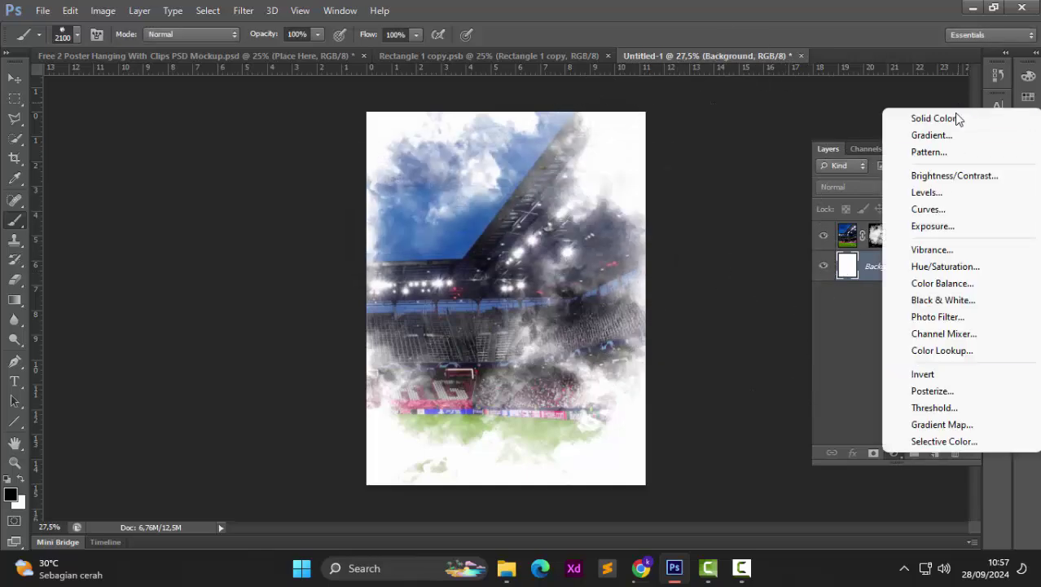
{"action": "left_click", "coordinate": [934, 118]}
{"action": "left_click", "coordinate": [844, 175]}
{"action": "left_click", "coordinate": [858, 165]}
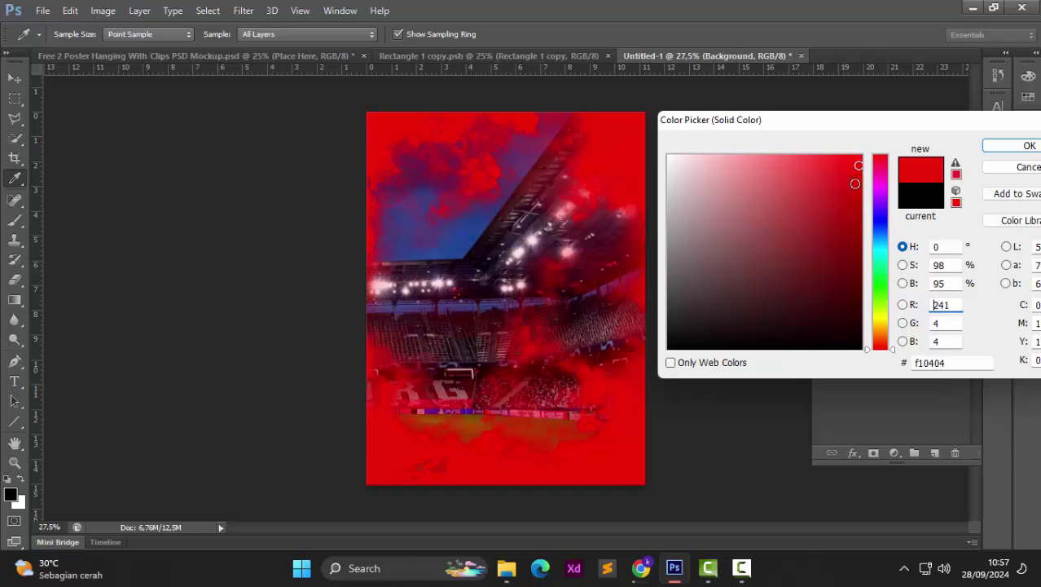
{"action": "left_click_drag", "start_coordinate": [854, 183], "coordinate": [853, 289]}
{"action": "left_click", "coordinate": [886, 171]}
{"action": "left_click", "coordinate": [880, 293]}
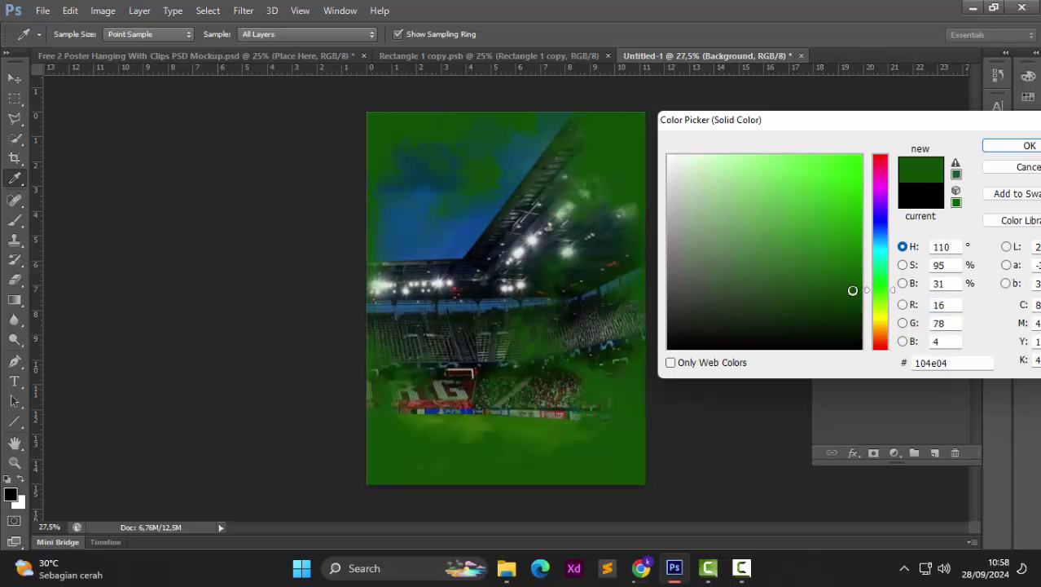
{"action": "left_click", "coordinate": [670, 157]}
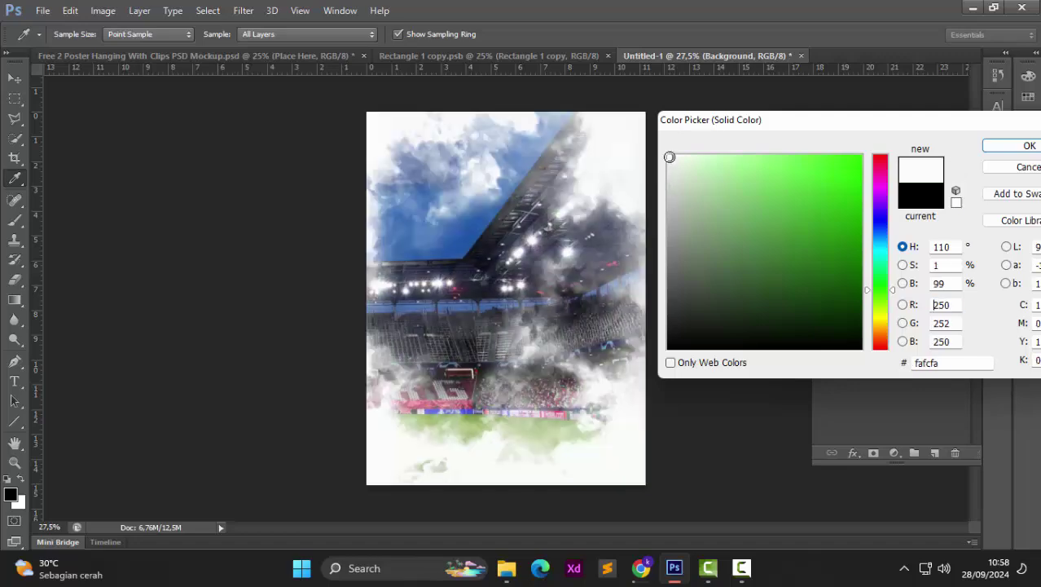
{"action": "left_click", "coordinate": [1010, 167]}
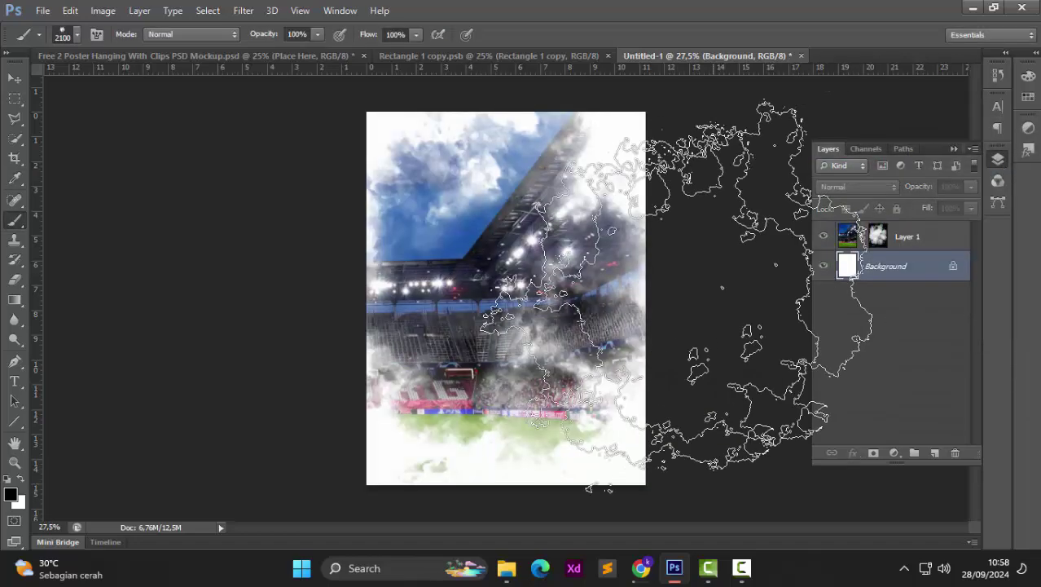
Step: Reduce the cloud brush to 1700 px and stamp black on the Background layer behind the stadium, finishing with the Move tool
{"action": "key", "text": "bracketleft"}
{"action": "key", "text": "bracketleft"}
{"action": "key", "text": "bracketleft"}
{"action": "key", "text": "bracketleft"}
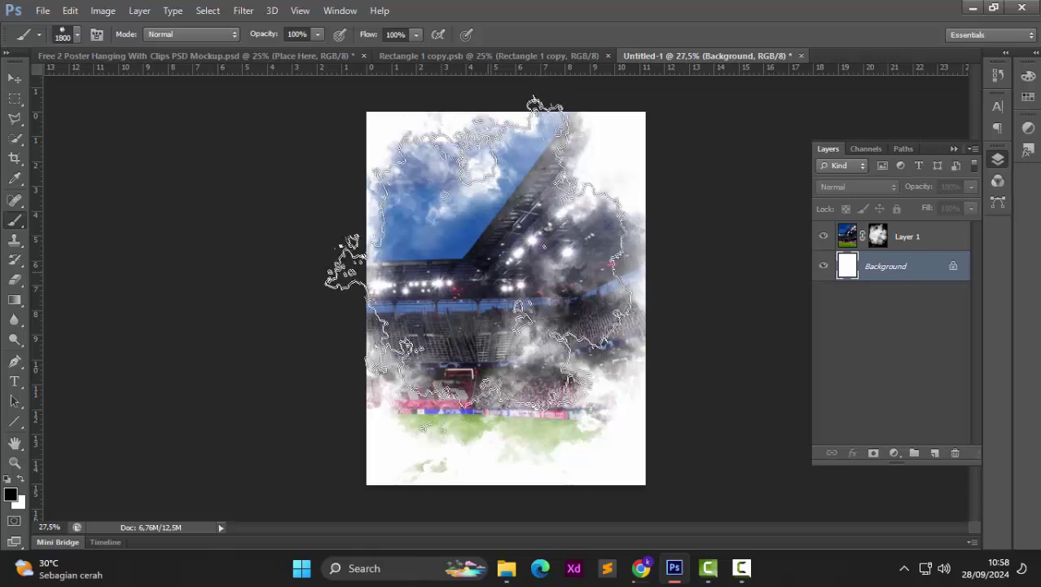
{"action": "left_click", "coordinate": [499, 299]}
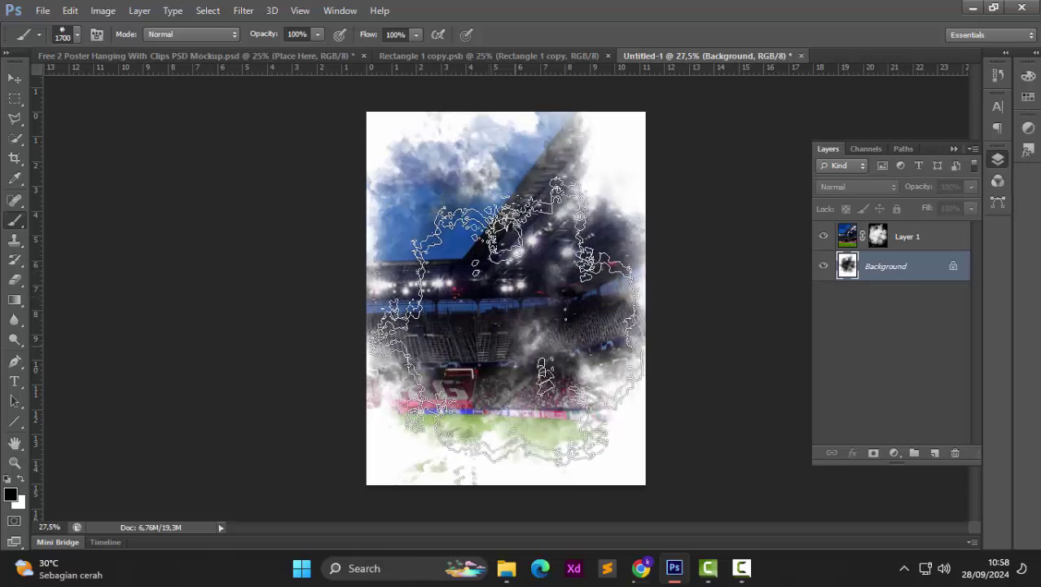
{"action": "left_click", "coordinate": [13, 79]}
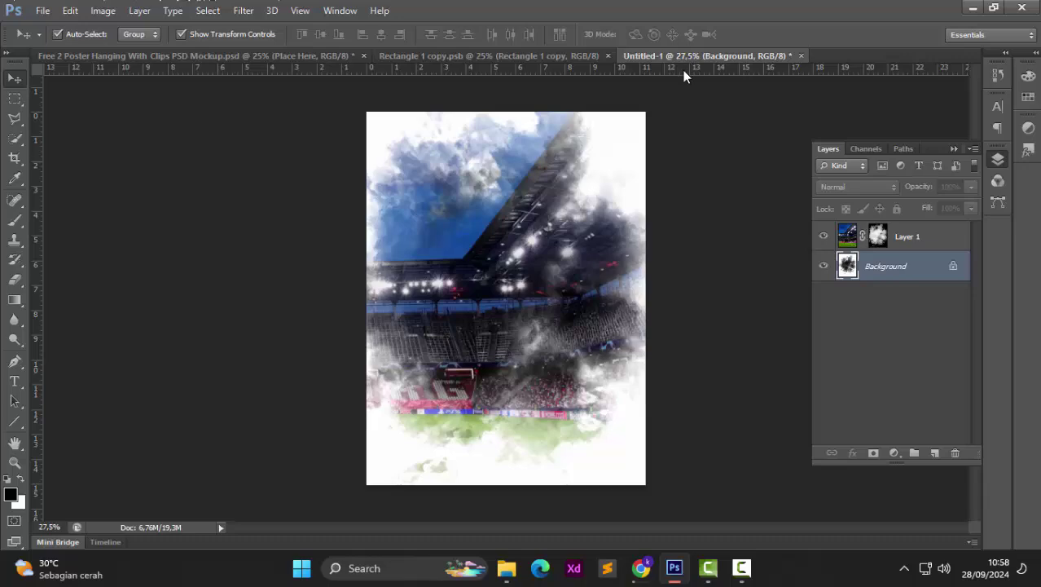
Step: Look through the image files in the Downloads folder for a football player picture to open
{"action": "key", "text": "ctrl+o"}
{"action": "left_click", "coordinate": [349, 274]}
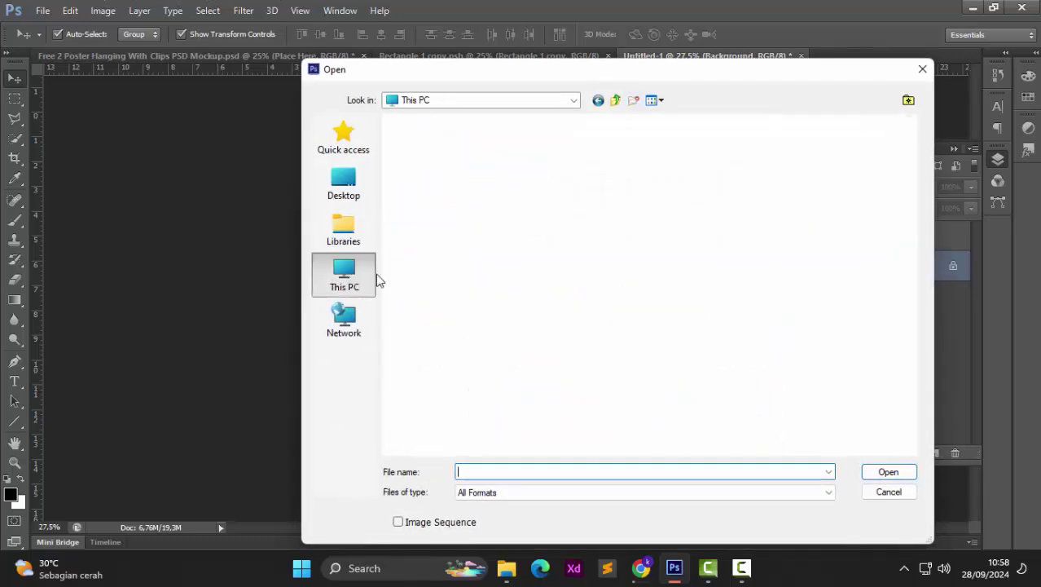
{"action": "double_click", "coordinate": [765, 156]}
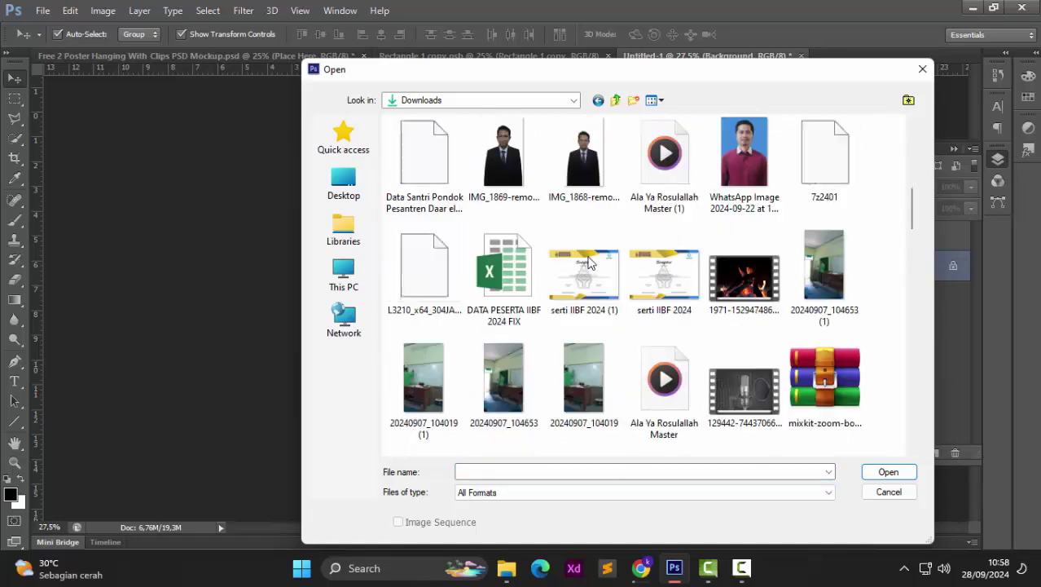
{"action": "scroll", "coordinate": [591, 261], "scroll_direction": "down", "scroll_amount": 10}
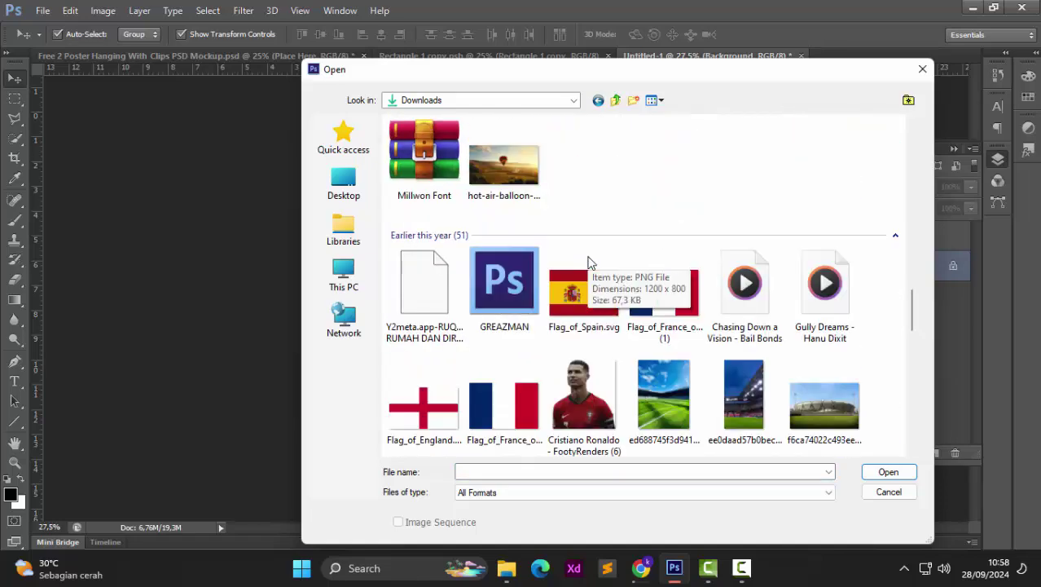
{"action": "scroll", "coordinate": [590, 260], "scroll_direction": "up", "scroll_amount": 5}
{"action": "scroll", "coordinate": [591, 261], "scroll_direction": "down", "scroll_amount": 8}
{"action": "scroll", "coordinate": [591, 260], "scroll_direction": "down", "scroll_amount": 3}
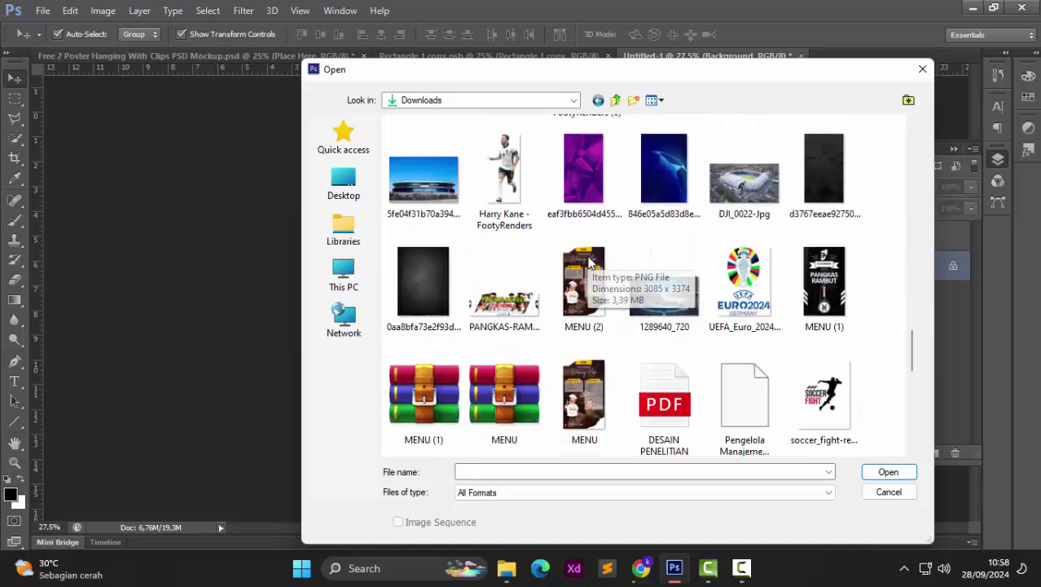
{"action": "scroll", "coordinate": [590, 261], "scroll_direction": "down", "scroll_amount": 8}
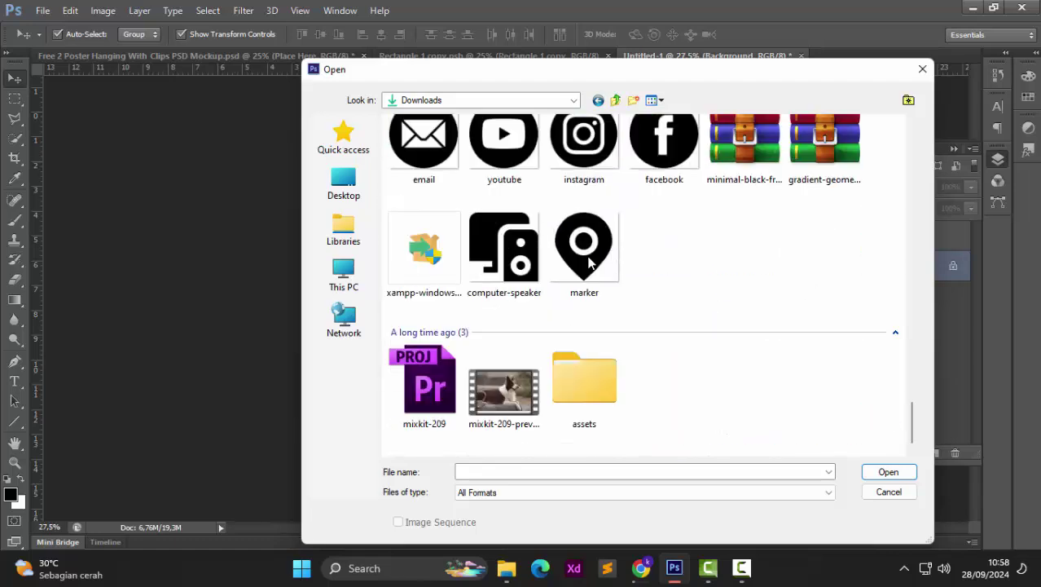
Step: Open the PNG "Cristiano Ronaldo - FootyRenders (10)" from the PNG > FOOTBALL folder on drive E:
{"action": "left_click", "coordinate": [343, 275]}
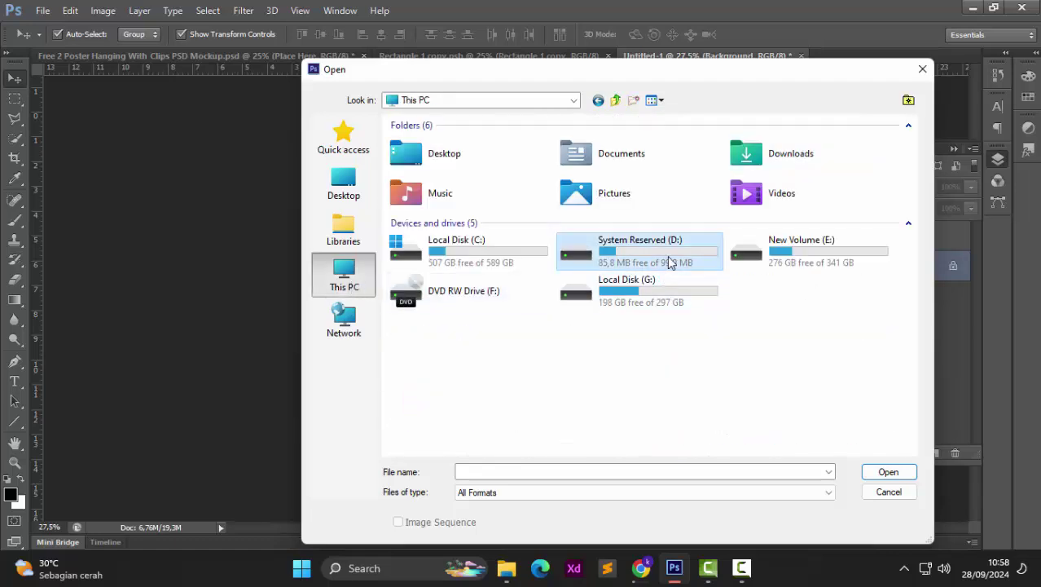
{"action": "double_click", "coordinate": [784, 267]}
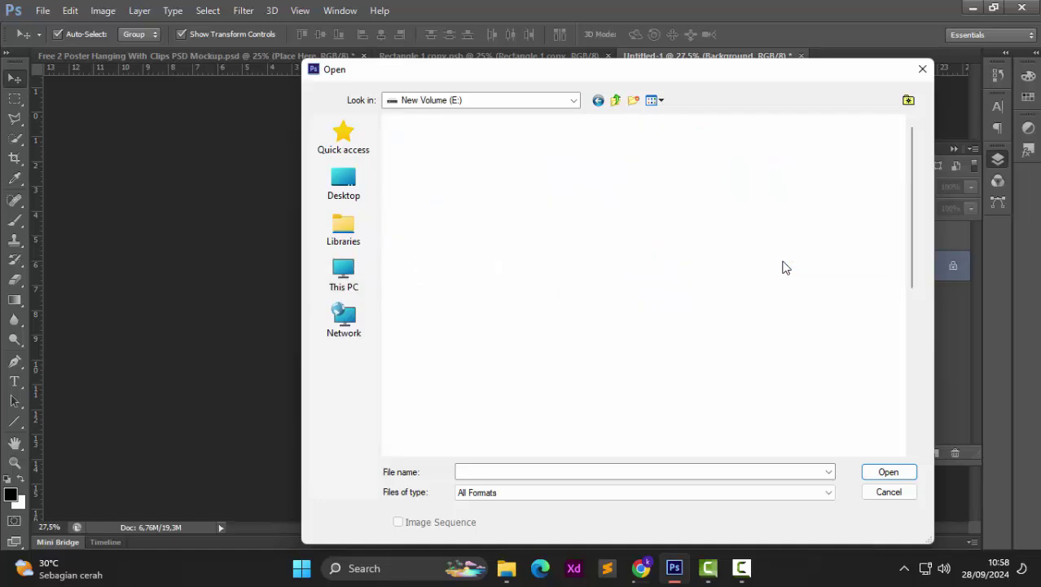
{"action": "double_click", "coordinate": [521, 171]}
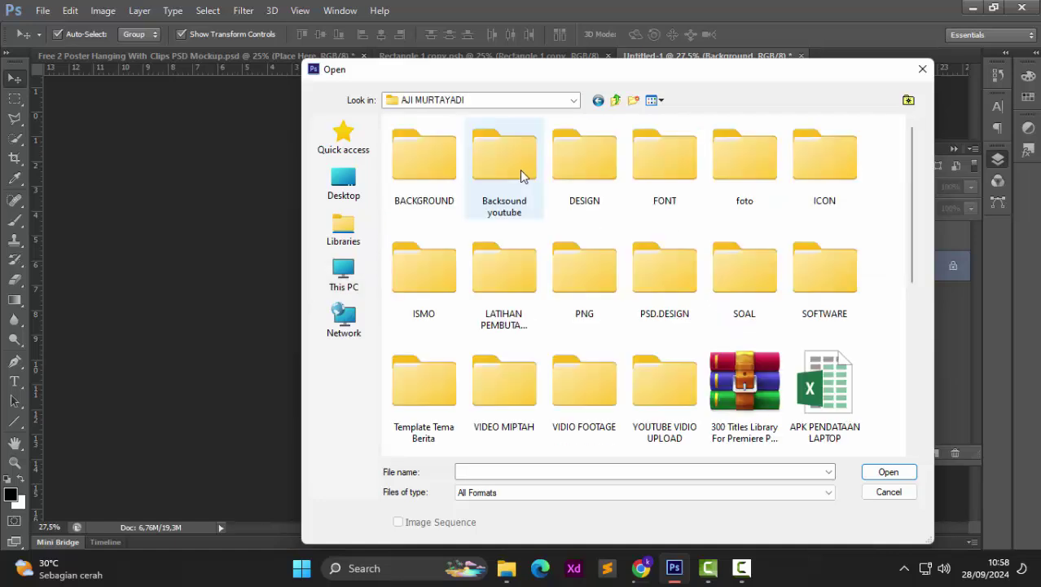
{"action": "left_click_drag", "start_coordinate": [520, 169], "coordinate": [447, 171]}
{"action": "double_click", "coordinate": [566, 173]}
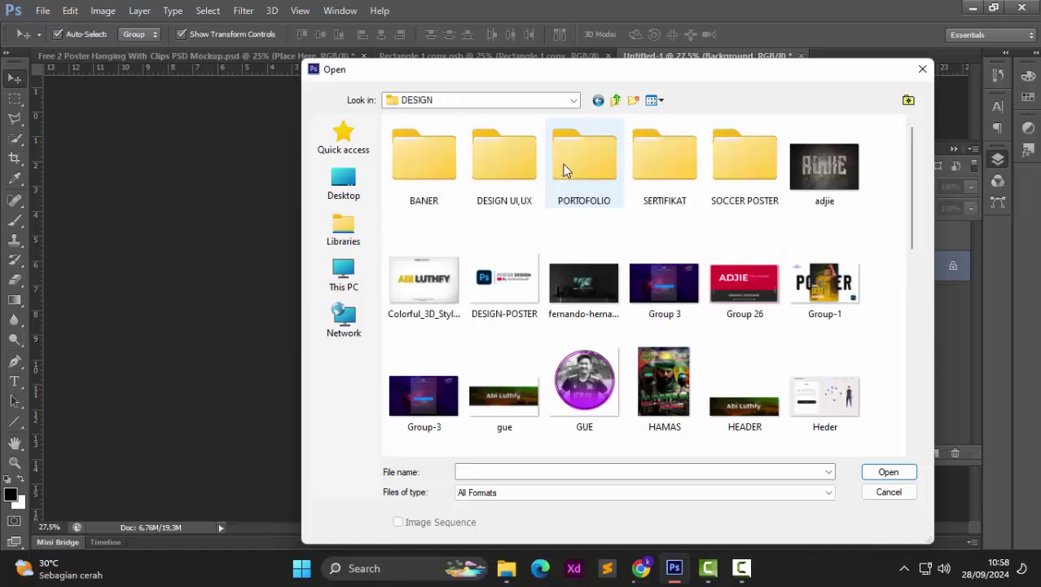
{"action": "left_click", "coordinate": [598, 100]}
{"action": "double_click", "coordinate": [591, 236]}
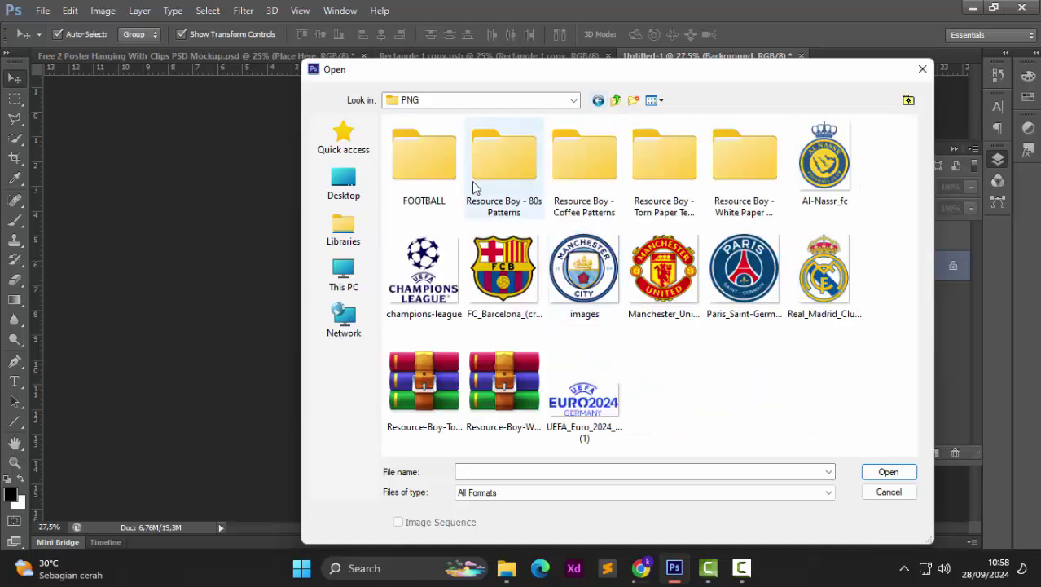
{"action": "double_click", "coordinate": [450, 172]}
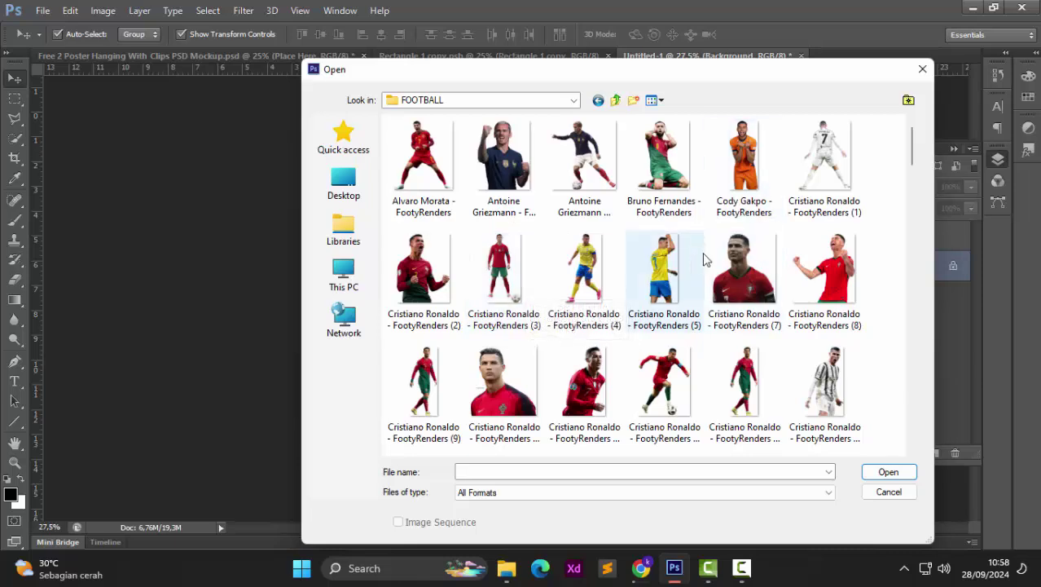
{"action": "scroll", "coordinate": [807, 204], "scroll_direction": "down", "scroll_amount": 3}
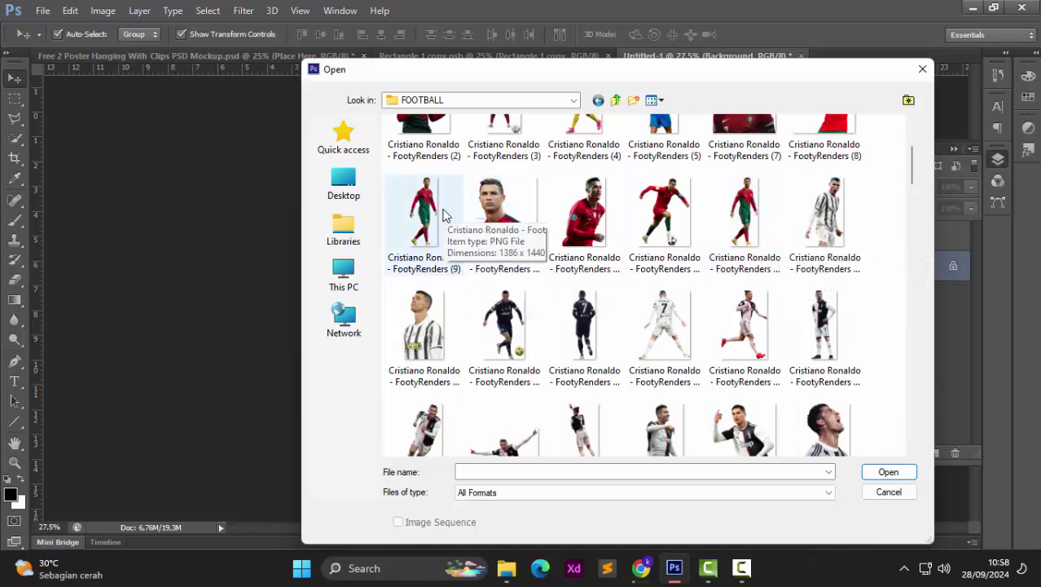
{"action": "double_click", "coordinate": [480, 229]}
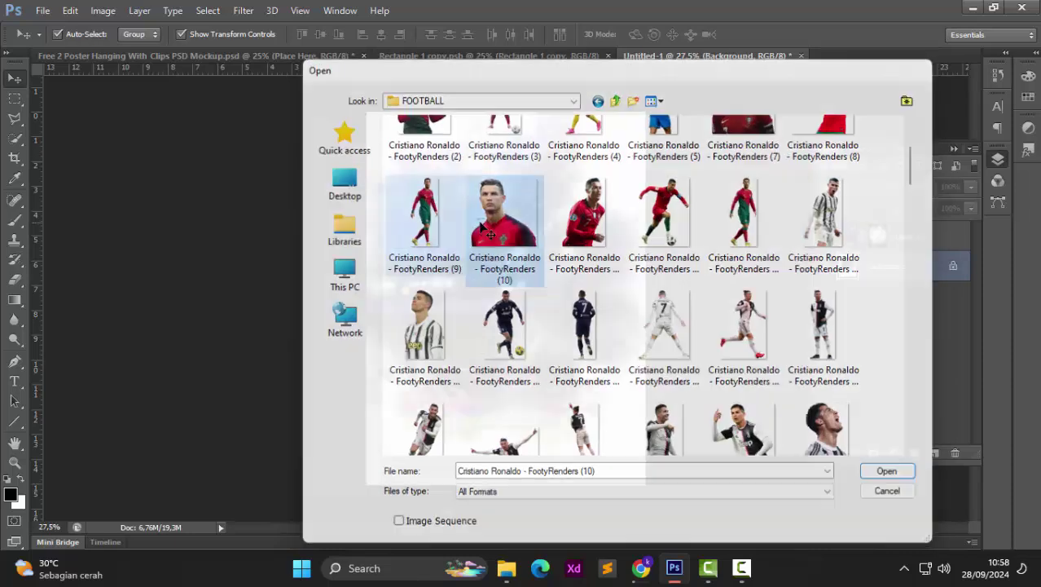
Step: Bring the player cutout into the poster above the stadium layer and scale it down to fit the upper part of the canvas
{"action": "left_click_drag", "start_coordinate": [467, 157], "coordinate": [499, 271]}
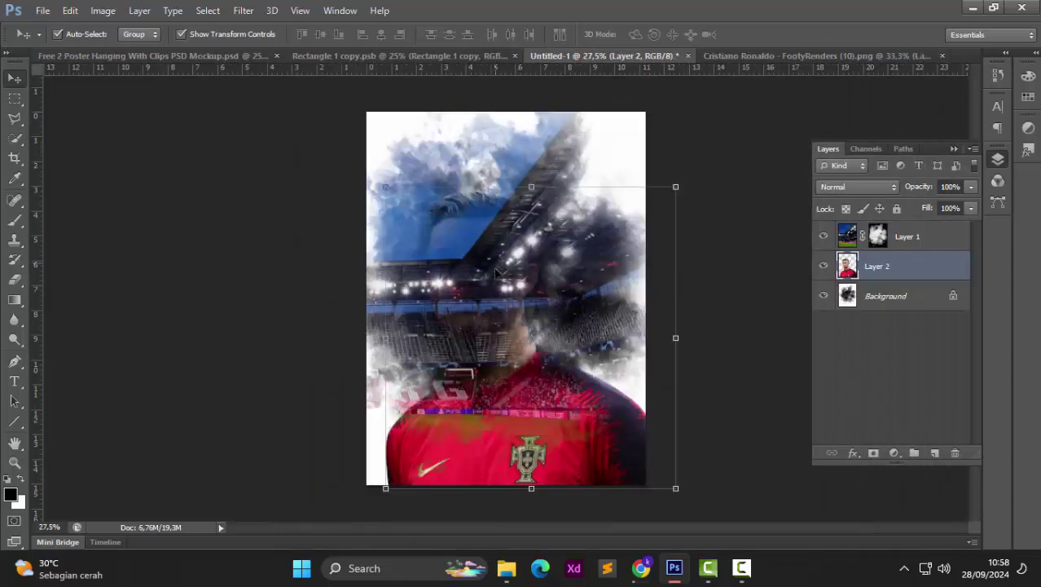
{"action": "left_click_drag", "start_coordinate": [890, 264], "coordinate": [888, 232]}
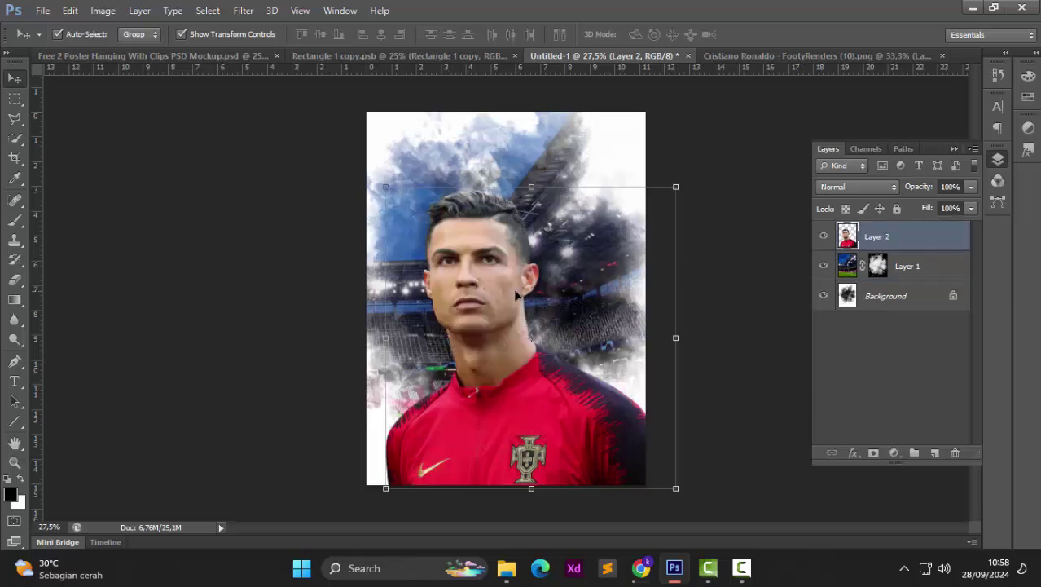
{"action": "left_click_drag", "start_coordinate": [501, 289], "coordinate": [530, 198]}
{"action": "left_click_drag", "start_coordinate": [706, 95], "coordinate": [646, 143]}
{"action": "left_click_drag", "start_coordinate": [534, 218], "coordinate": [526, 198]}
{"action": "key", "text": "Return"}
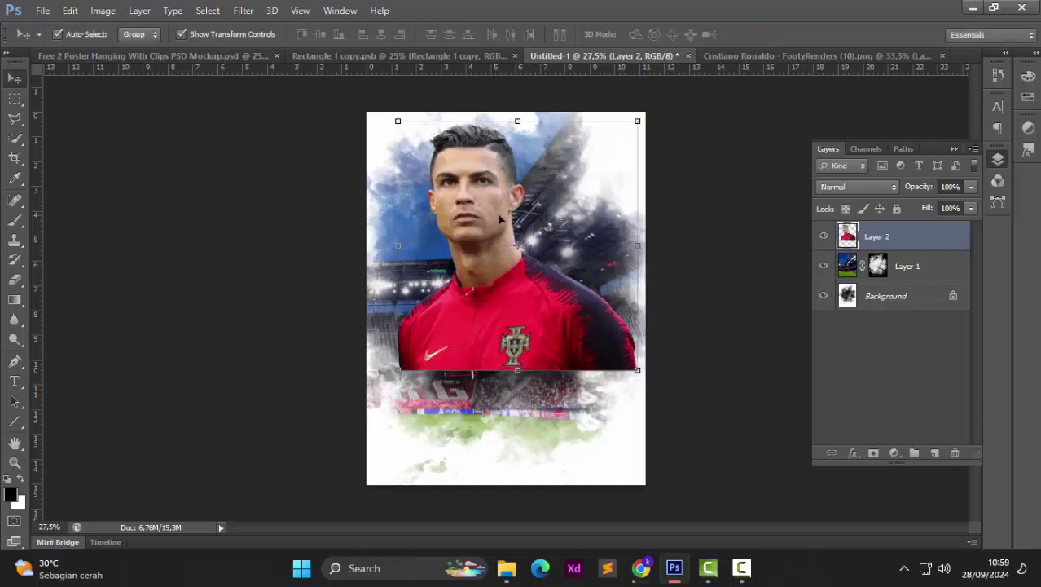
Step: Select the small green mark beside the player's neck with a rectangular marquee and delete it from Layer 2
{"action": "left_click", "coordinate": [275, 212]}
{"action": "left_click", "coordinate": [13, 99]}
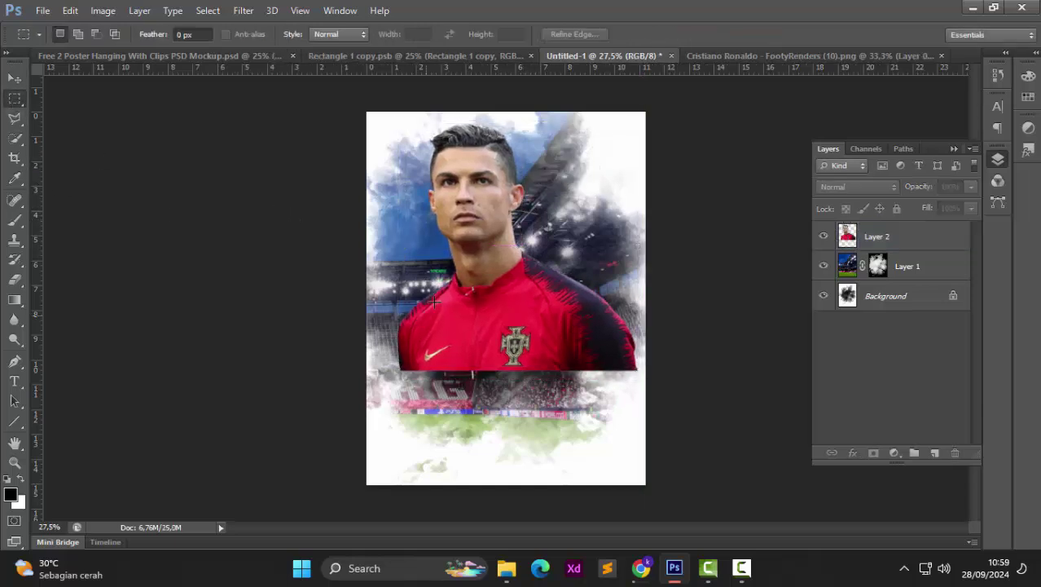
{"action": "left_click_drag", "start_coordinate": [389, 259], "coordinate": [449, 281]}
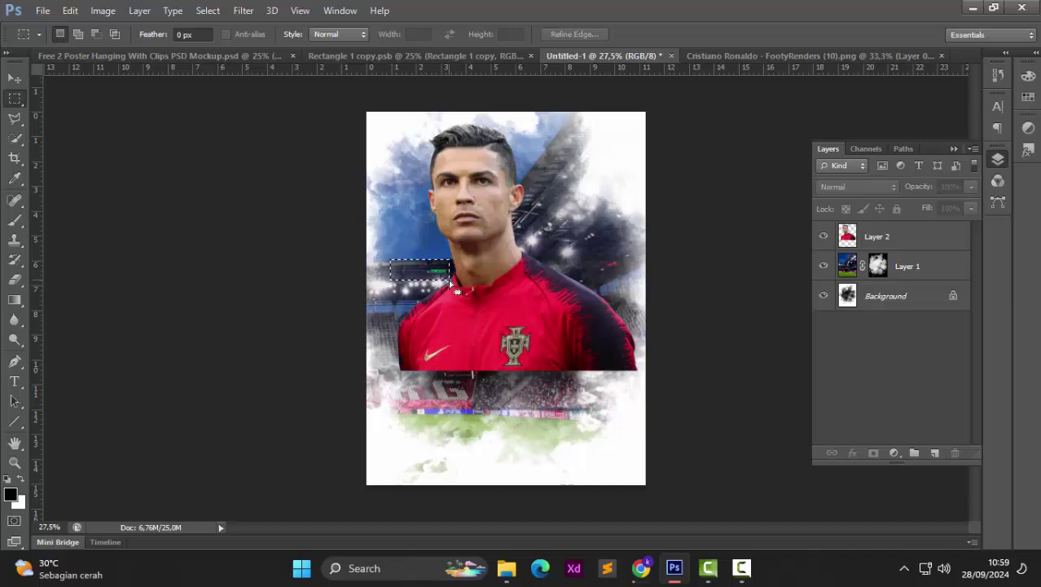
{"action": "left_click", "coordinate": [915, 245]}
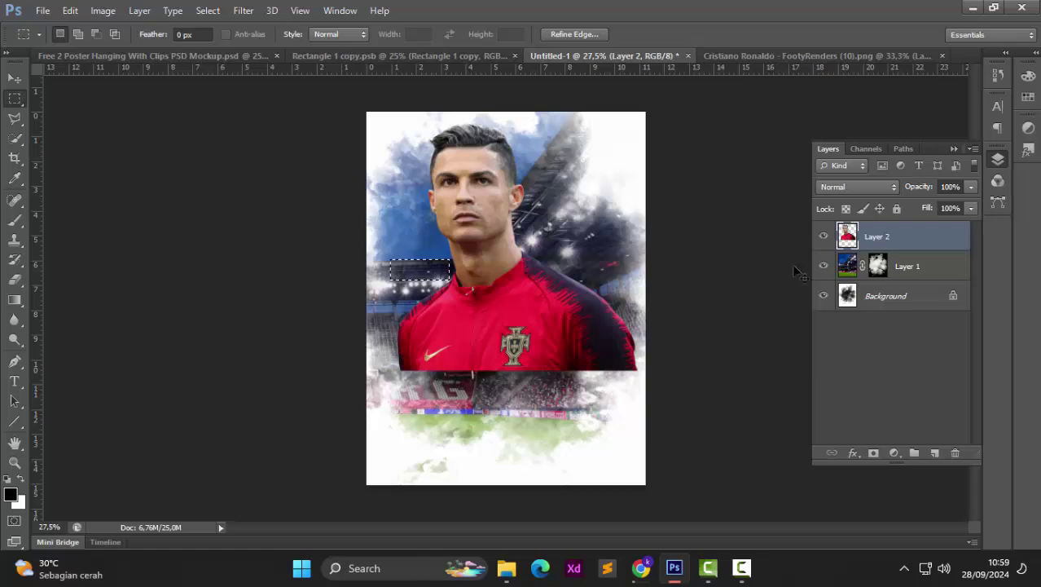
{"action": "left_click", "coordinate": [449, 266]}
{"action": "left_click", "coordinate": [14, 78]}
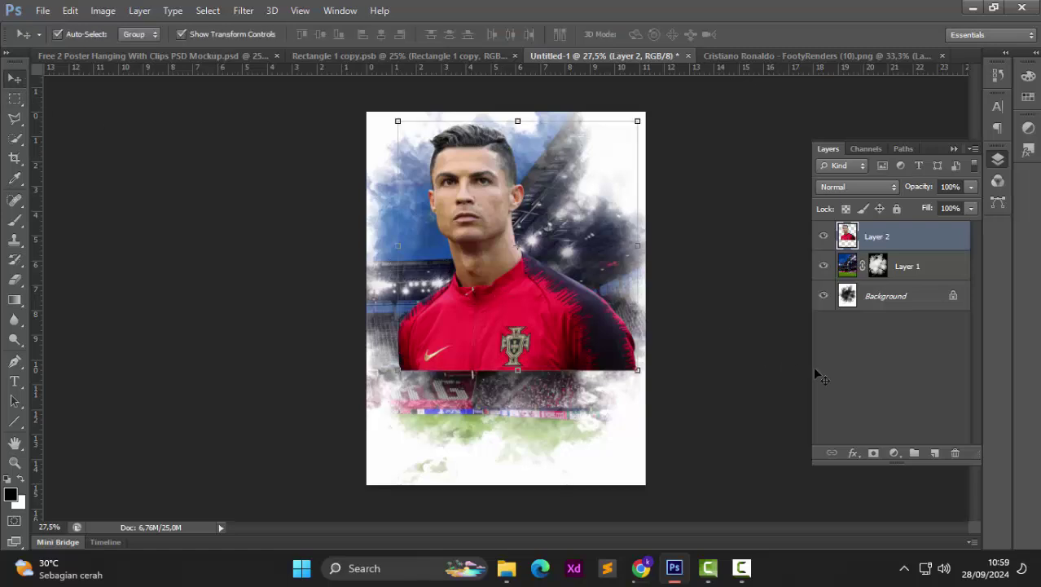
Step: Add a Hue/Saturation adjustment clipped to the player layer with Hue set to -7
{"action": "left_click", "coordinate": [894, 453]}
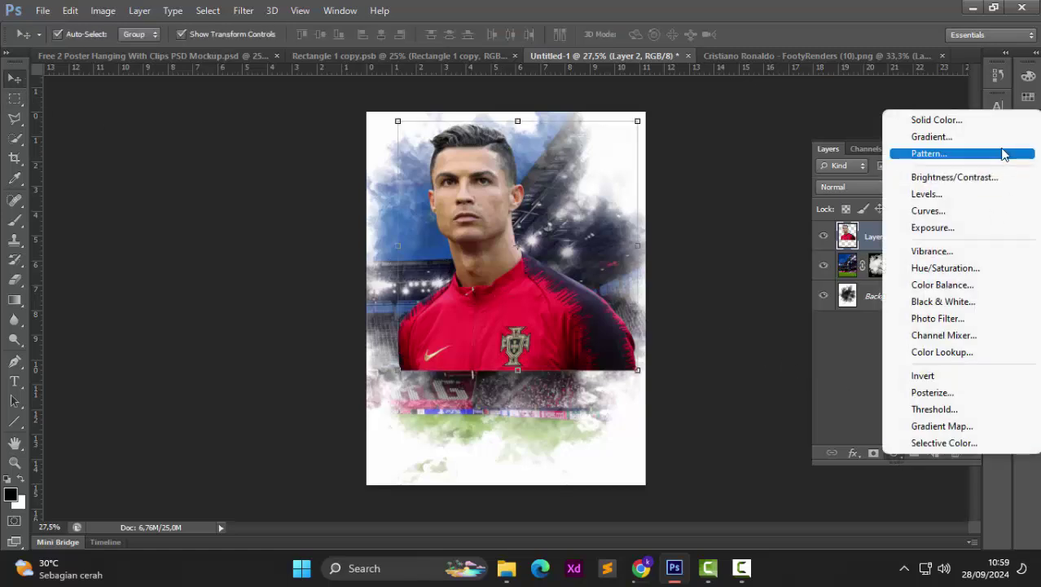
{"action": "left_click", "coordinate": [983, 274]}
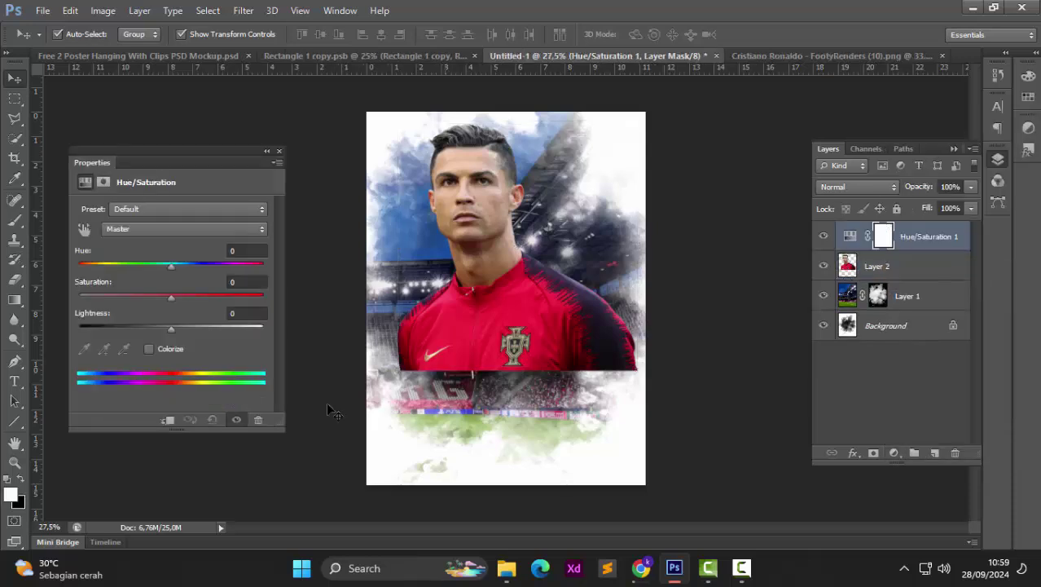
{"action": "left_click", "coordinate": [169, 418]}
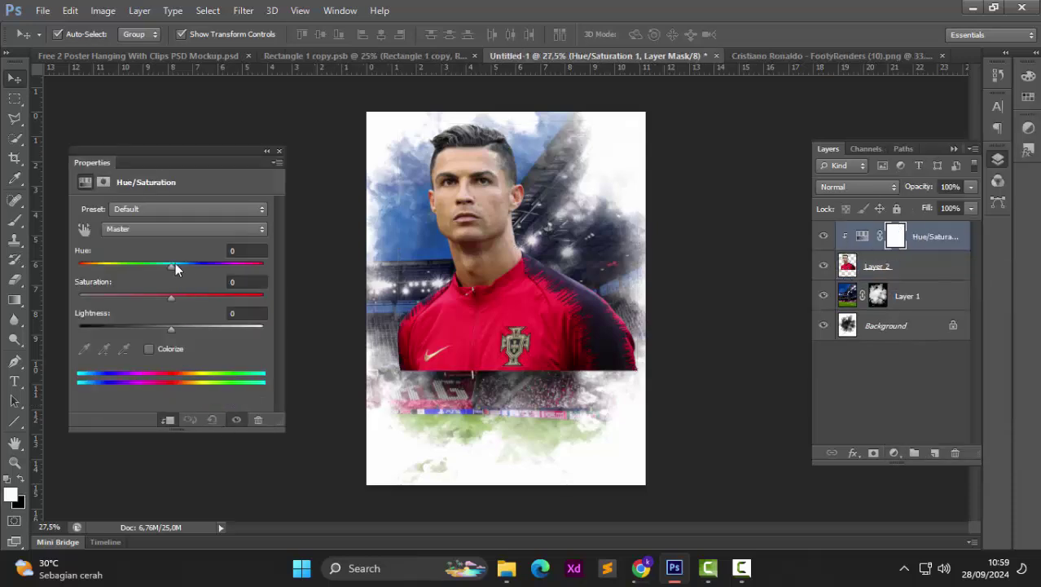
{"action": "left_click_drag", "start_coordinate": [172, 267], "coordinate": [165, 269]}
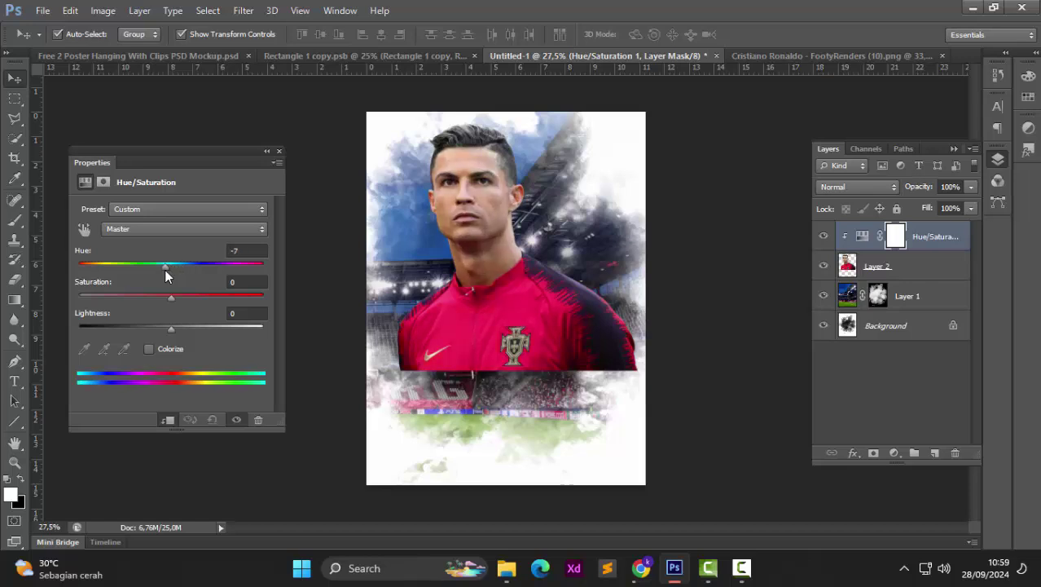
{"action": "left_click", "coordinate": [279, 152]}
Step: Add a Levels adjustment clipped to the player layer with black input 37 and midtones 1.06
{"action": "left_click", "coordinate": [894, 452]}
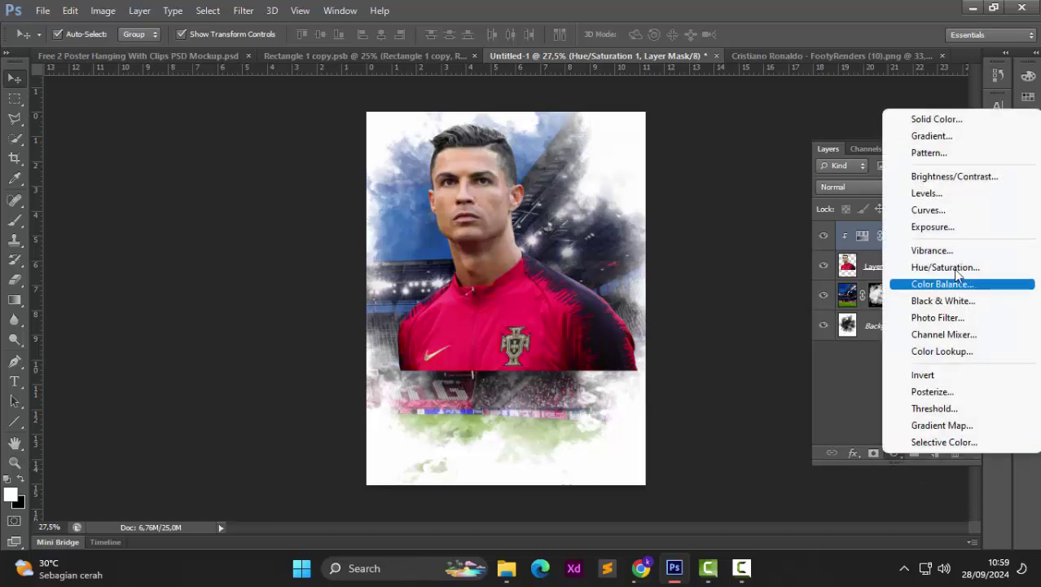
{"action": "left_click", "coordinate": [916, 196]}
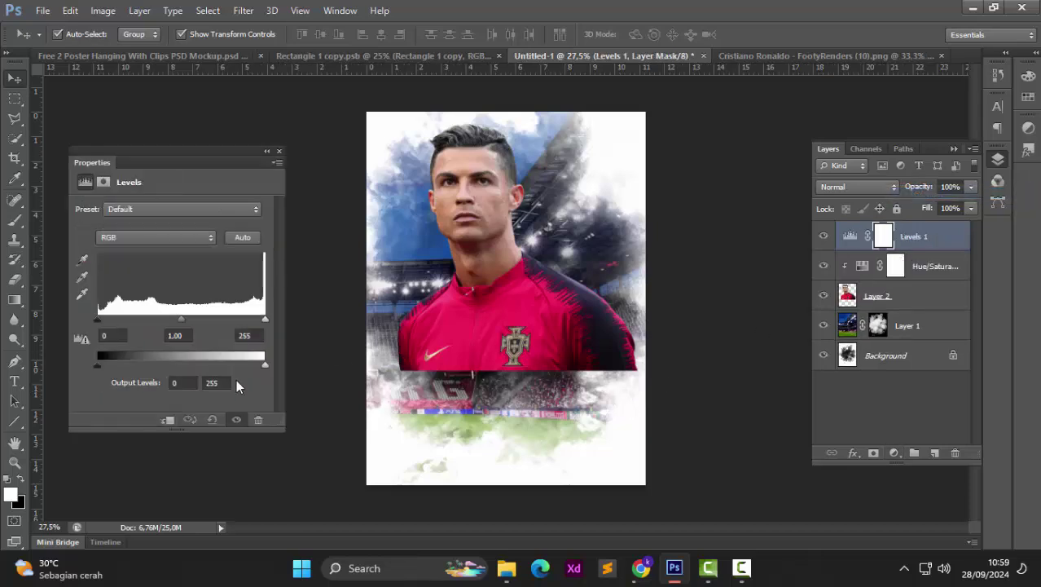
{"action": "left_click", "coordinate": [168, 420]}
{"action": "left_click_drag", "start_coordinate": [97, 322], "coordinate": [123, 325]}
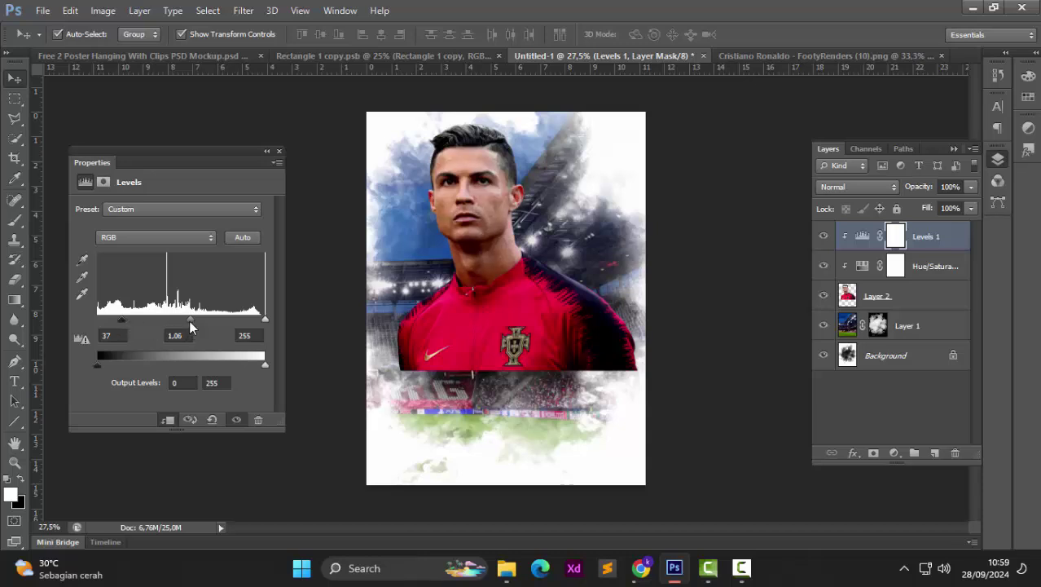
{"action": "left_click", "coordinate": [279, 151]}
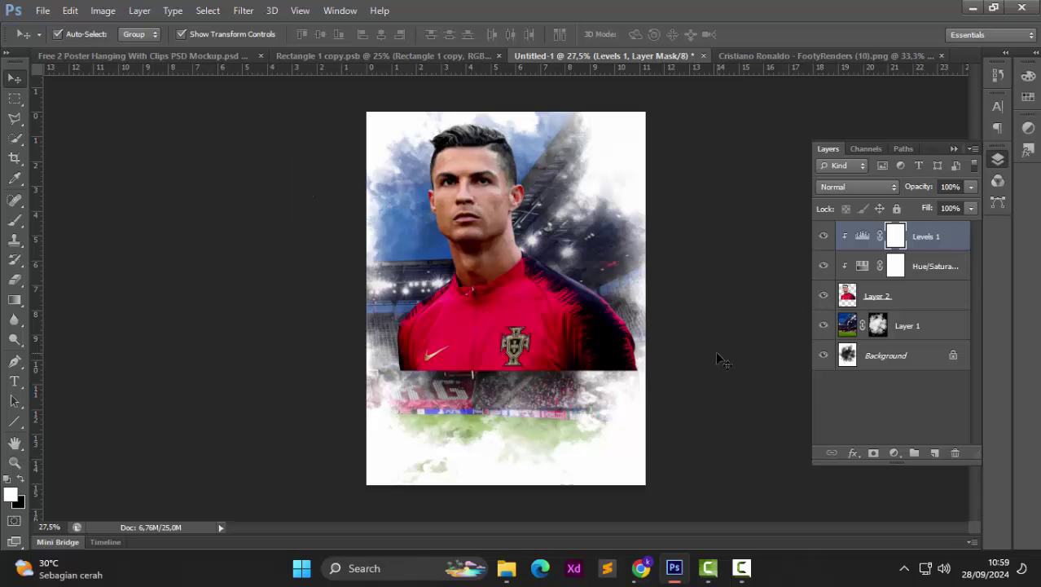
Step: Add a Black & White adjustment clipped to the player layer with Reds at 9 and Yellows at 106
{"action": "left_click", "coordinate": [894, 452]}
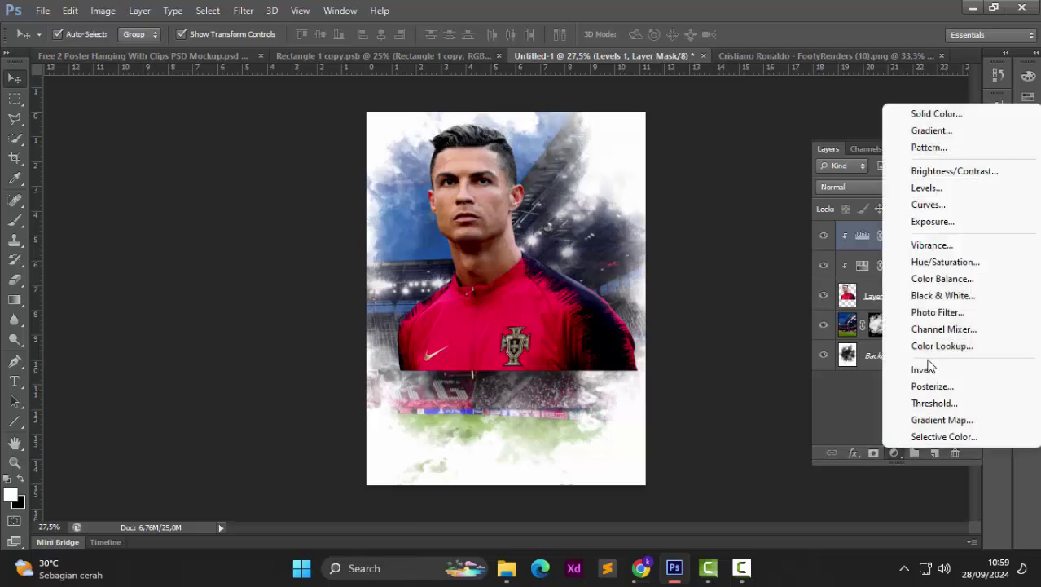
{"action": "left_click", "coordinate": [943, 296]}
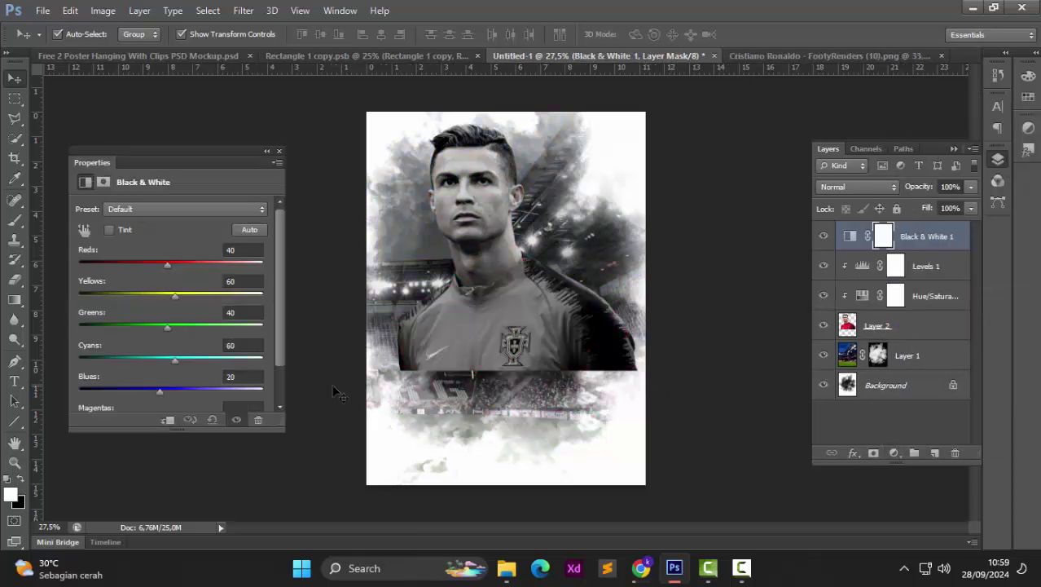
{"action": "left_click", "coordinate": [168, 420]}
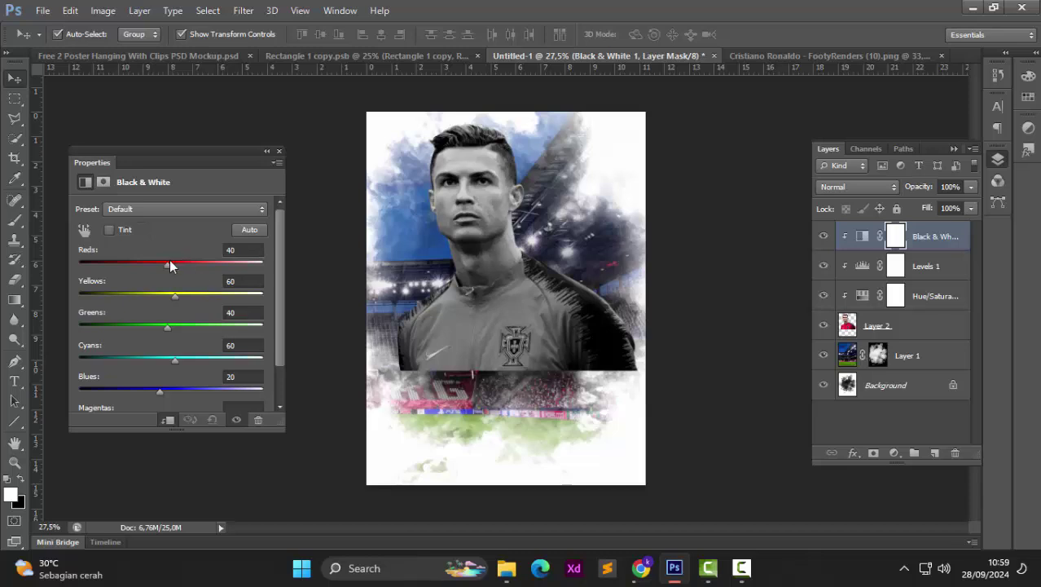
{"action": "left_click_drag", "start_coordinate": [167, 265], "coordinate": [191, 298]}
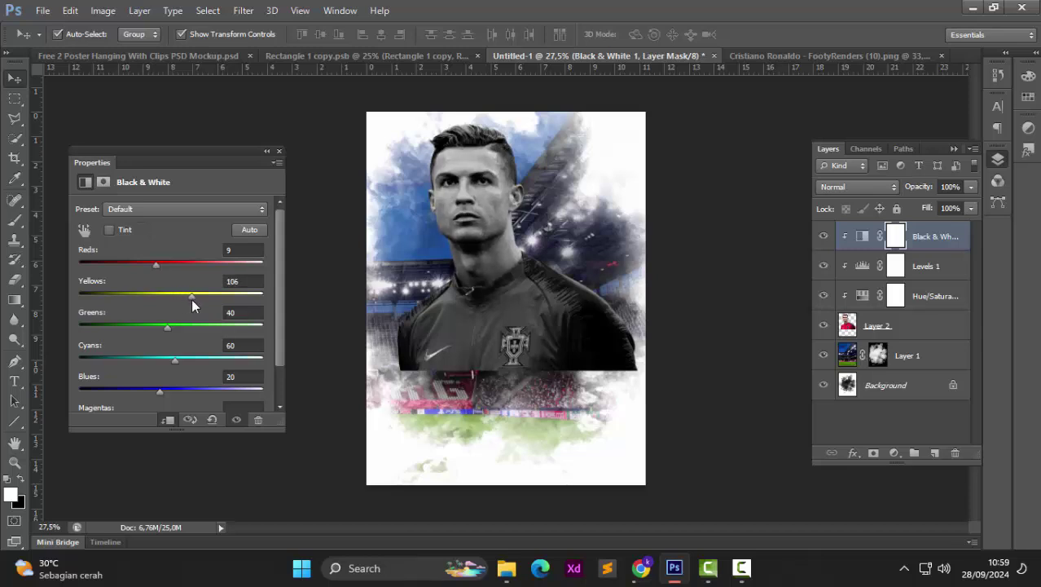
{"action": "left_click", "coordinate": [278, 151]}
Step: Shift the player cutout slightly left on the poster and close the source player document
{"action": "left_click_drag", "start_coordinate": [574, 350], "coordinate": [562, 342]}
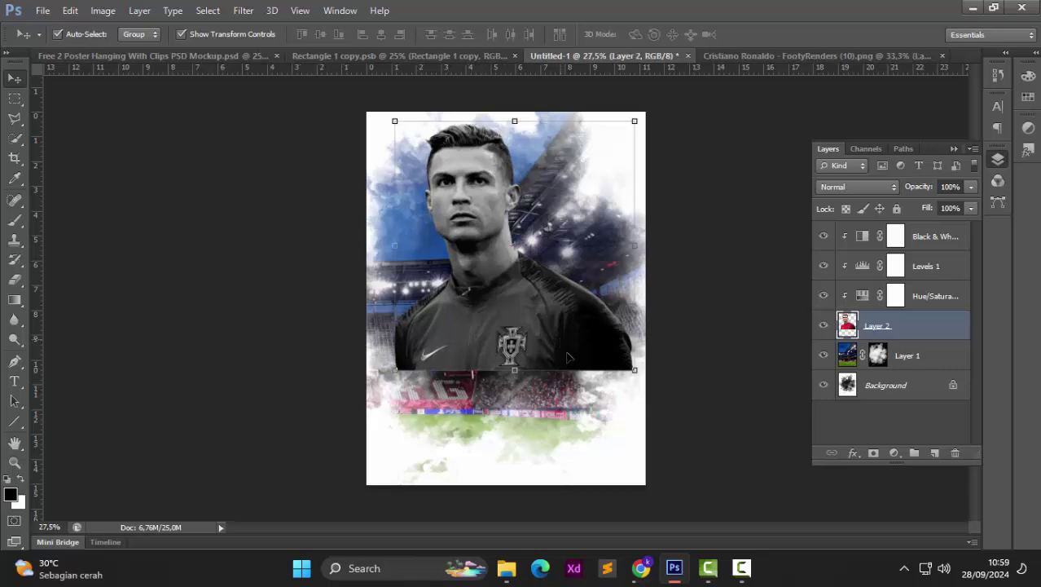
{"action": "key", "text": "ctrl+plus"}
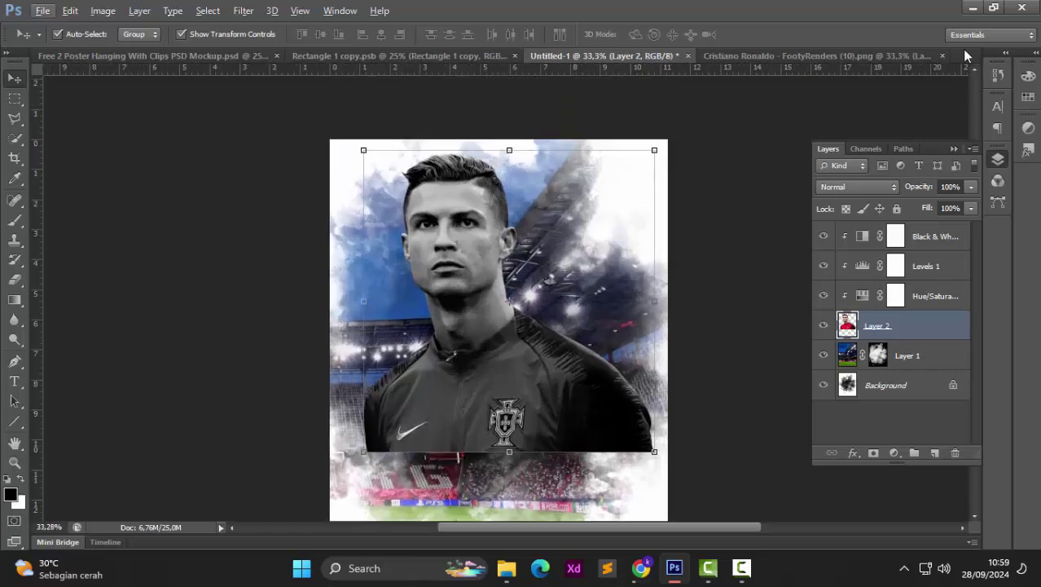
{"action": "left_click", "coordinate": [942, 56]}
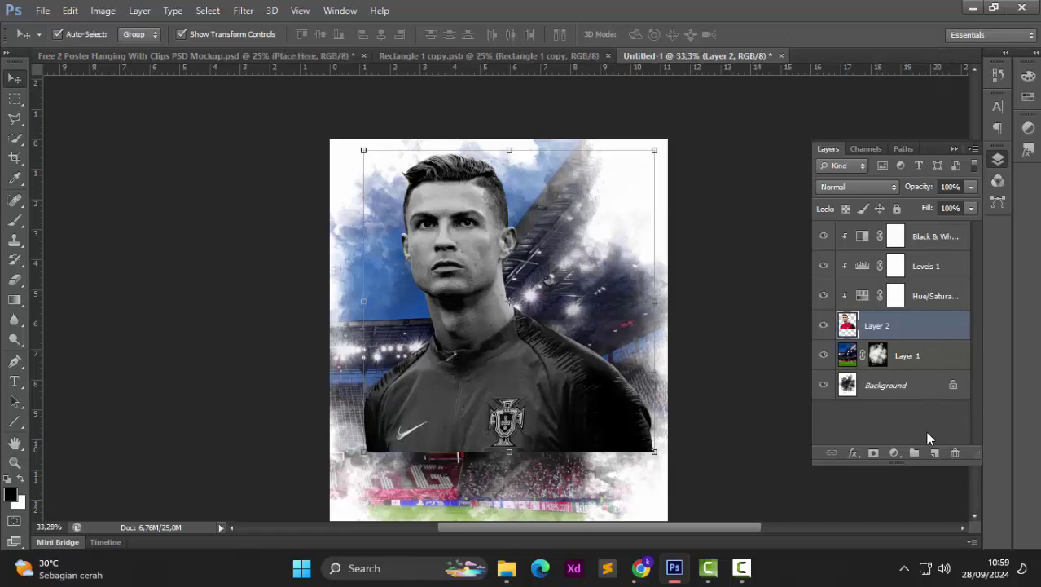
Step: Add a bright red (#fb0000) Solid Color fill layer directly above the Black & White adjustment
{"action": "left_click", "coordinate": [942, 236]}
{"action": "left_click", "coordinate": [897, 454]}
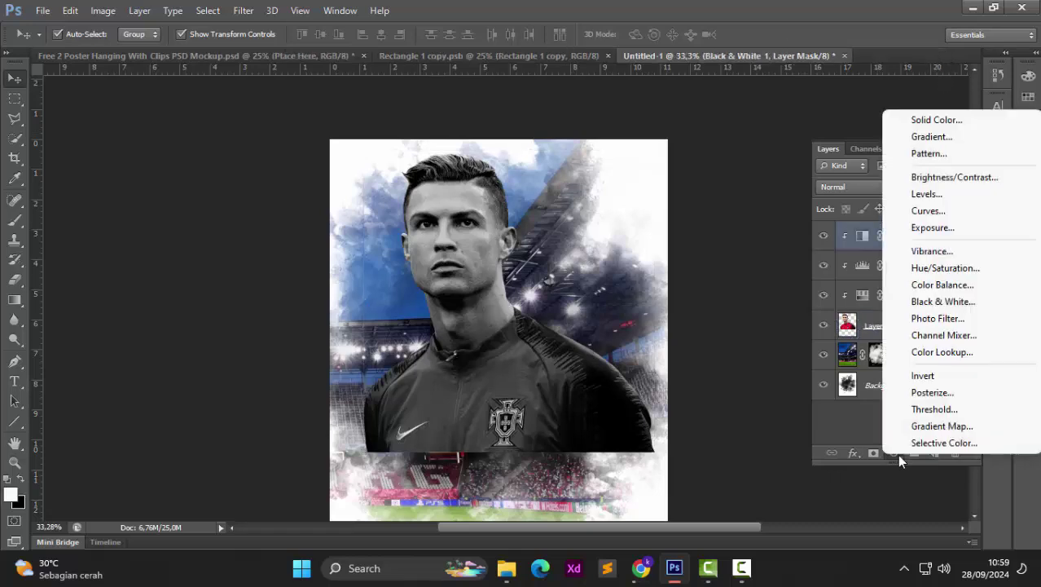
{"action": "left_click", "coordinate": [933, 122]}
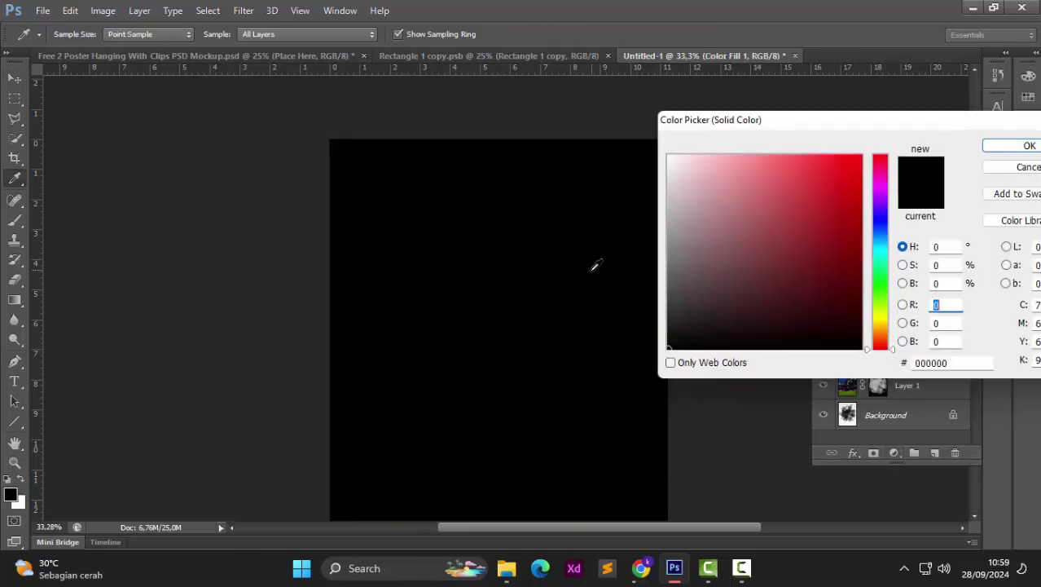
{"action": "left_click_drag", "start_coordinate": [829, 188], "coordinate": [904, 168]}
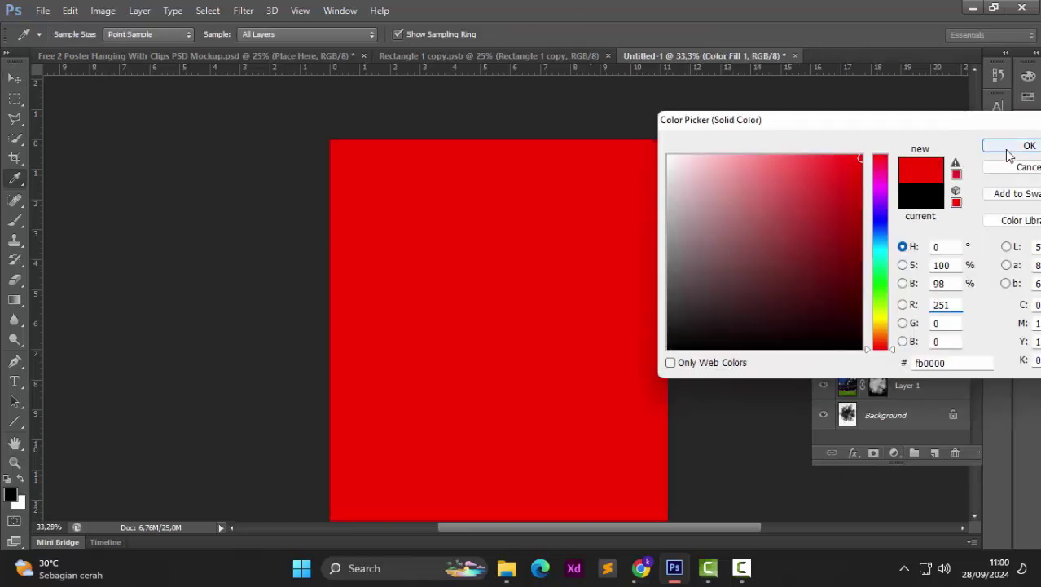
{"action": "left_click", "coordinate": [1019, 147]}
Step: Clip the red fill layer to the player cutout and set its blend mode to Color Dodge
{"action": "left_click", "coordinate": [871, 189]}
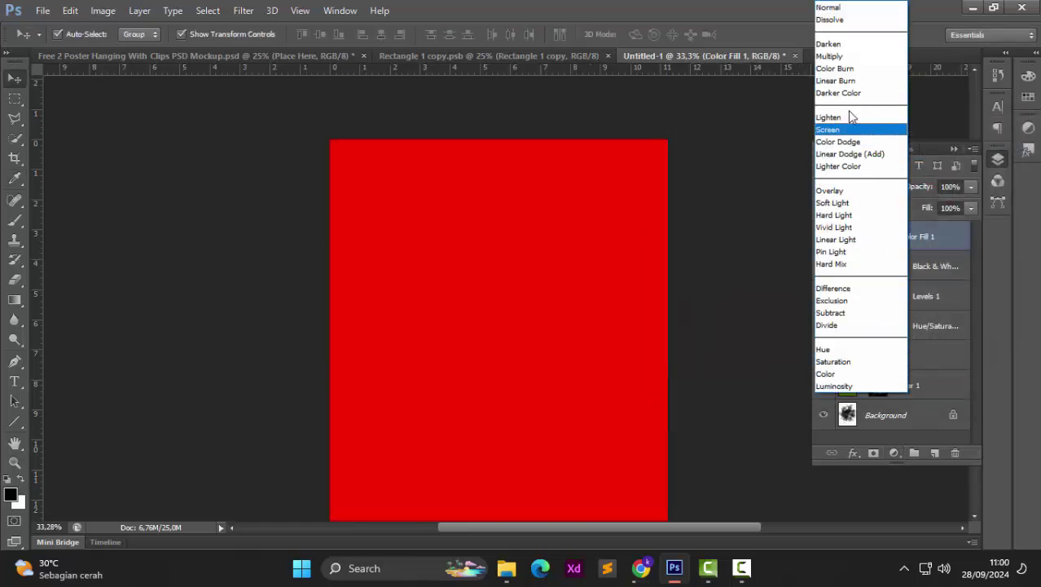
{"action": "left_click", "coordinate": [931, 240]}
{"action": "key", "text": "ctrl+alt+g"}
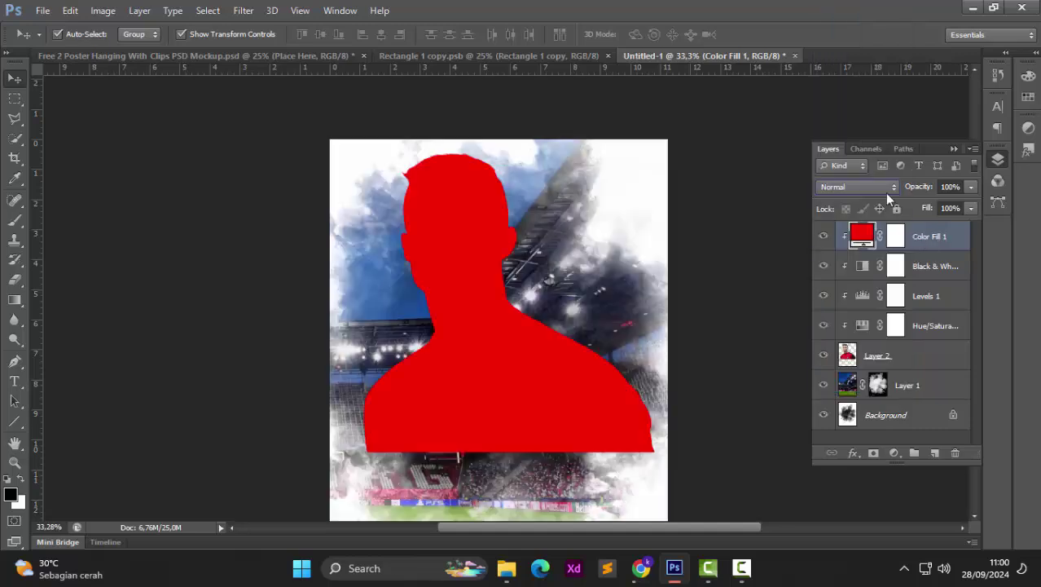
{"action": "left_click", "coordinate": [883, 190]}
{"action": "left_click", "coordinate": [855, 142]}
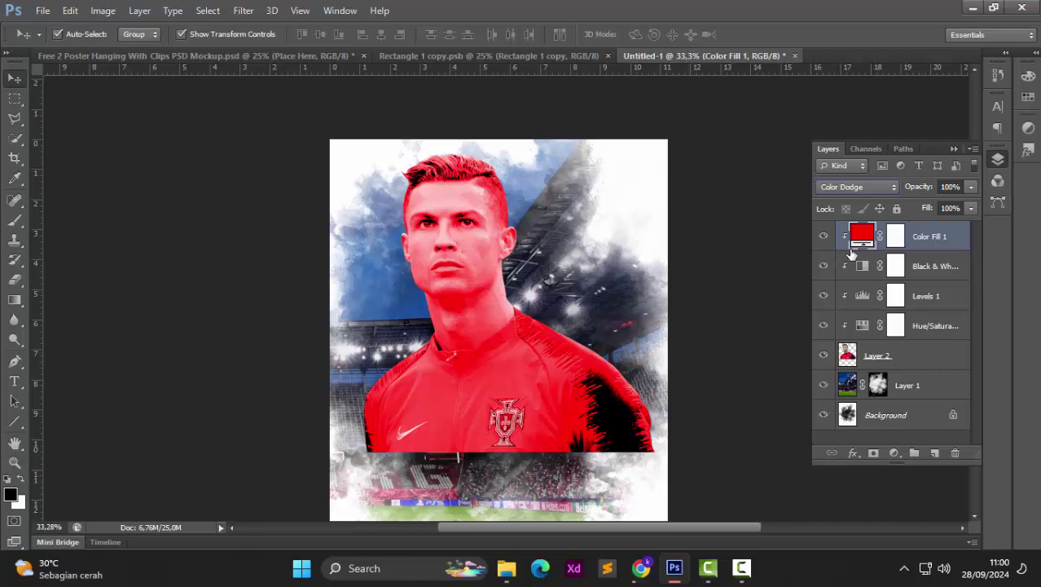
{"action": "left_click", "coordinate": [899, 236]}
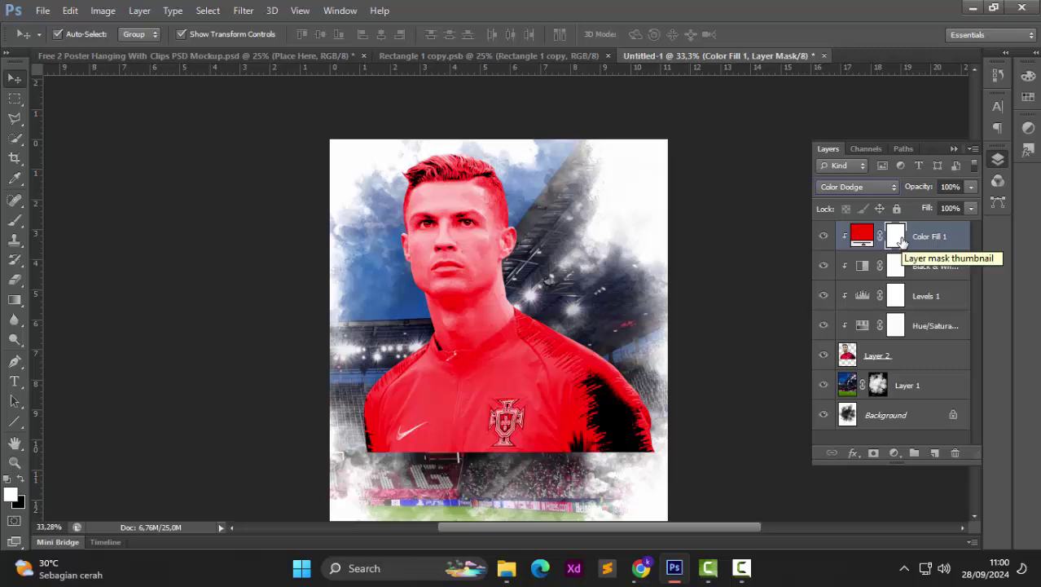
{"action": "left_click", "coordinate": [864, 236]}
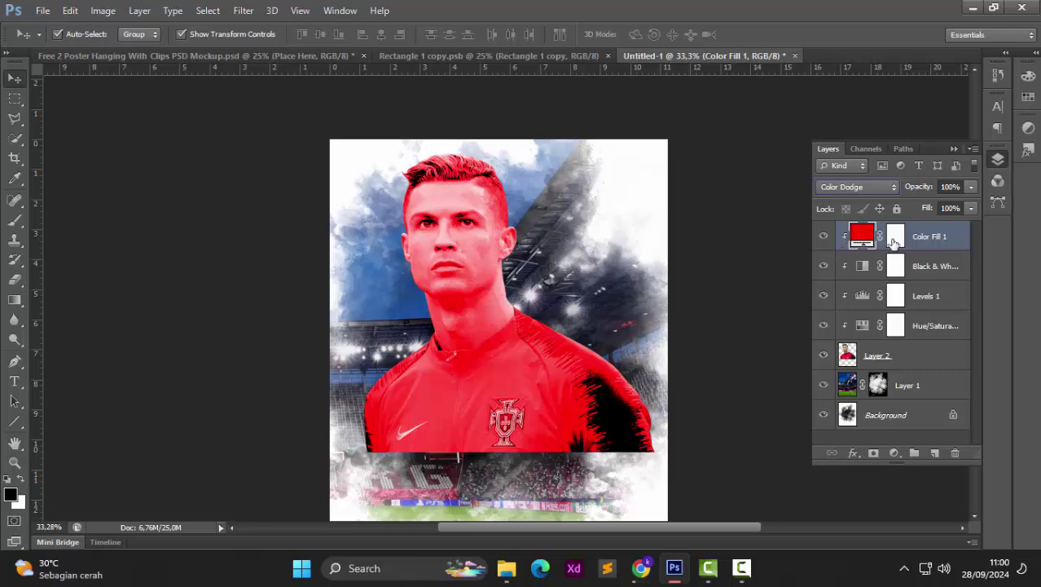
{"action": "left_click", "coordinate": [893, 243]}
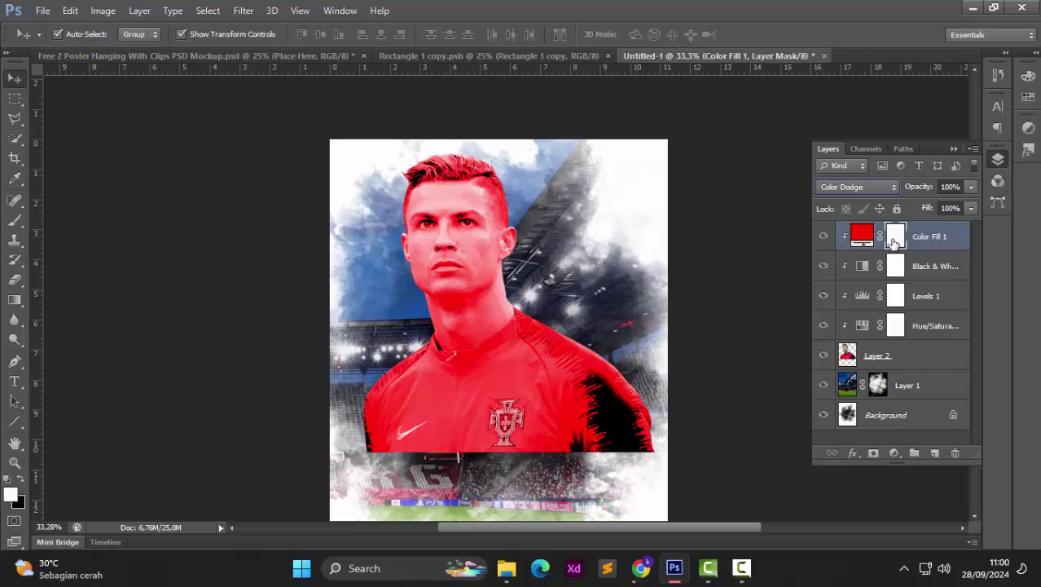
{"action": "key", "text": "ctrl+alt+i"}
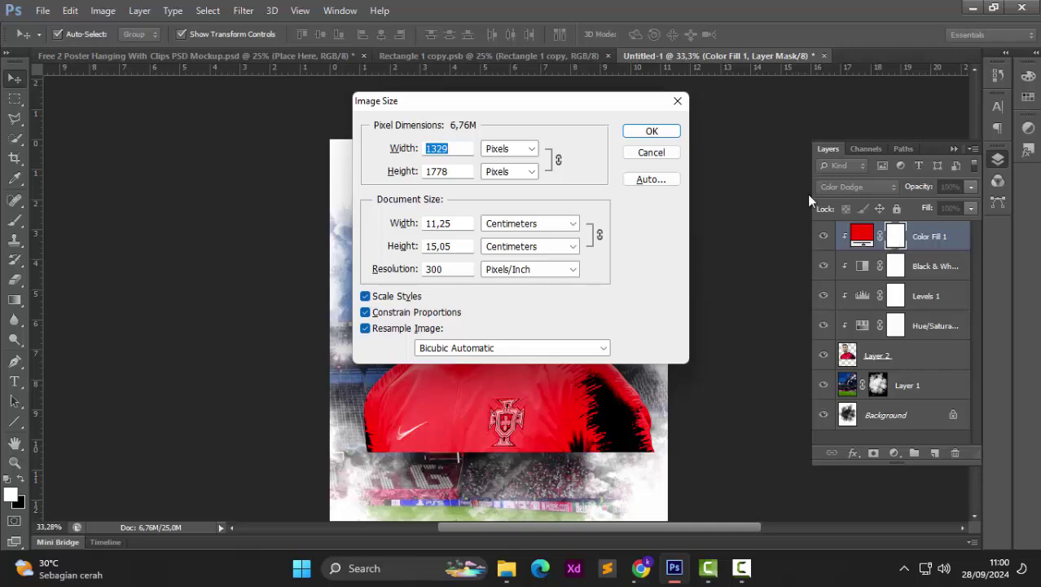
{"action": "left_click", "coordinate": [651, 152]}
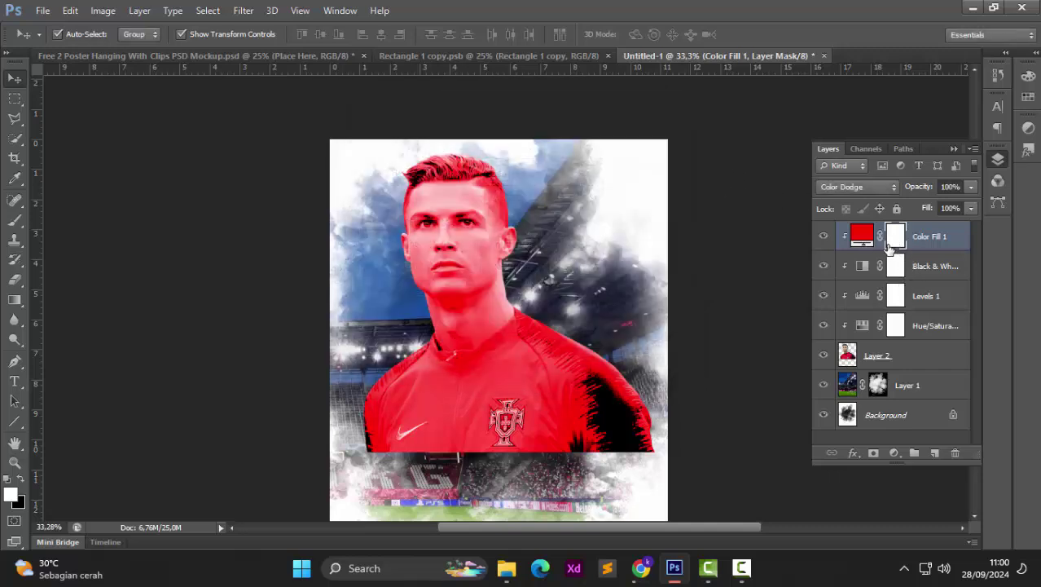
{"action": "left_click", "coordinate": [865, 240]}
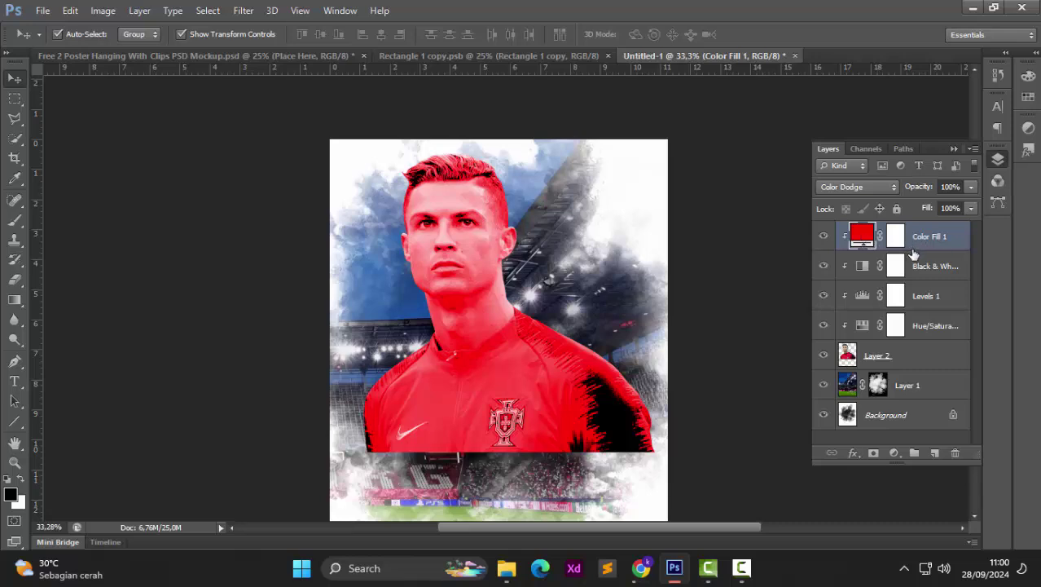
{"action": "key", "text": "alt"}
{"action": "key", "text": "alt"}
{"action": "key", "text": "ctrl+alt+i"}
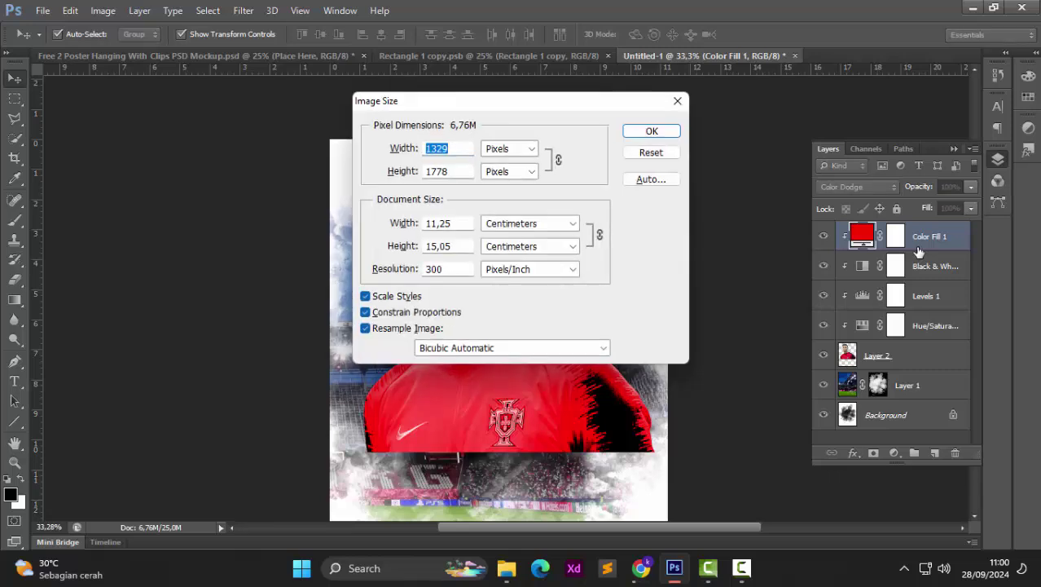
{"action": "left_click", "coordinate": [653, 153]}
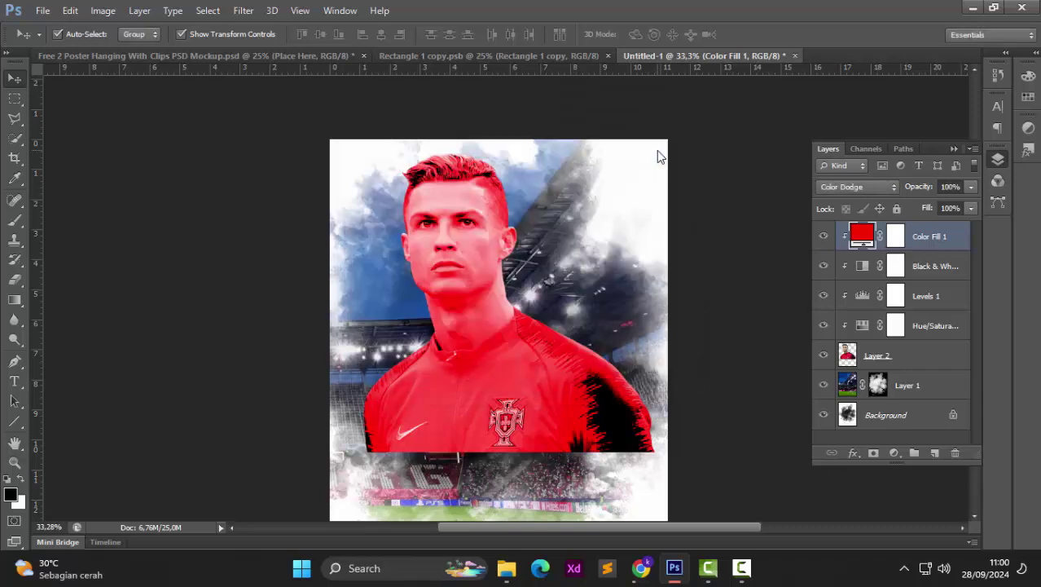
{"action": "key", "text": "i"}
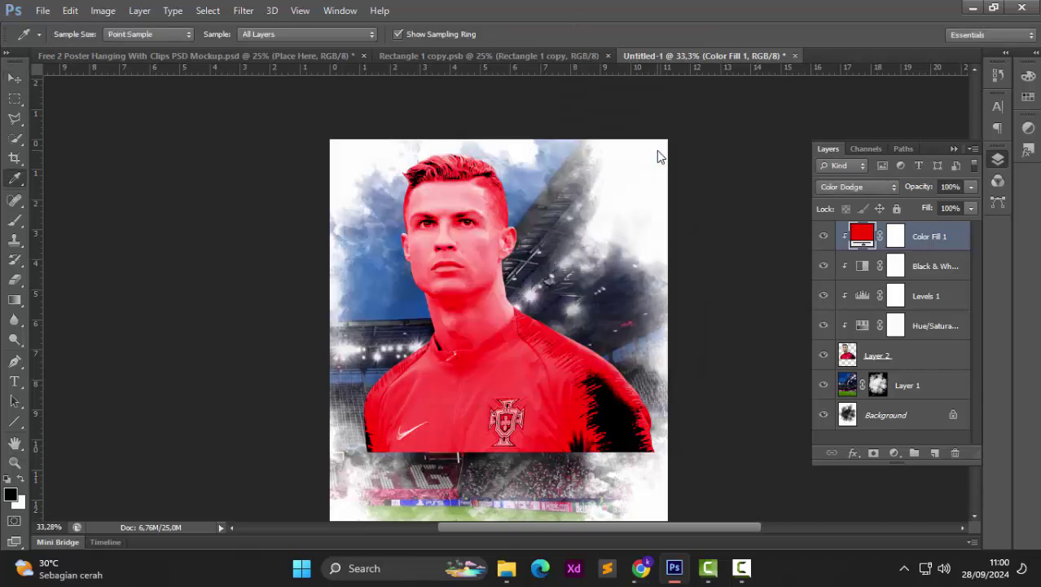
{"action": "left_click", "coordinate": [894, 238]}
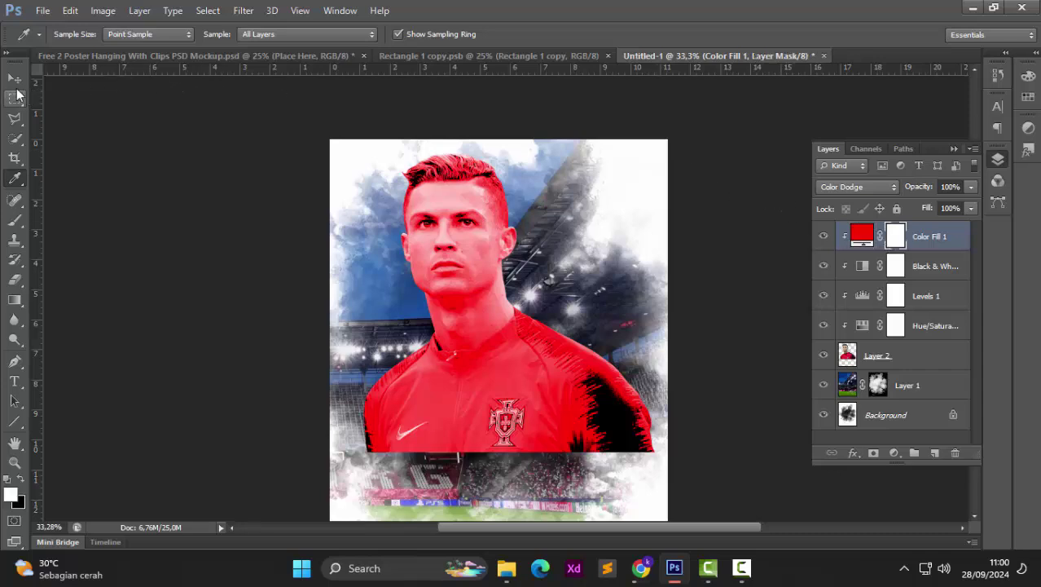
{"action": "left_click", "coordinate": [16, 82]}
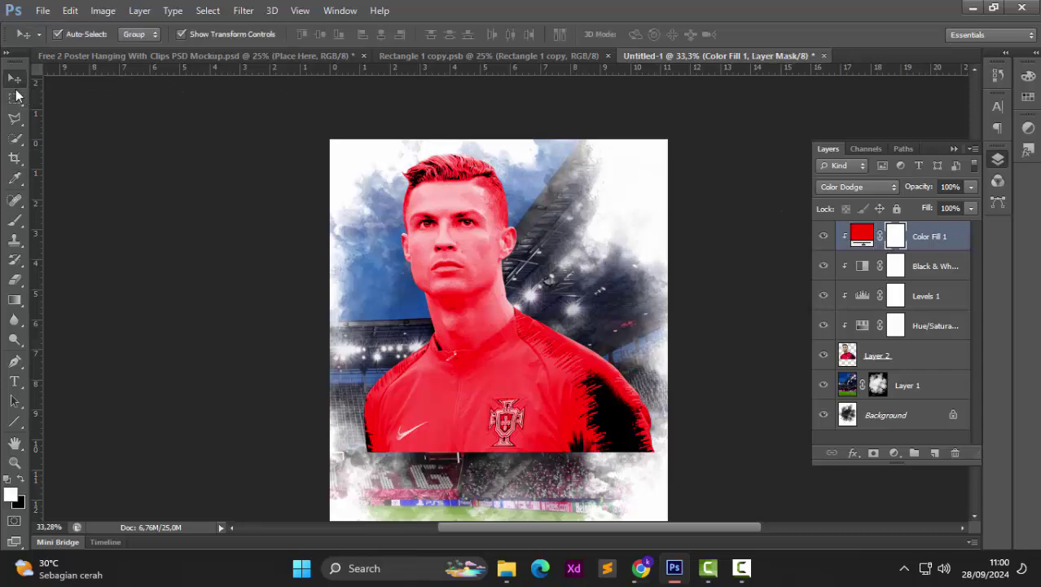
{"action": "left_click", "coordinate": [920, 253], "text": "alt"}
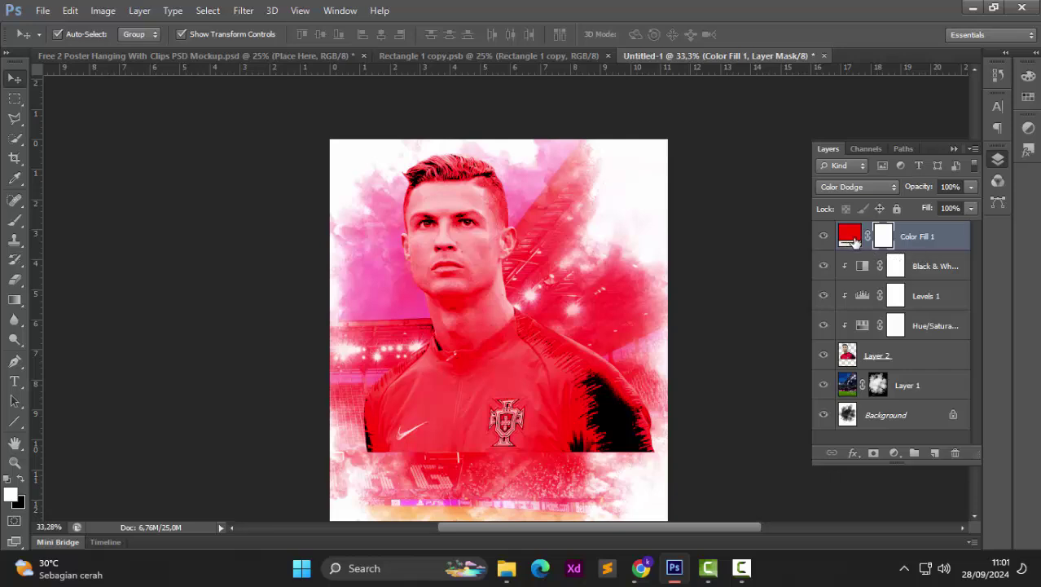
{"action": "left_click", "coordinate": [909, 253], "text": "alt"}
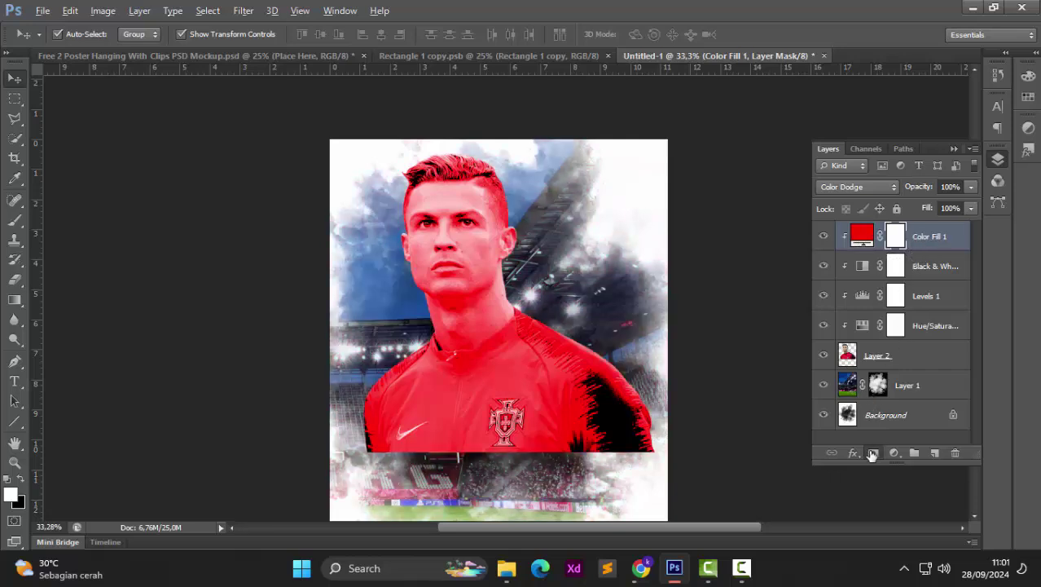
Step: Add a vector mask to the red fill layer and set up a soft round 25 px brush with 0% hardness
{"action": "left_click", "coordinate": [872, 453]}
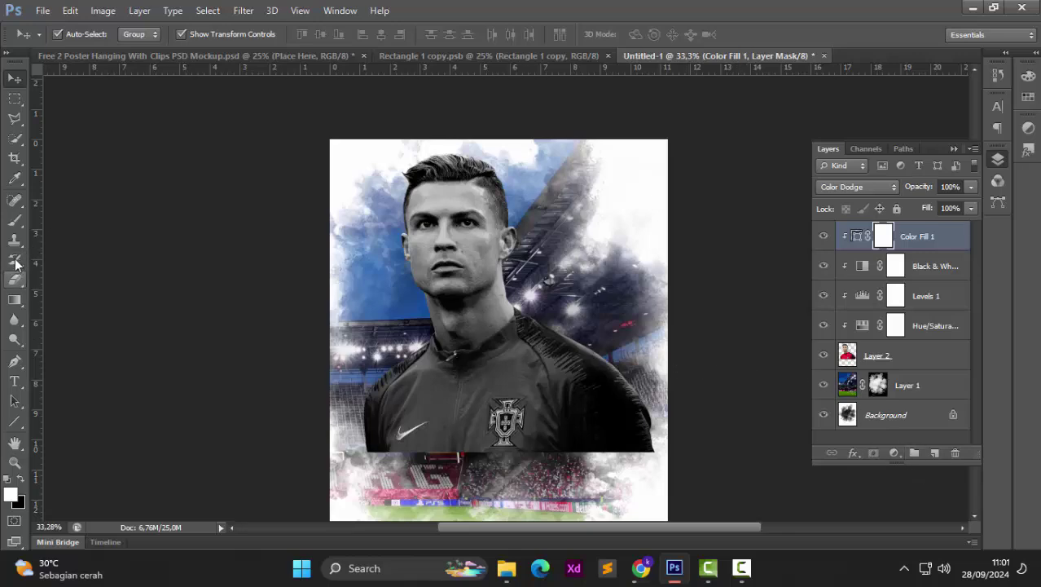
{"action": "left_click", "coordinate": [14, 223]}
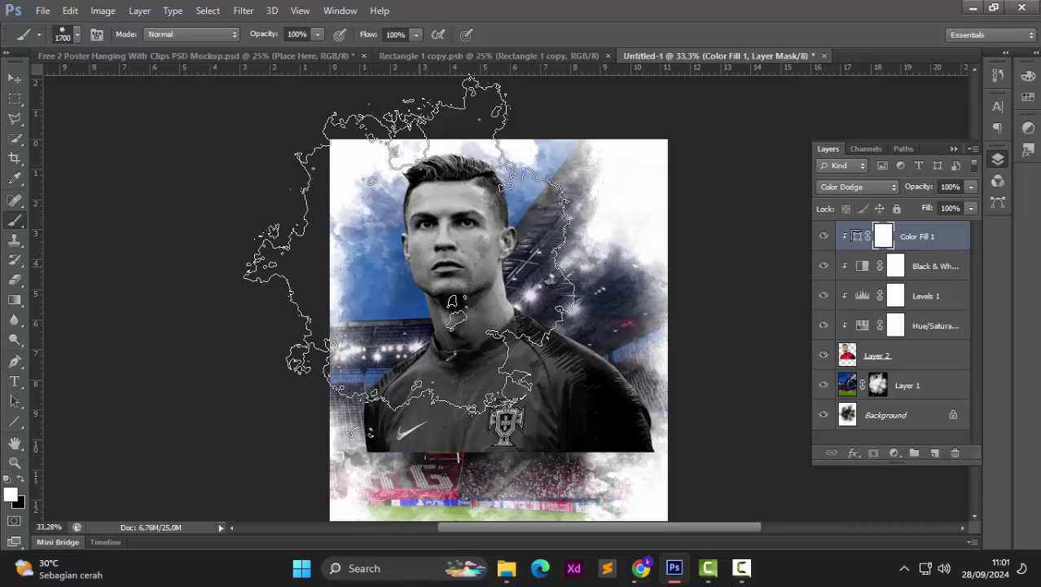
{"action": "right_click", "coordinate": [427, 265]}
{"action": "left_click", "coordinate": [446, 372]}
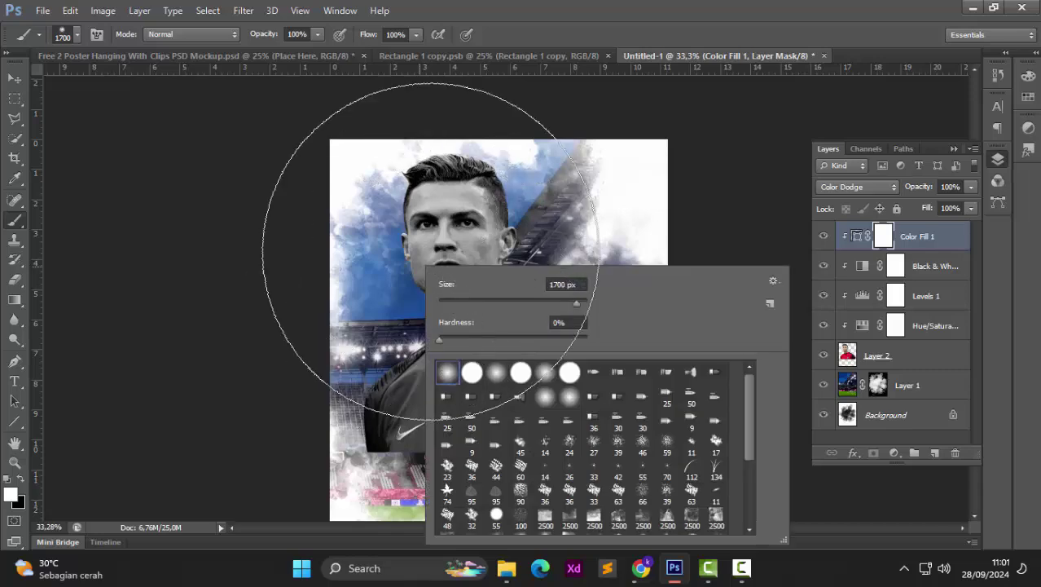
{"action": "left_click_drag", "start_coordinate": [542, 301], "coordinate": [494, 305]}
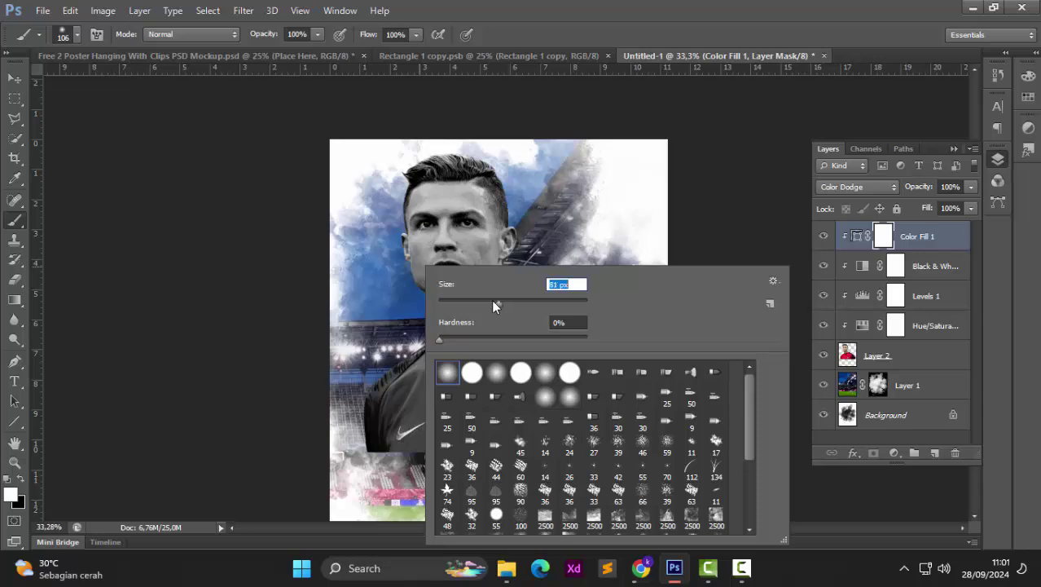
{"action": "left_click", "coordinate": [441, 225]}
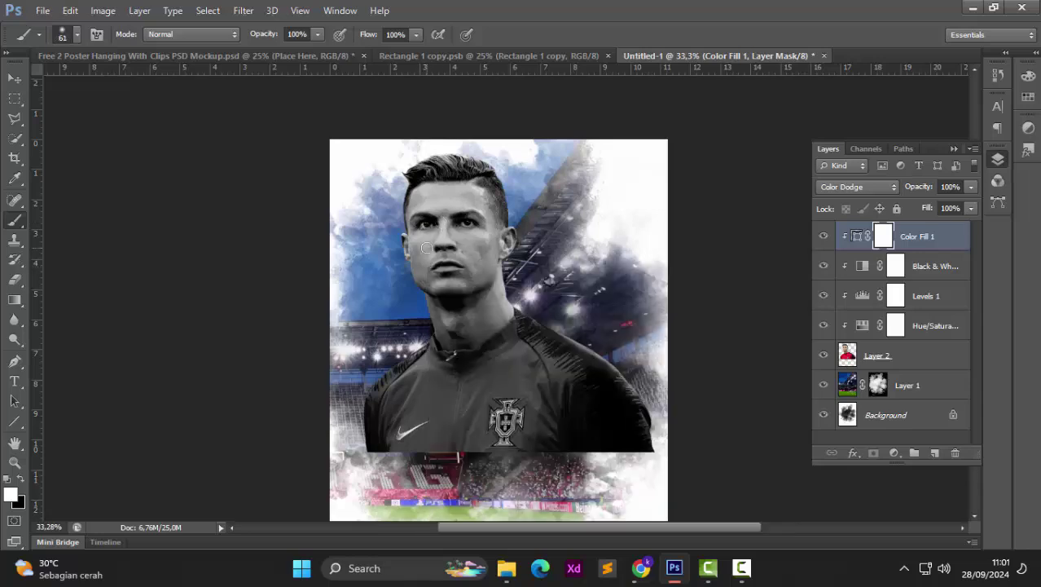
{"action": "scroll", "coordinate": [424, 246], "scroll_direction": "up", "scroll_amount": 1}
{"action": "scroll", "coordinate": [427, 246], "scroll_direction": "up", "scroll_amount": 5}
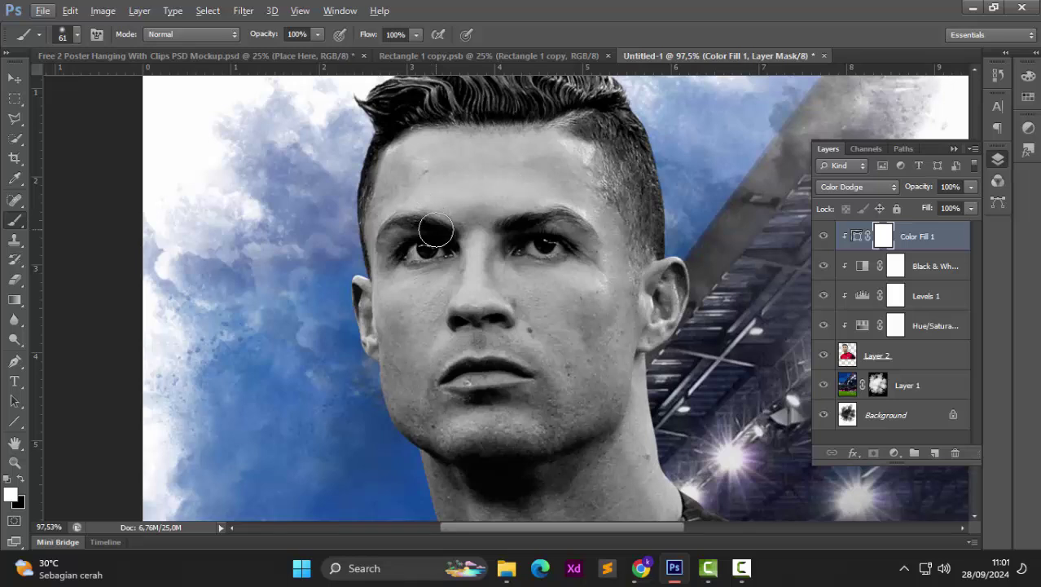
{"action": "right_click", "coordinate": [436, 232]}
{"action": "left_click_drag", "start_coordinate": [488, 271], "coordinate": [470, 266]}
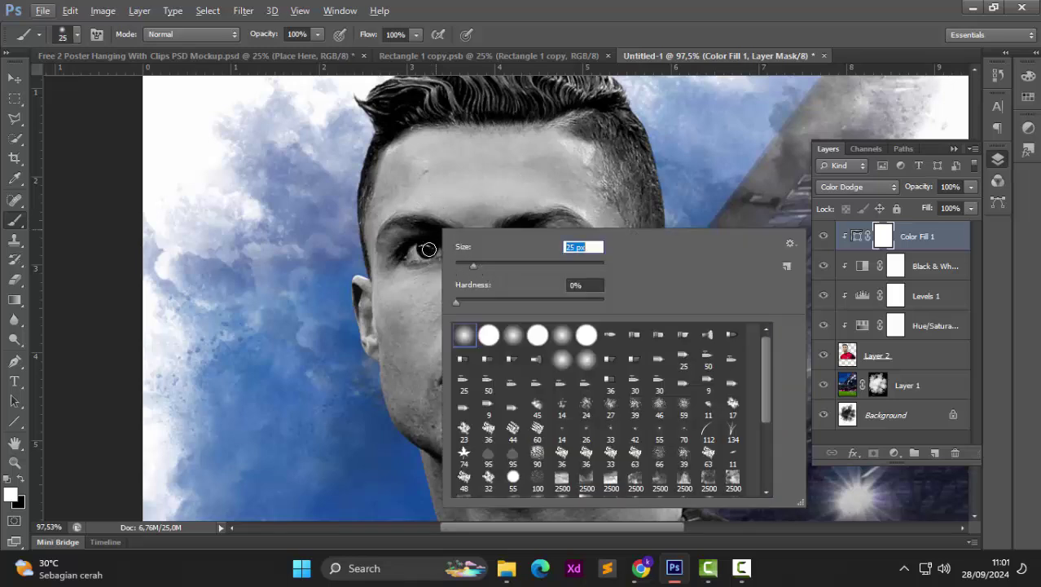
{"action": "left_click", "coordinate": [429, 249]}
{"action": "scroll", "coordinate": [428, 248], "scroll_direction": "up", "scroll_amount": 3}
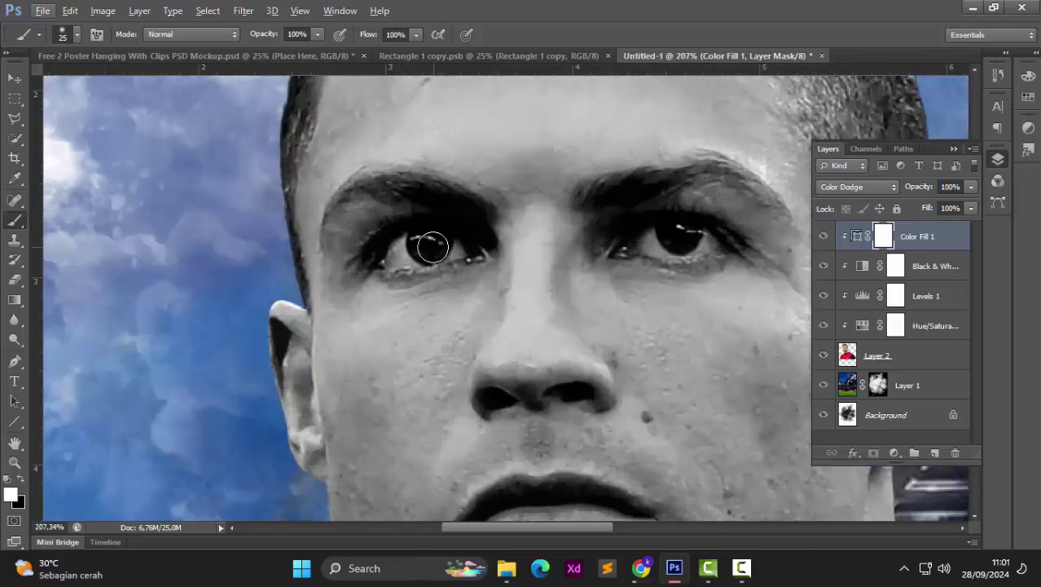
{"action": "left_click", "coordinate": [856, 237]}
{"action": "key", "text": "x"}
{"action": "left_click", "coordinate": [437, 245]}
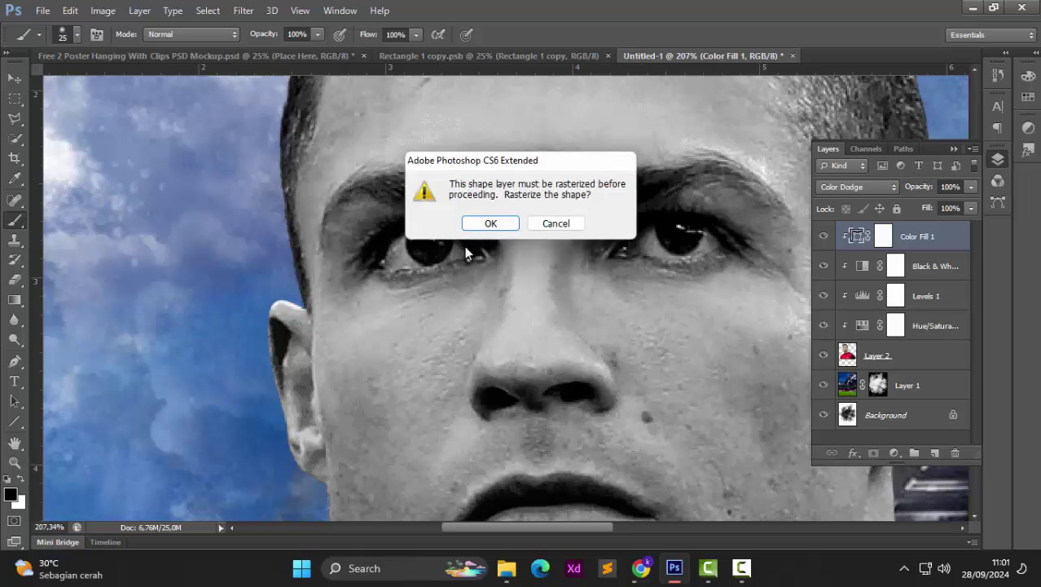
{"action": "key", "text": "Return"}
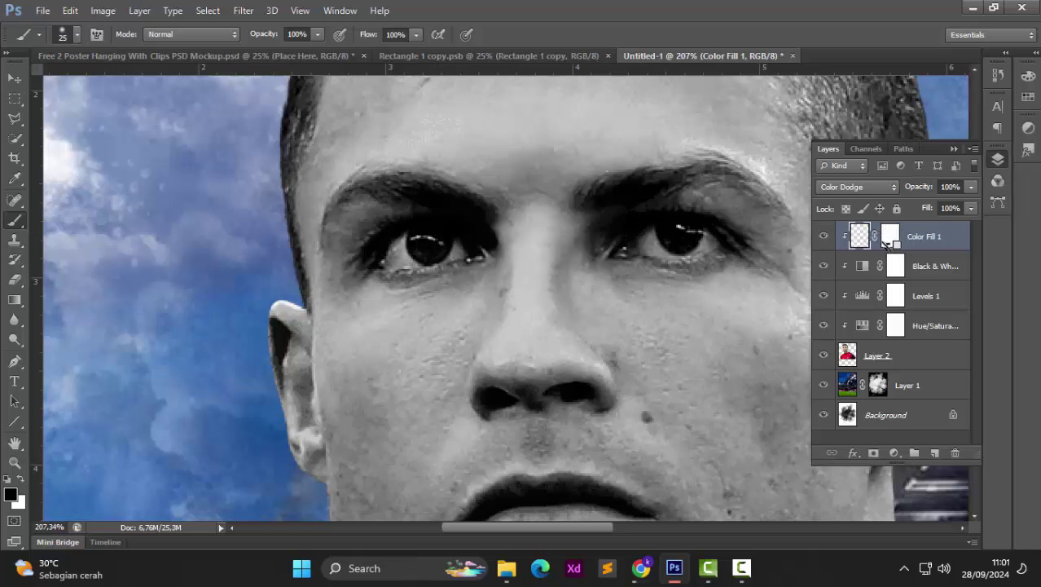
{"action": "key", "text": "ctrl+z"}
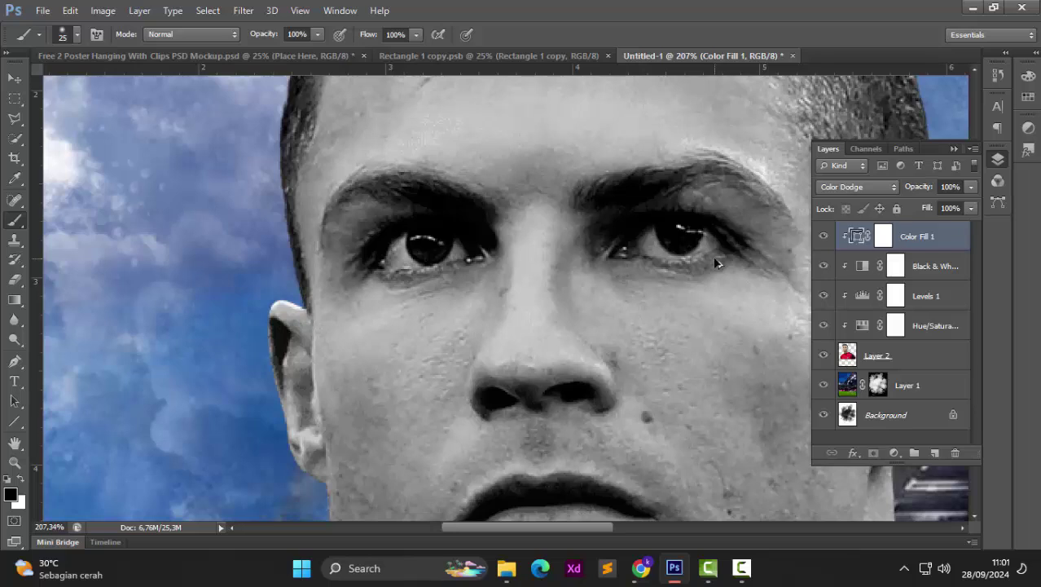
{"action": "key", "text": "ctrl+alt+z"}
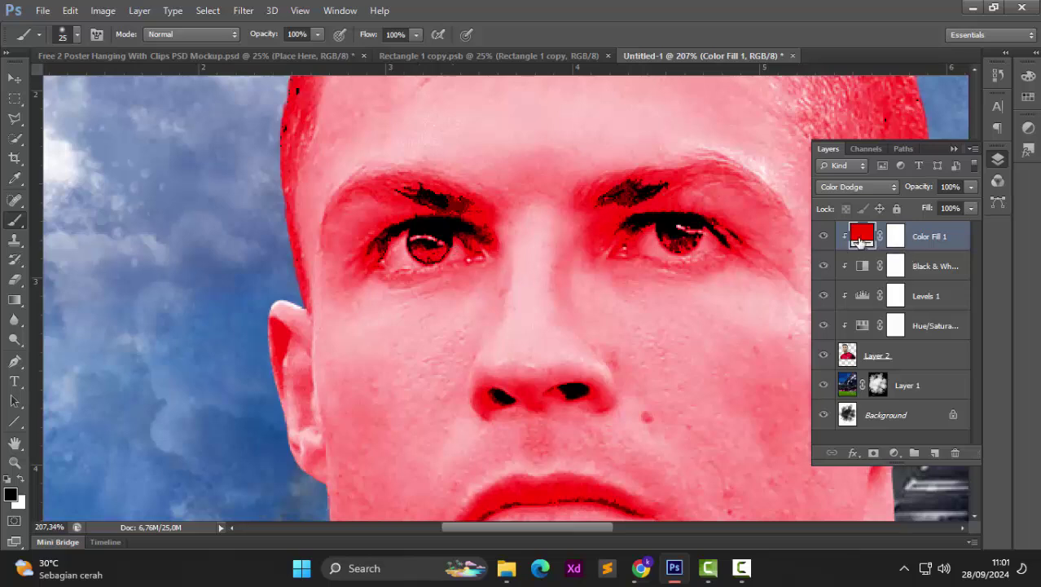
{"action": "left_click", "coordinate": [874, 454]}
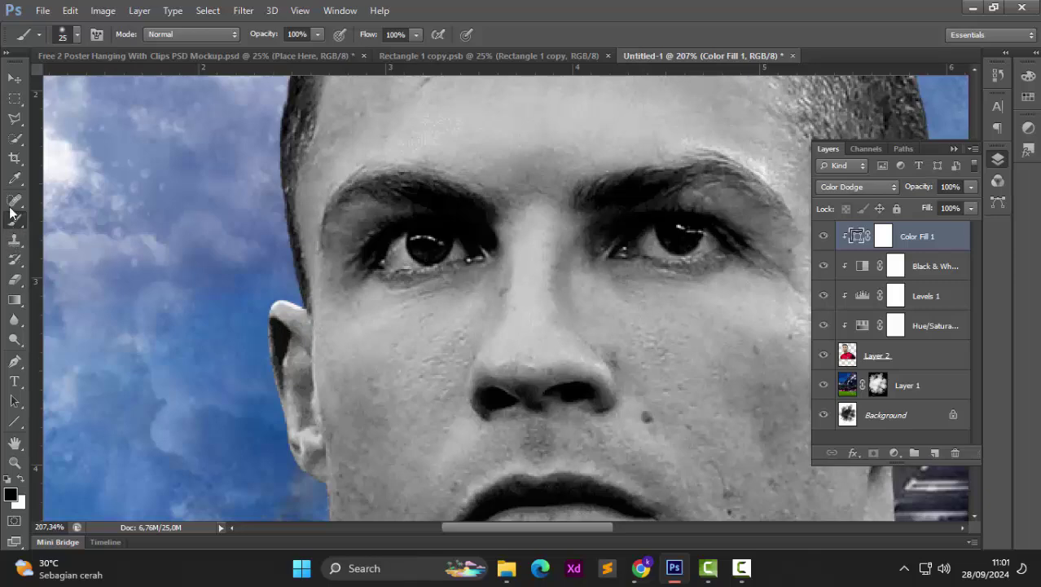
Step: Target the red fill layer's mask with the Eraser tool and reduce the eraser size to 45 px
{"action": "left_click", "coordinate": [15, 280]}
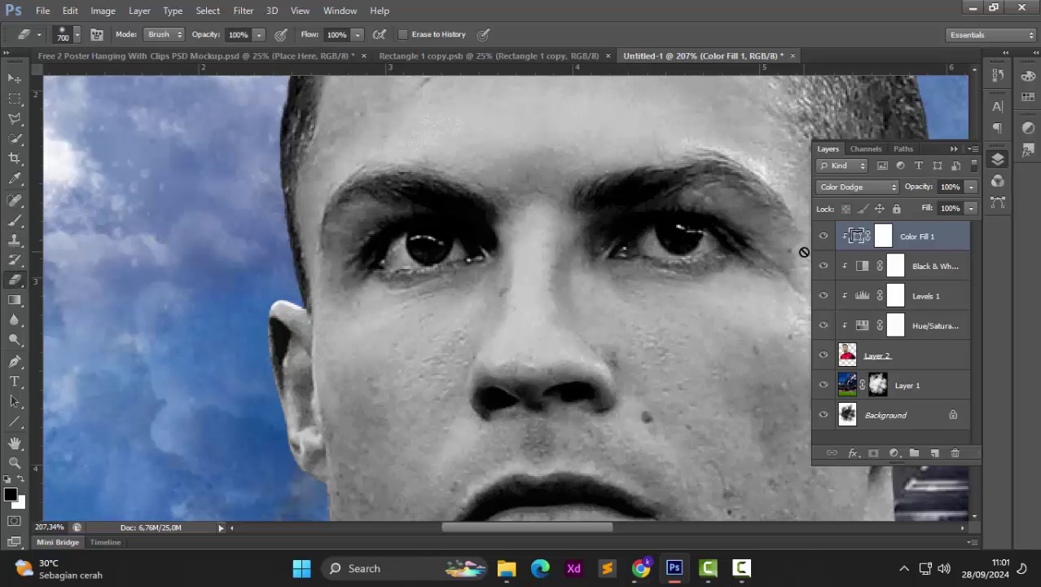
{"action": "left_click", "coordinate": [883, 237]}
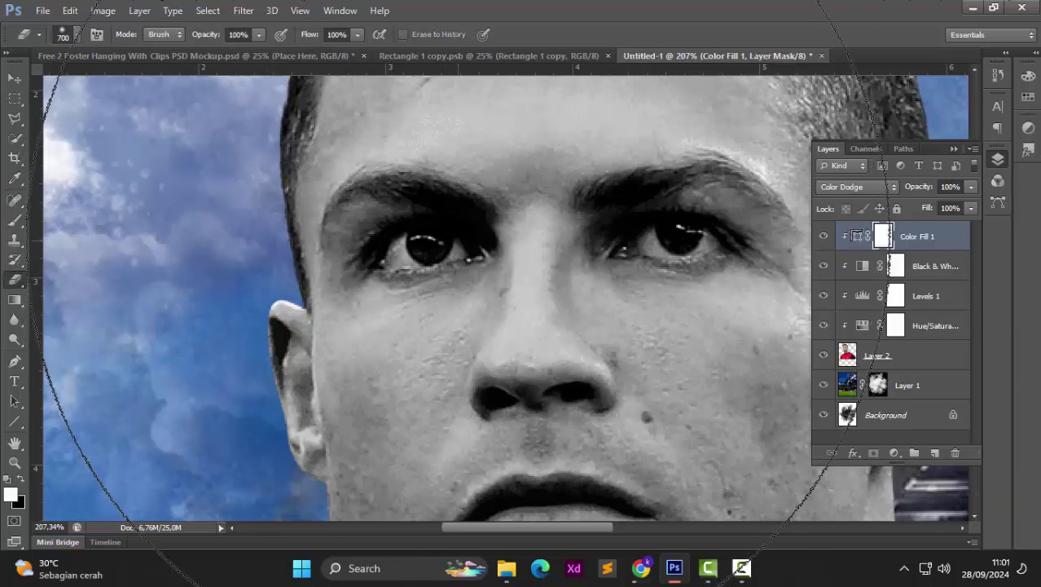
{"action": "key", "text": "["}
{"action": "key", "text": "["}
{"action": "key", "text": "["}
{"action": "key", "text": "["}
{"action": "key", "text": "["}
{"action": "key", "text": "["}
{"action": "key", "text": "["}
{"action": "key", "text": "["}
{"action": "key", "text": "["}
{"action": "key", "text": "["}
{"action": "key", "text": "["}
{"action": "key", "text": "["}
{"action": "key", "text": "["}
{"action": "key", "text": "["}
{"action": "key", "text": "["}
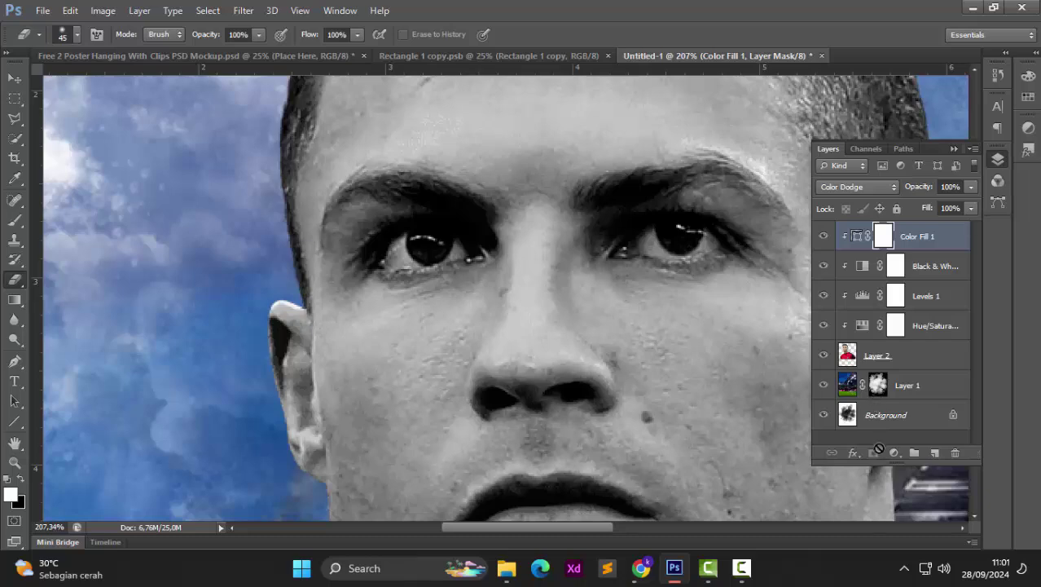
{"action": "left_click_drag", "start_coordinate": [878, 448], "coordinate": [892, 261]}
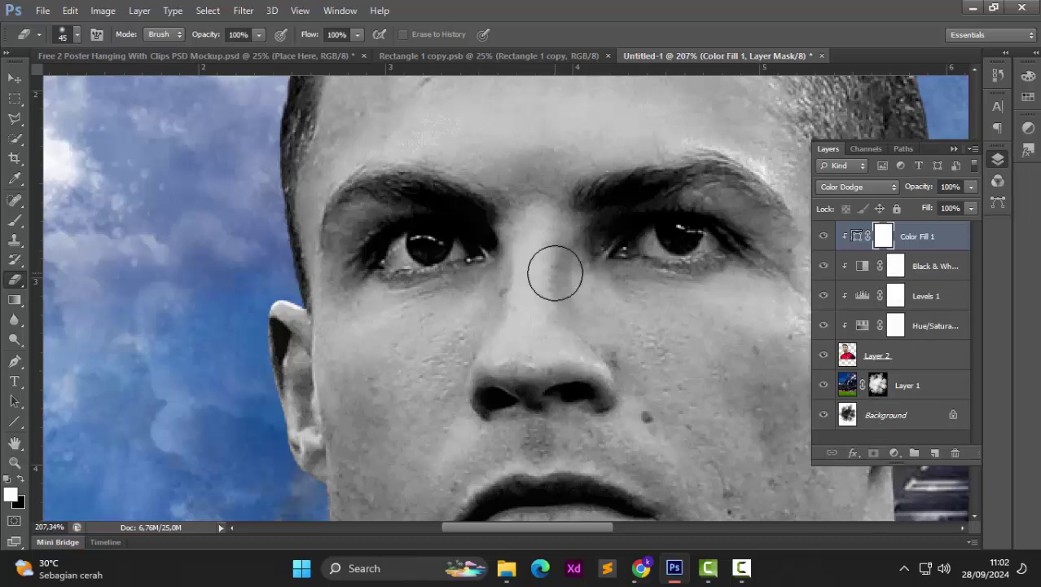
{"action": "scroll", "coordinate": [554, 273], "scroll_direction": "down", "scroll_amount": 5}
{"action": "scroll", "coordinate": [554, 273], "scroll_direction": "down", "scroll_amount": 2}
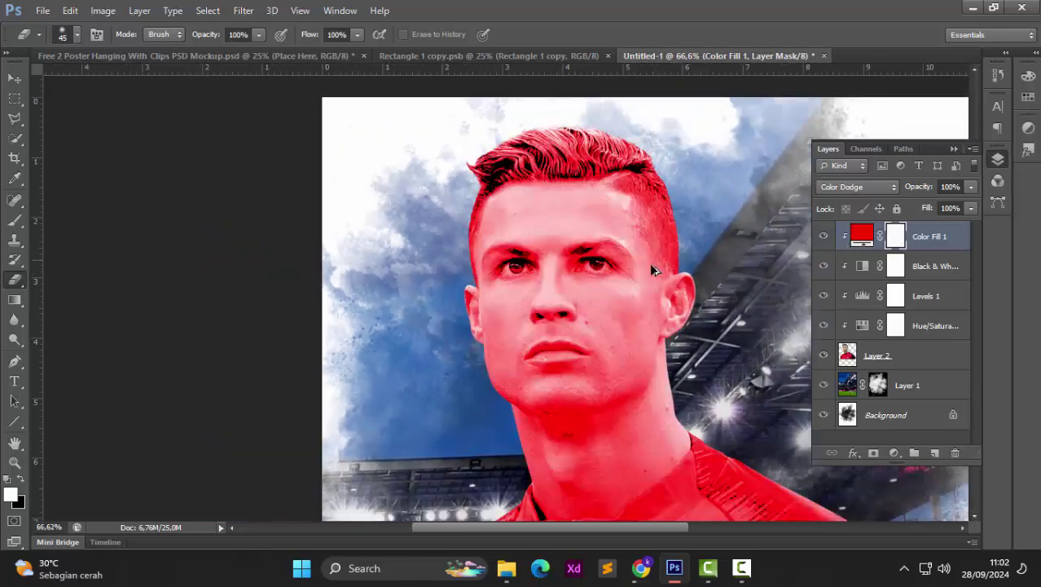
{"action": "scroll", "coordinate": [583, 281], "scroll_direction": "down", "scroll_amount": 1}
{"action": "scroll", "coordinate": [584, 281], "scroll_direction": "up", "scroll_amount": 3}
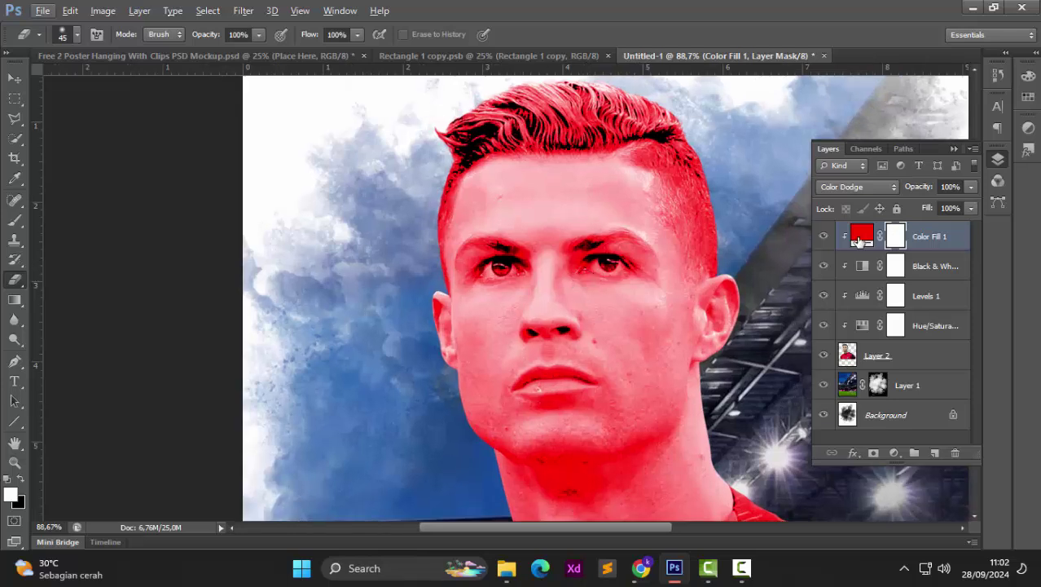
{"action": "left_click", "coordinate": [861, 238]}
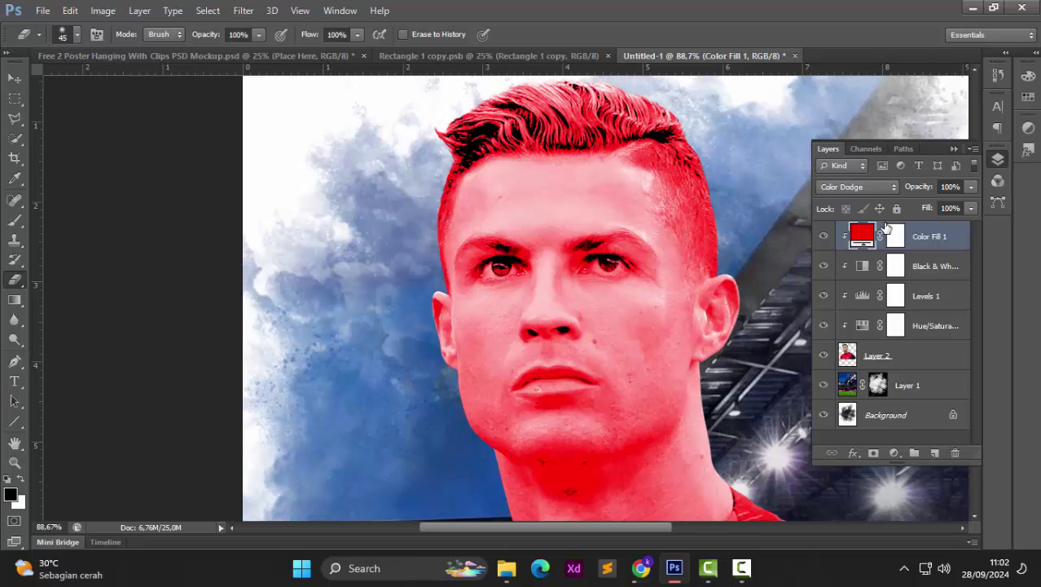
{"action": "key", "text": "i"}
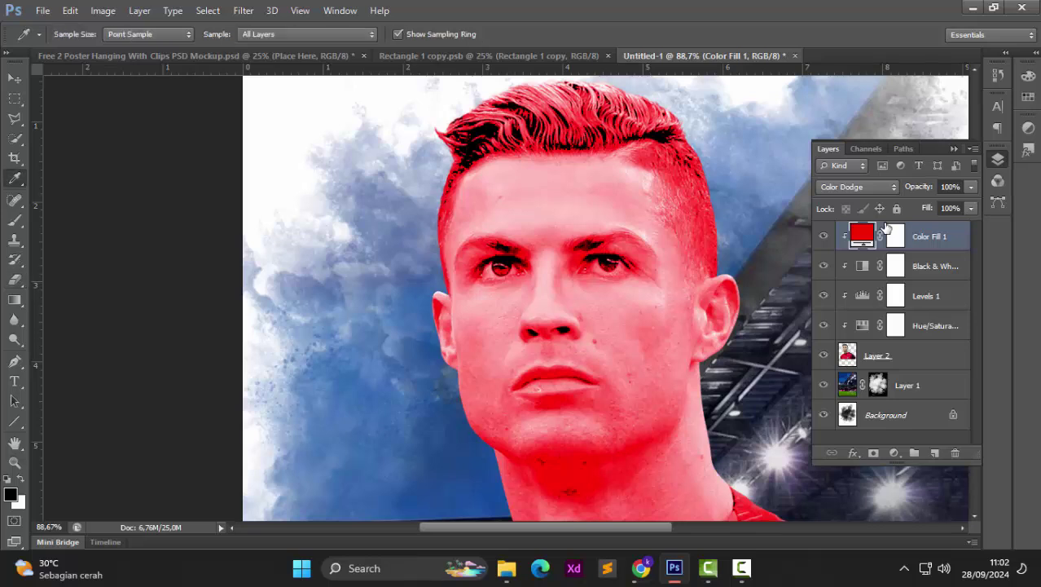
{"action": "left_click", "coordinate": [14, 79]}
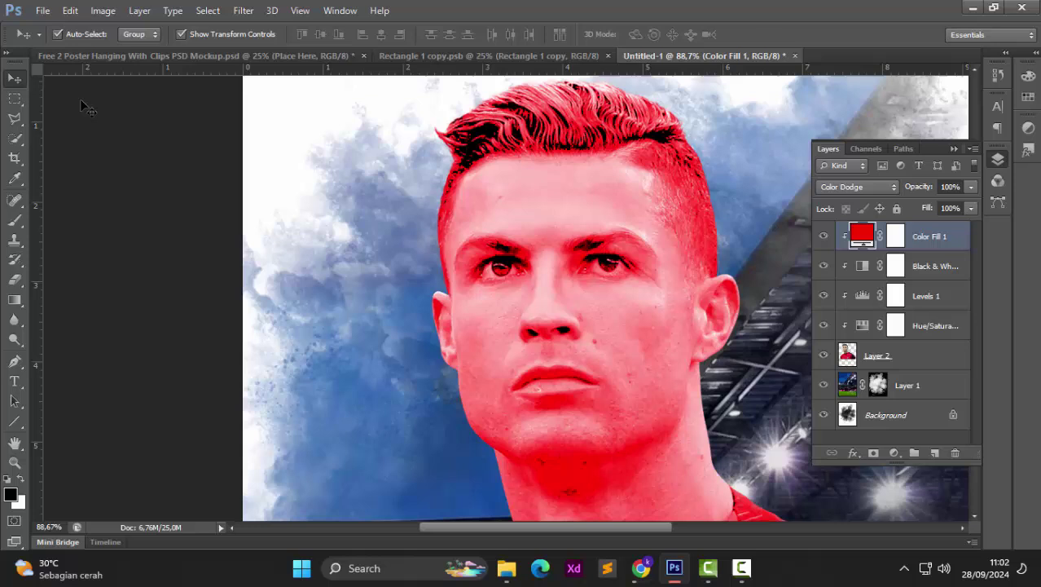
{"action": "left_click", "coordinate": [897, 236]}
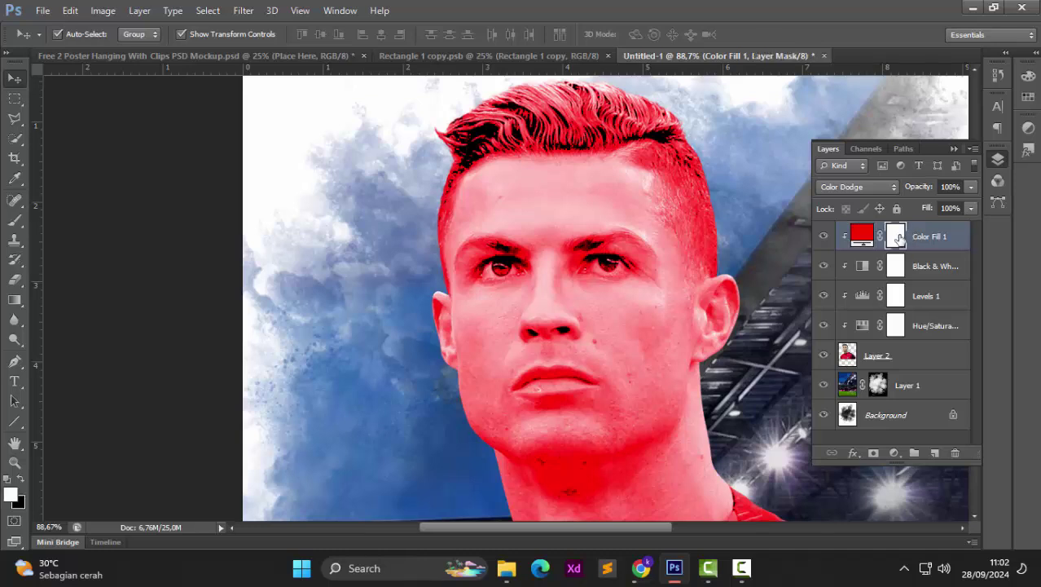
{"action": "key", "text": "i"}
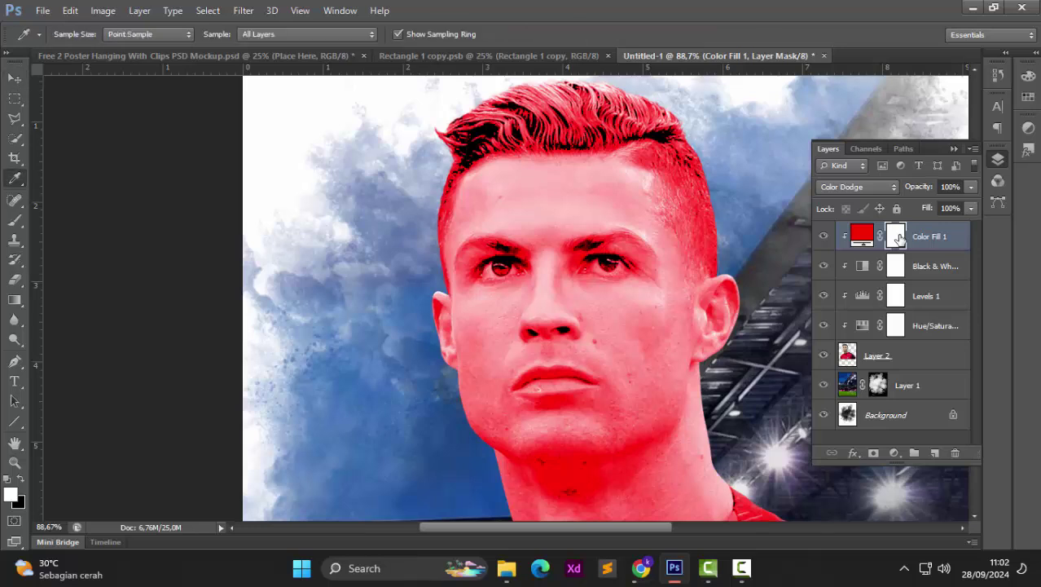
{"action": "right_click", "coordinate": [897, 237]}
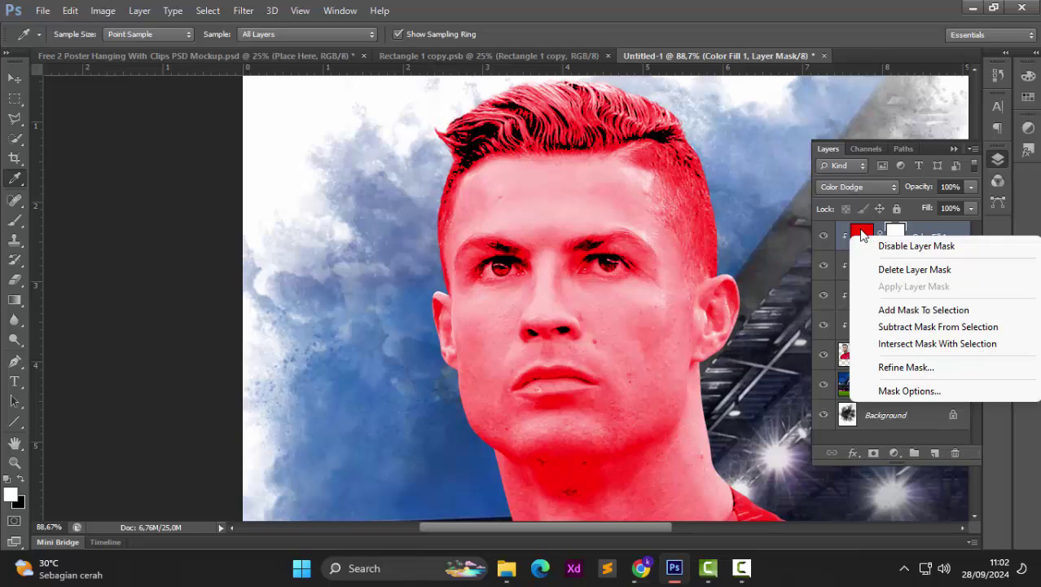
{"action": "left_click", "coordinate": [863, 236]}
{"action": "right_click", "coordinate": [862, 235]}
{"action": "left_click", "coordinate": [916, 237]}
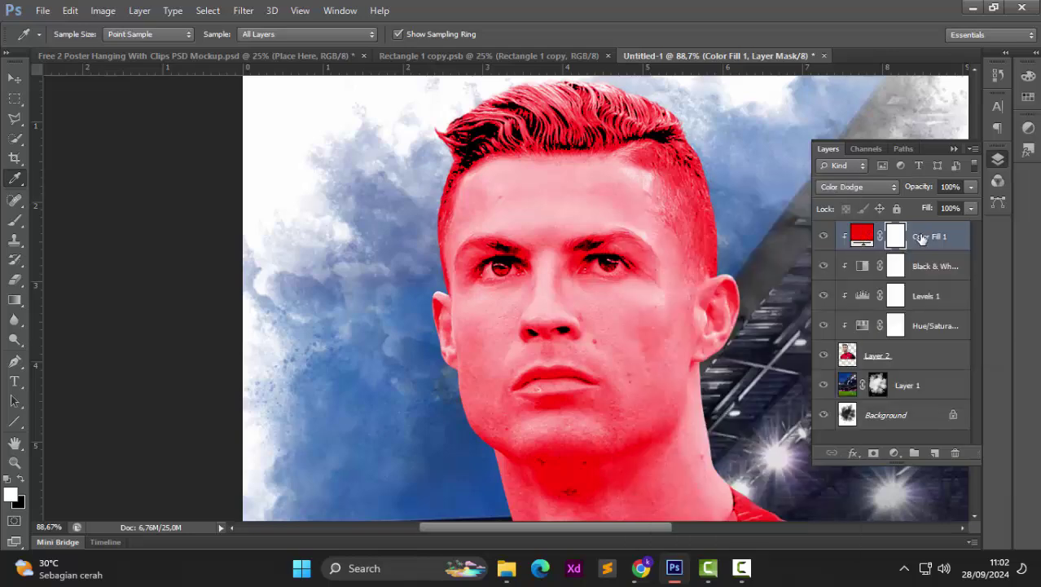
{"action": "right_click", "coordinate": [920, 237]}
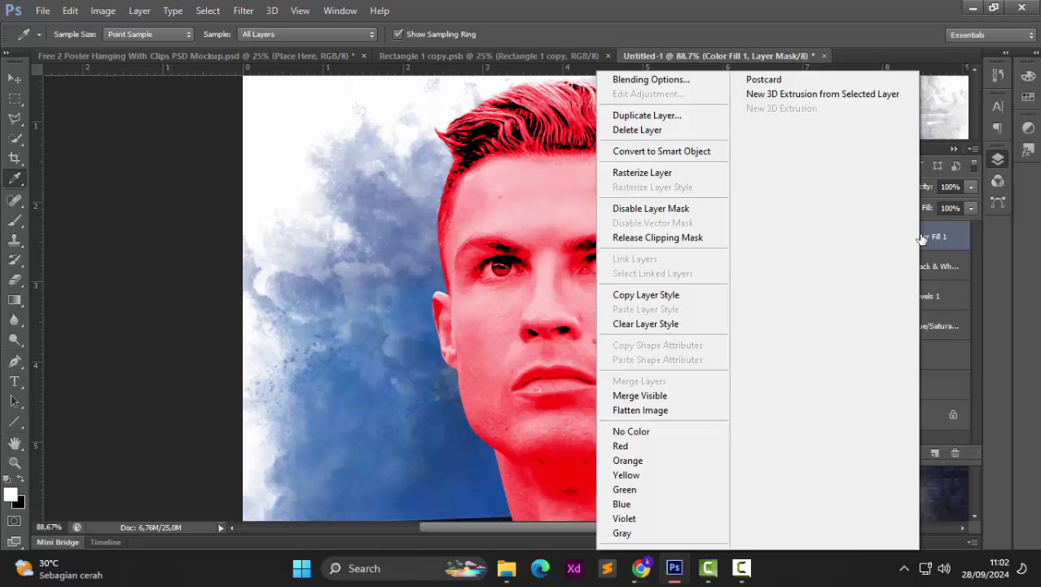
{"action": "left_click", "coordinate": [944, 233]}
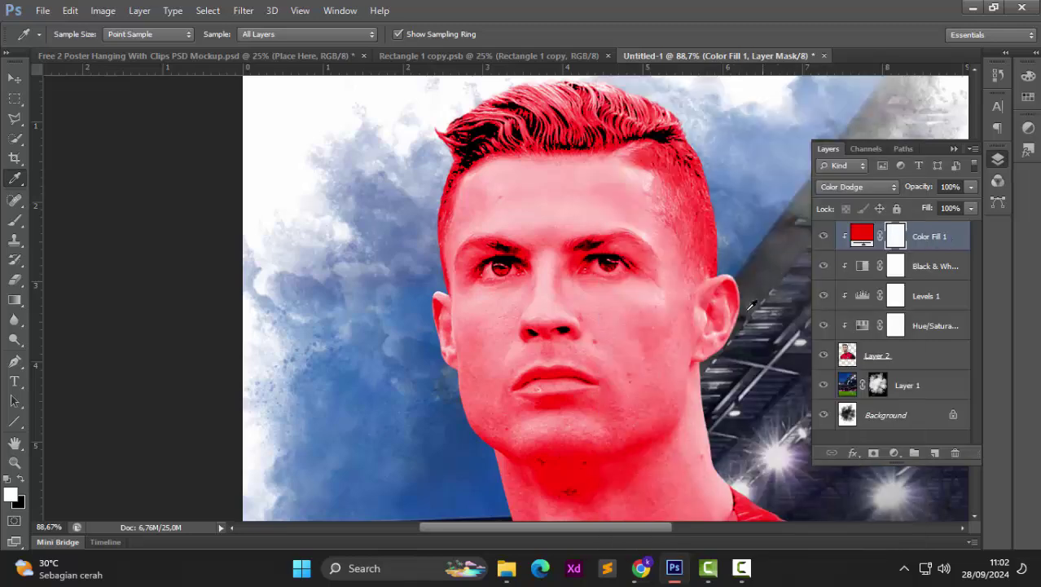
{"action": "scroll", "coordinate": [653, 279], "scroll_direction": "down", "scroll_amount": 3}
{"action": "scroll", "coordinate": [653, 279], "scroll_direction": "down", "scroll_amount": 2}
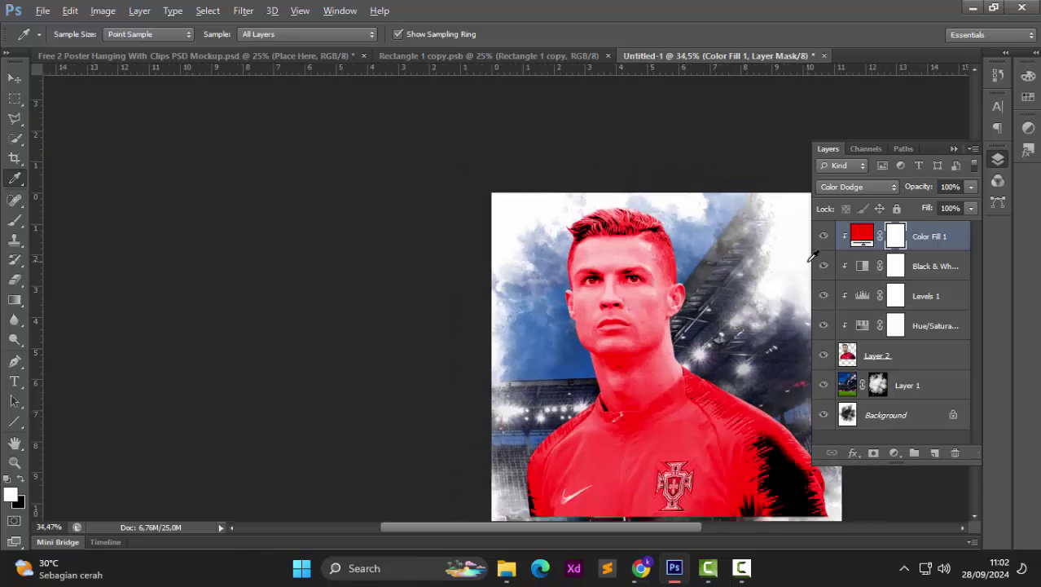
Step: Hide the red Color Dodge fill layer clipped to the player cutout
{"action": "left_click", "coordinate": [823, 236]}
{"action": "scroll", "coordinate": [690, 265], "scroll_direction": "down", "scroll_amount": 3}
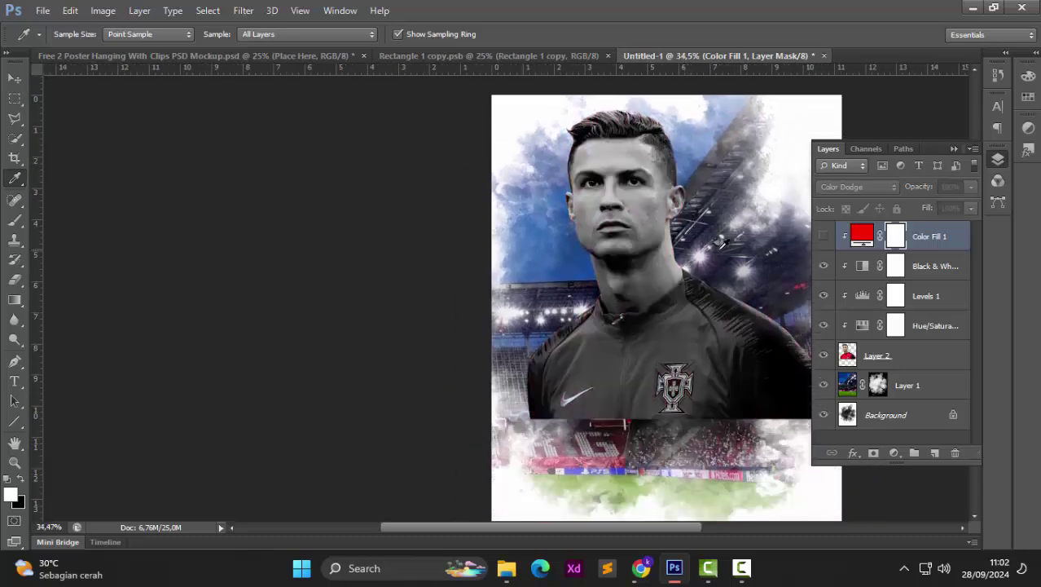
{"action": "scroll", "coordinate": [640, 285], "scroll_direction": "right", "scroll_amount": 2}
{"action": "scroll", "coordinate": [641, 285], "scroll_direction": "right", "scroll_amount": 1}
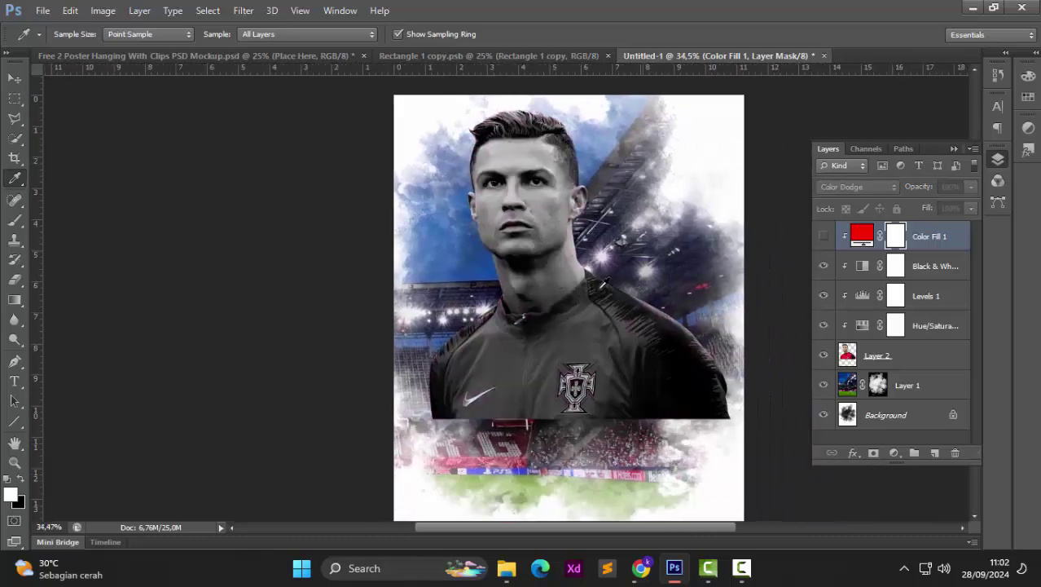
Step: Add a black, hide-all layer mask to the player cutout on Layer 2
{"action": "left_click", "coordinate": [919, 352]}
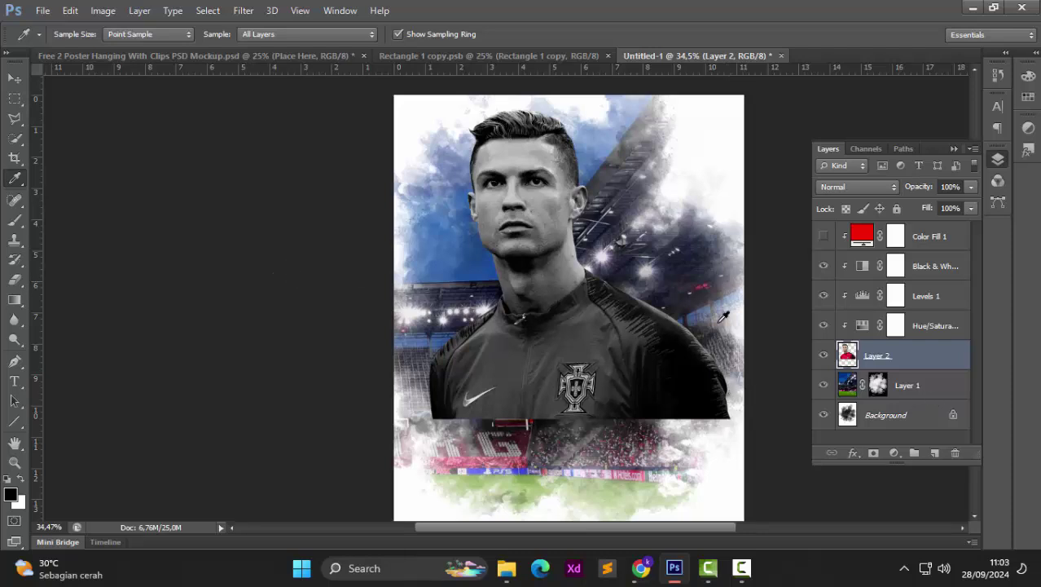
{"action": "left_click", "coordinate": [874, 452], "text": "alt"}
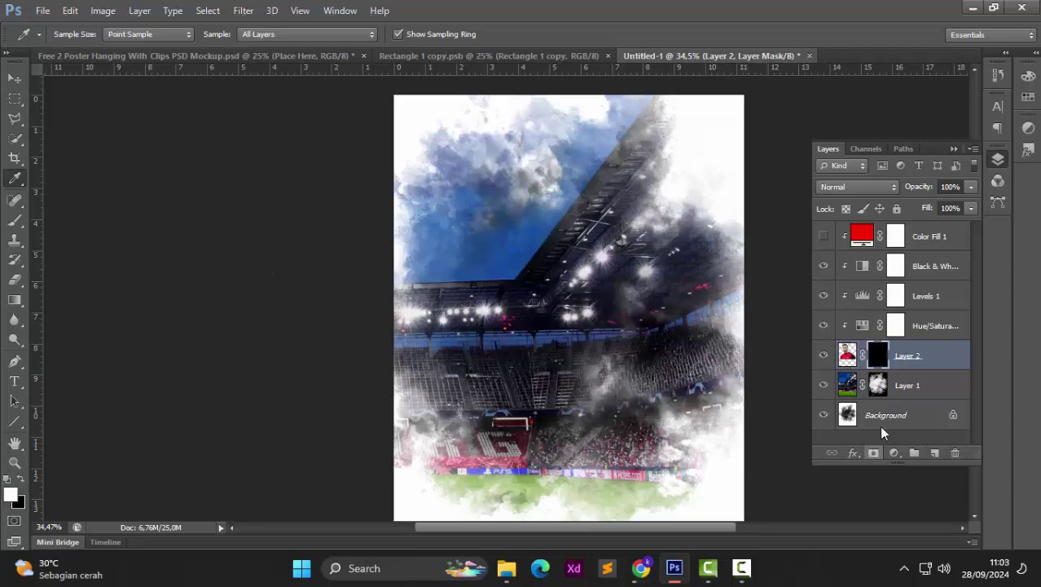
Step: Draw repeated downward linear white-to-transparent gradients on the cutout's mask, revealing the head and shoulders while the lower torso fades into the stadium
{"action": "left_click", "coordinate": [15, 299]}
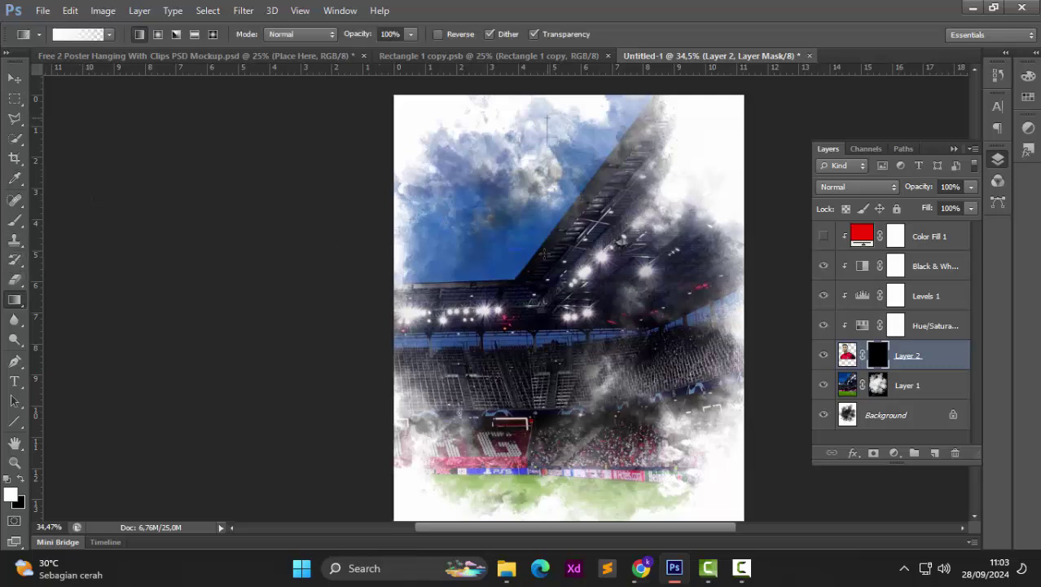
{"action": "left_click_drag", "start_coordinate": [544, 254], "coordinate": [547, 336]}
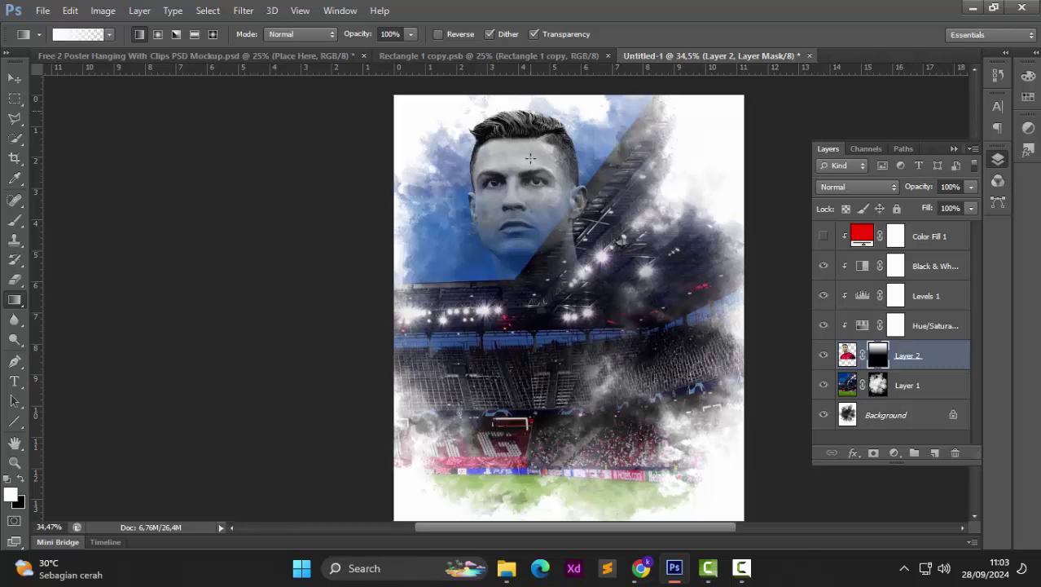
{"action": "left_click_drag", "start_coordinate": [529, 114], "coordinate": [529, 335]}
{"action": "left_click_drag", "start_coordinate": [529, 385], "coordinate": [529, 386]}
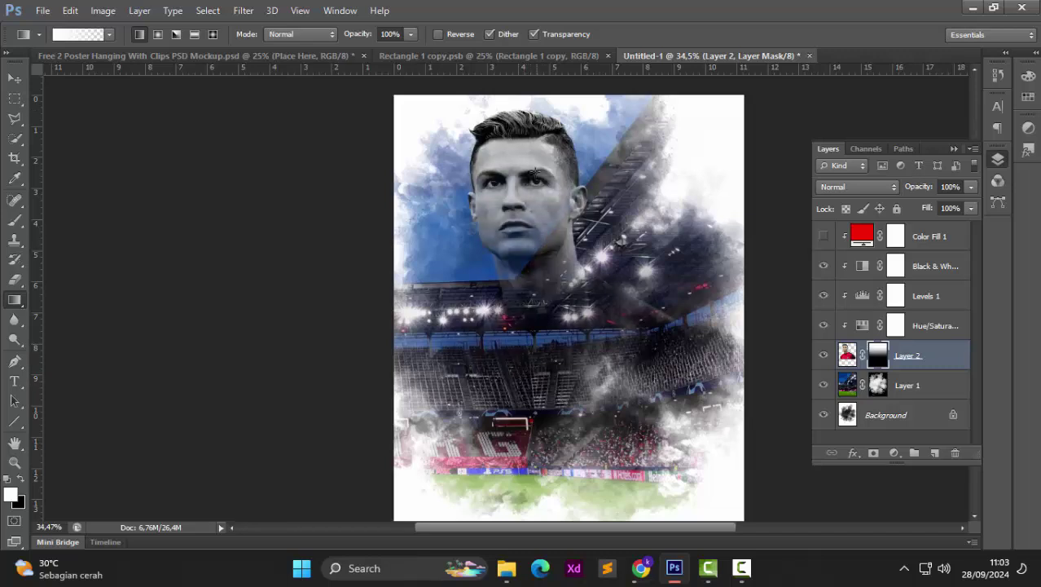
{"action": "left_click_drag", "start_coordinate": [531, 171], "coordinate": [531, 378]}
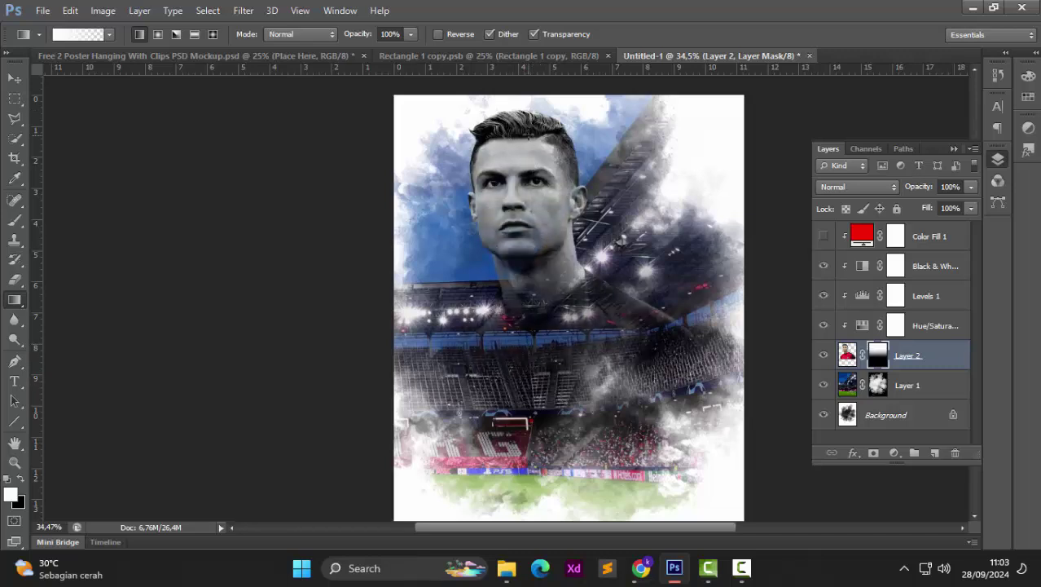
{"action": "left_click_drag", "start_coordinate": [528, 173], "coordinate": [530, 408]}
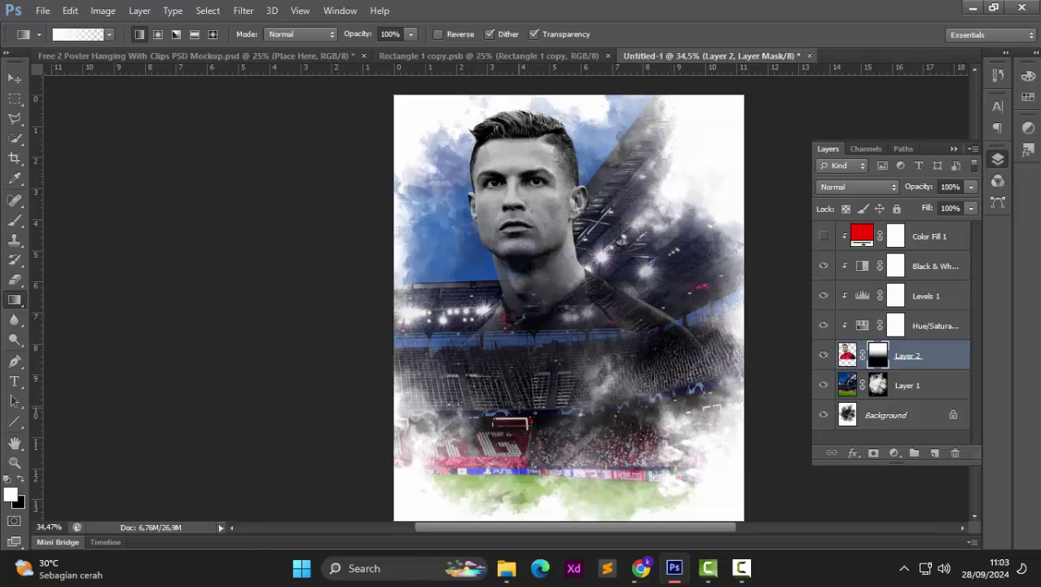
{"action": "left_click_drag", "start_coordinate": [539, 234], "coordinate": [540, 415]}
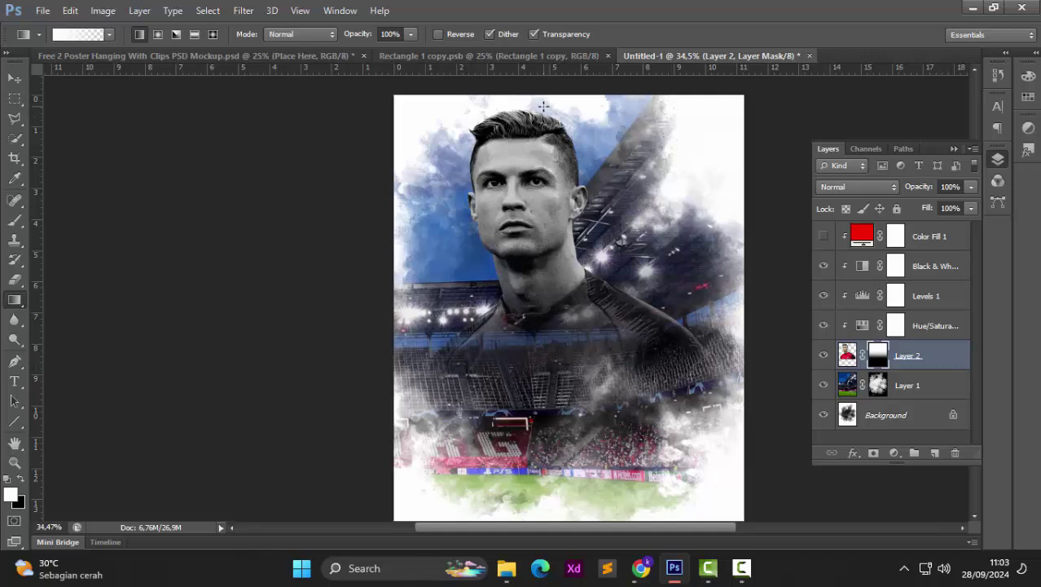
{"action": "left_click_drag", "start_coordinate": [528, 334], "coordinate": [514, 376]}
{"action": "mouse_move", "coordinate": [539, 240]}
{"action": "left_mouse_down"}
{"action": "mouse_move", "coordinate": [539, 363]}
{"action": "mouse_move", "coordinate": [529, 367]}
{"action": "left_mouse_up"}
{"action": "left_click_drag", "start_coordinate": [531, 130], "coordinate": [532, 407]}
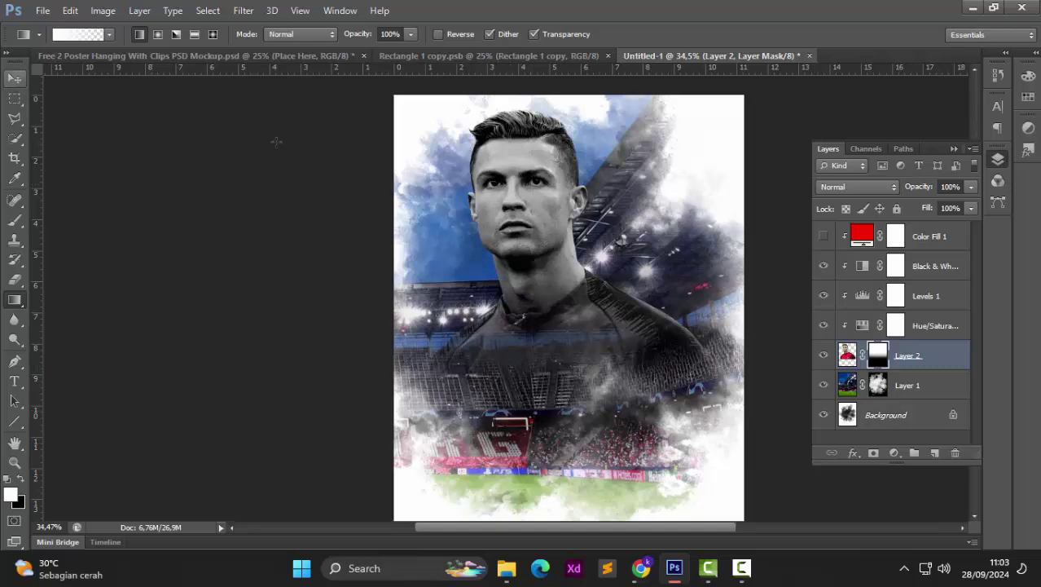
{"action": "left_click_drag", "start_coordinate": [515, 203], "coordinate": [513, 324]}
{"action": "left_click", "coordinate": [21, 80]}
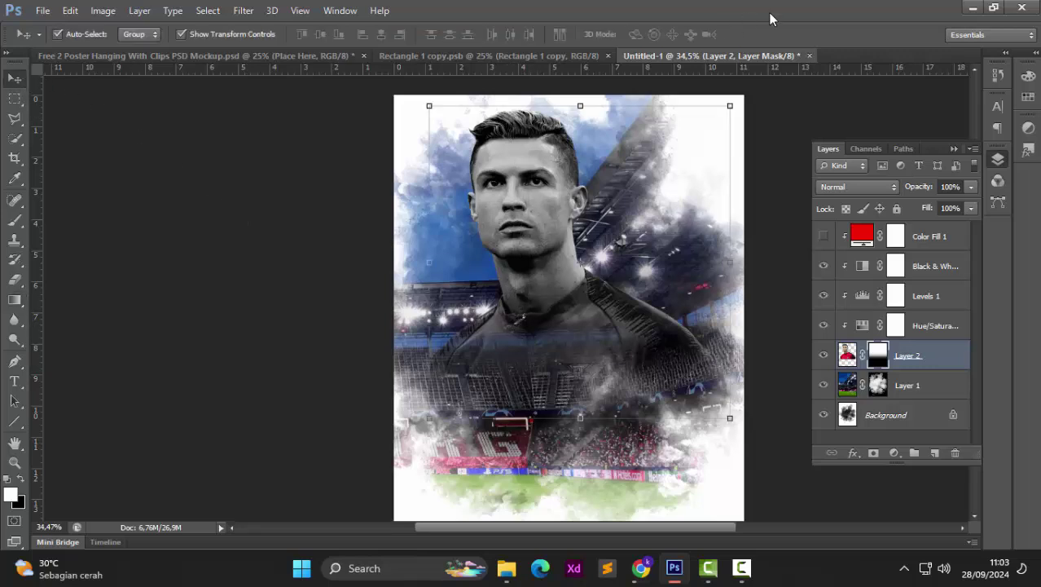
{"action": "left_click", "coordinate": [258, 230]}
{"action": "scroll", "coordinate": [461, 253], "scroll_direction": "down", "scroll_amount": 3}
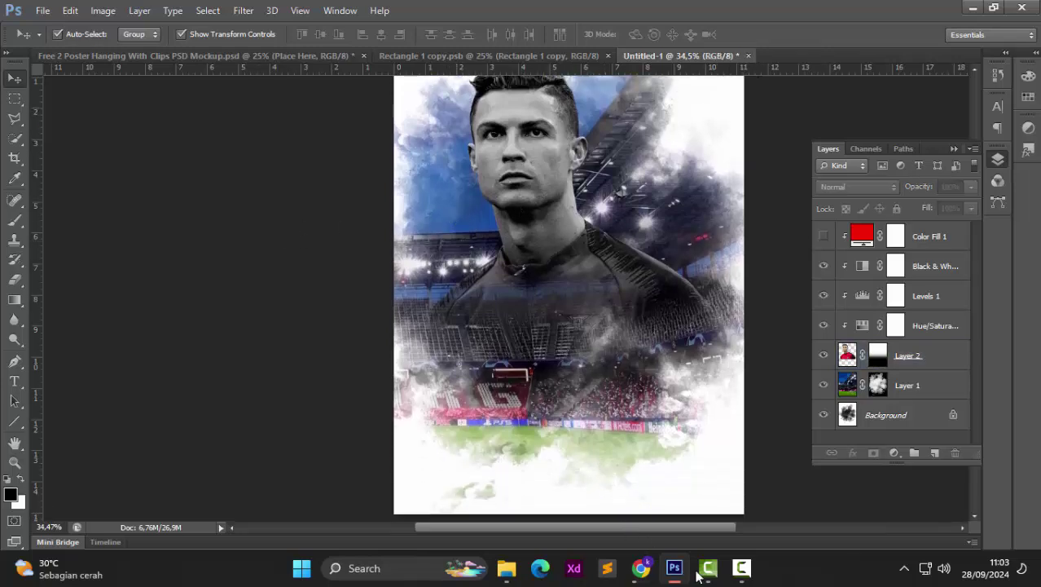
{"action": "left_click", "coordinate": [742, 568]}
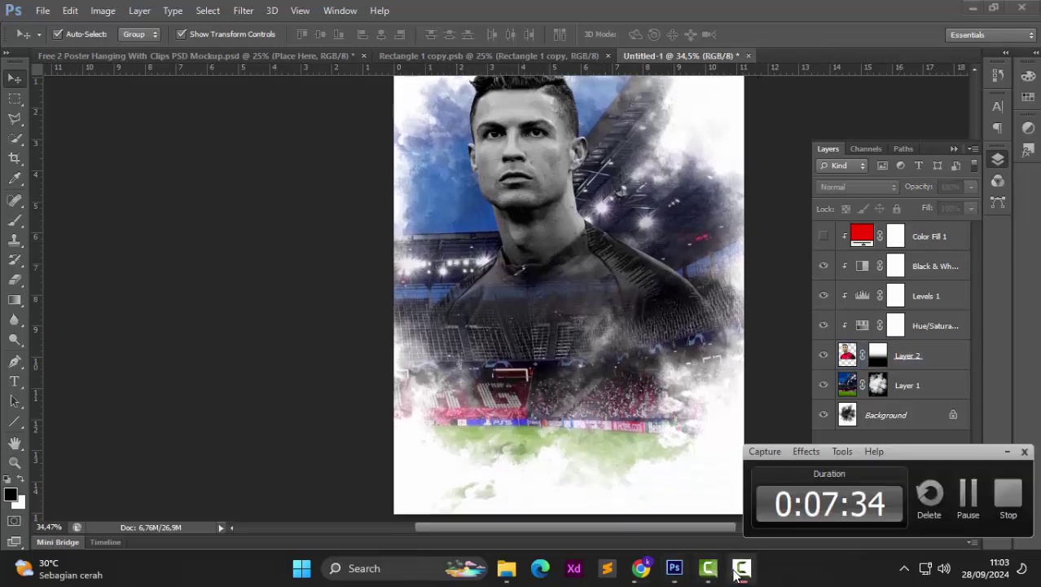
{"action": "left_click", "coordinate": [967, 493]}
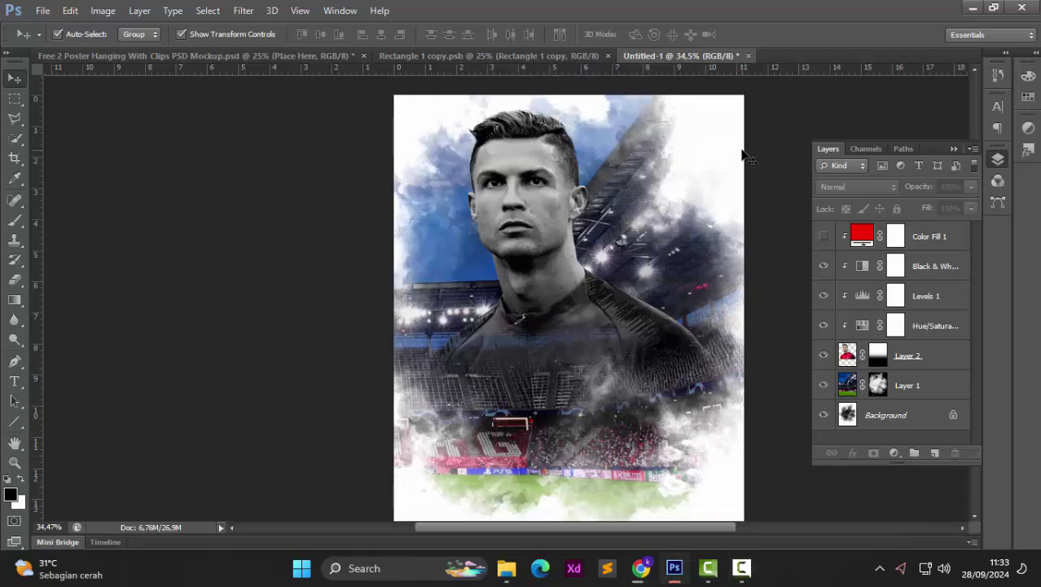
Step: Open the full-body player image "Cristiano Ronaldo - FootyRenders (9)" from the FOOTBALL folder
{"action": "key", "text": "ctrl+o"}
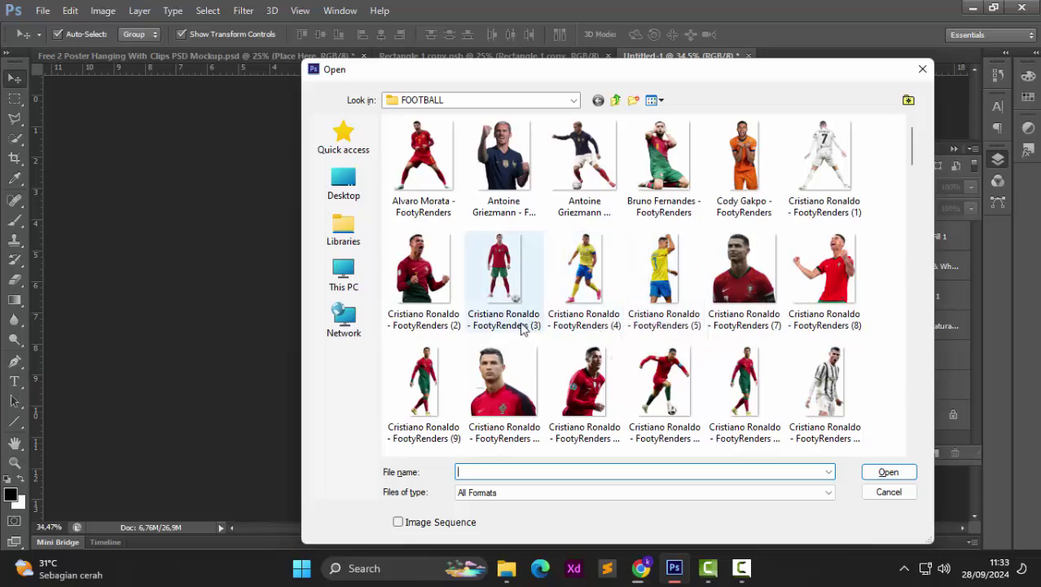
{"action": "scroll", "coordinate": [491, 342], "scroll_direction": "down", "scroll_amount": 3}
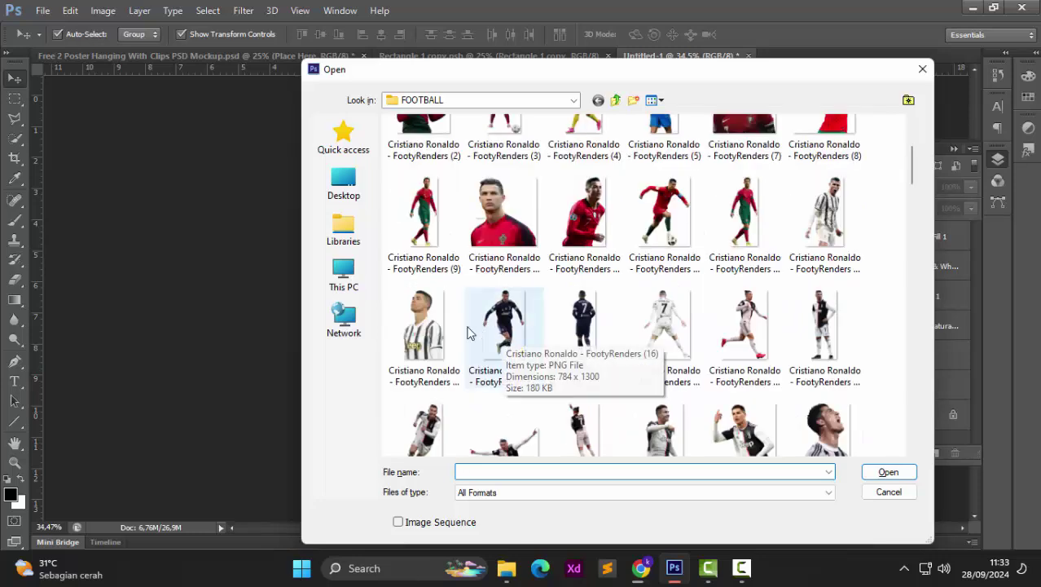
{"action": "scroll", "coordinate": [479, 330], "scroll_direction": "down", "scroll_amount": 2}
{"action": "scroll", "coordinate": [479, 330], "scroll_direction": "down", "scroll_amount": 8}
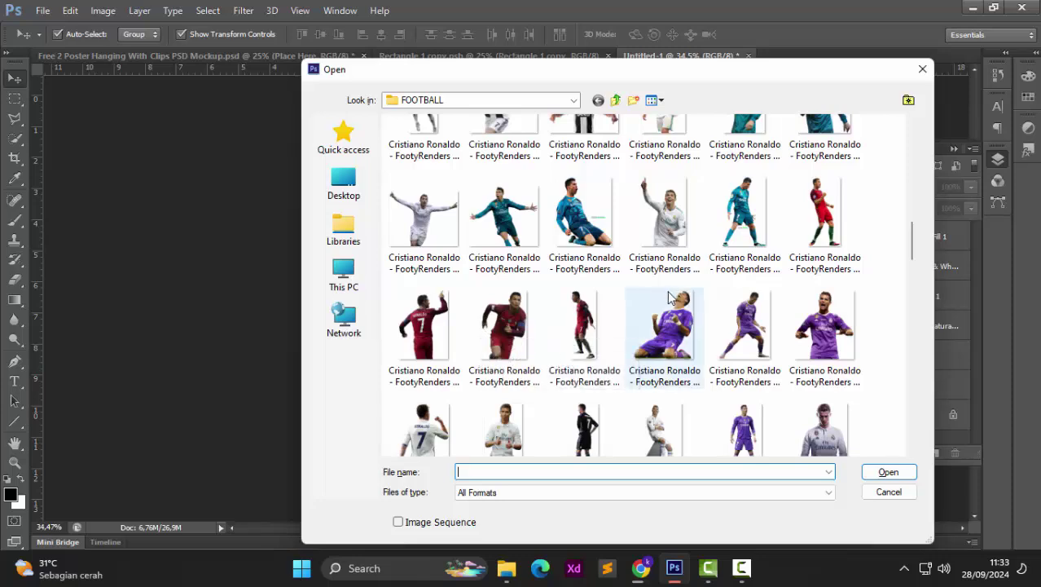
{"action": "scroll", "coordinate": [593, 316], "scroll_direction": "down", "scroll_amount": 2}
{"action": "scroll", "coordinate": [592, 316], "scroll_direction": "up", "scroll_amount": 3}
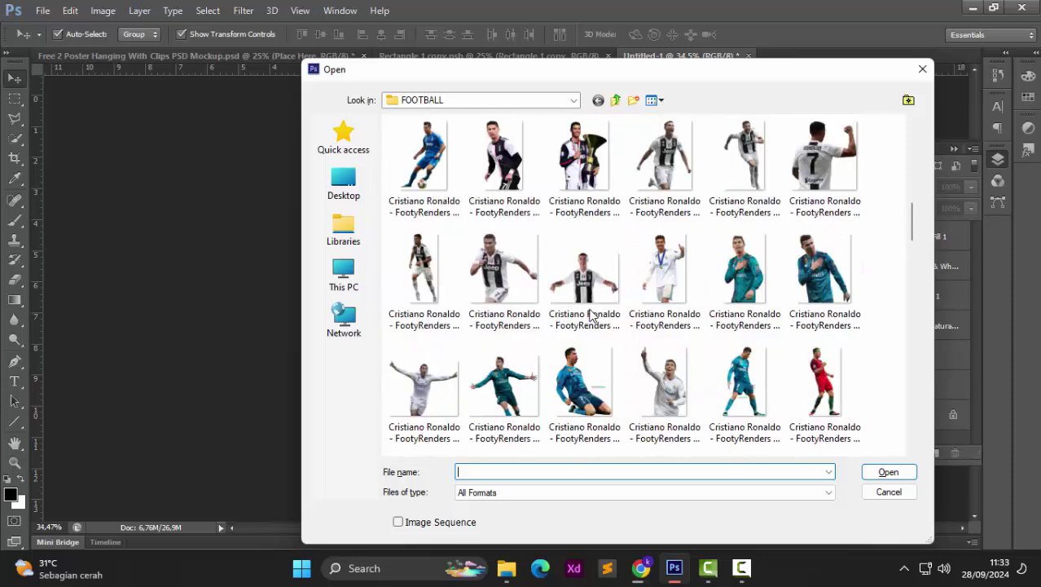
{"action": "scroll", "coordinate": [592, 316], "scroll_direction": "up", "scroll_amount": 3}
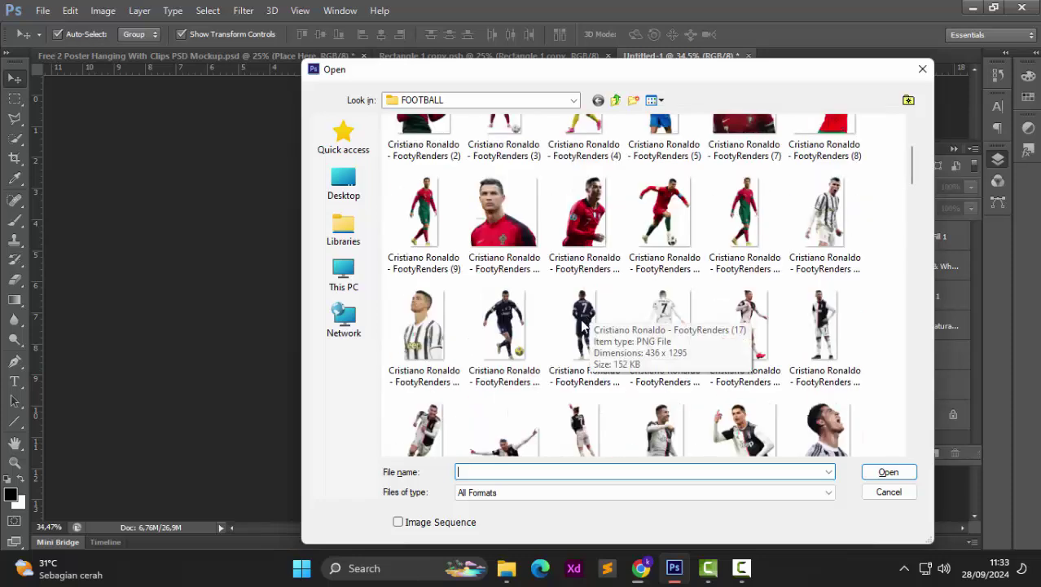
{"action": "scroll", "coordinate": [583, 324], "scroll_direction": "up", "scroll_amount": 2}
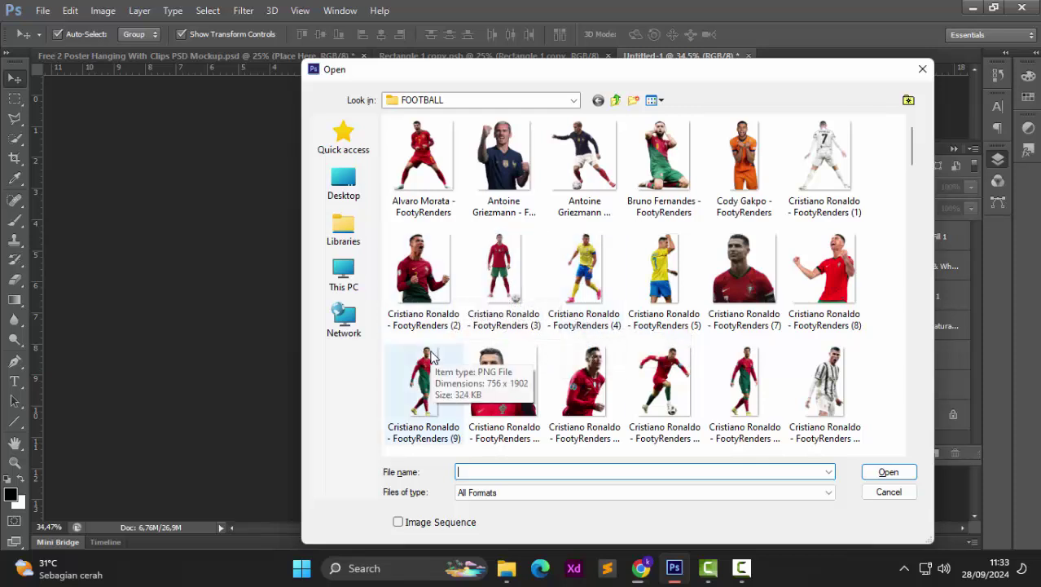
{"action": "double_click", "coordinate": [431, 357]}
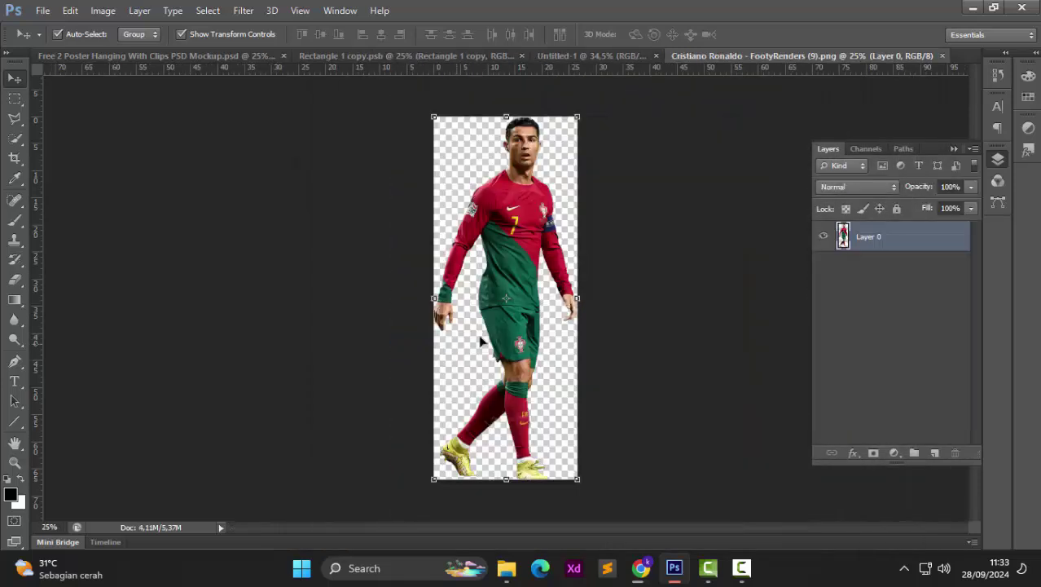
Step: Bring the full-body player image into the poster document as the top layer and release its clipping mask
{"action": "left_click_drag", "start_coordinate": [519, 263], "coordinate": [588, 120]}
{"action": "left_click_drag", "start_coordinate": [563, 332], "coordinate": [568, 315]}
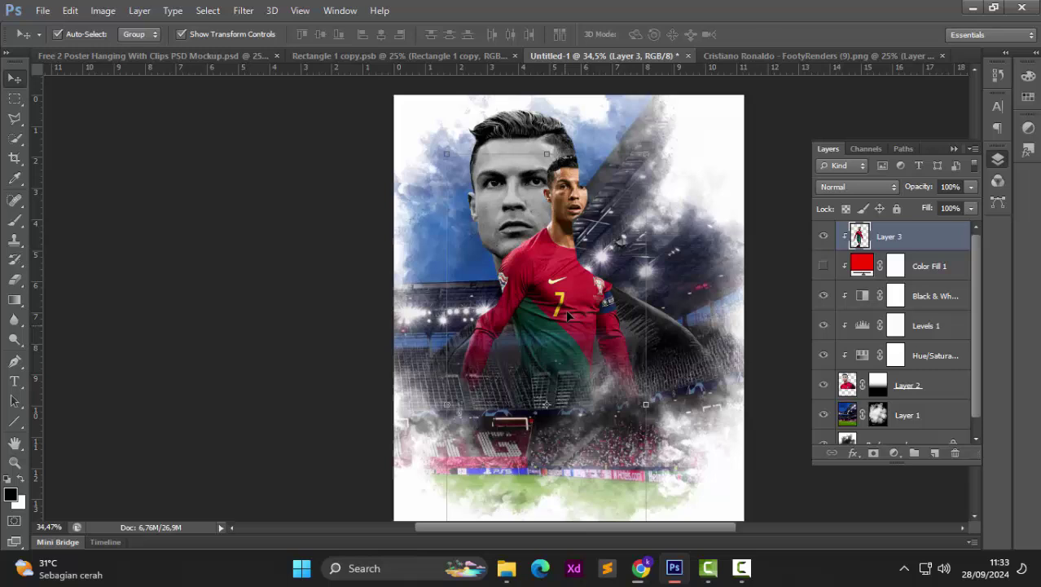
{"action": "left_click", "coordinate": [824, 269]}
{"action": "key", "text": "ctrl+alt+g"}
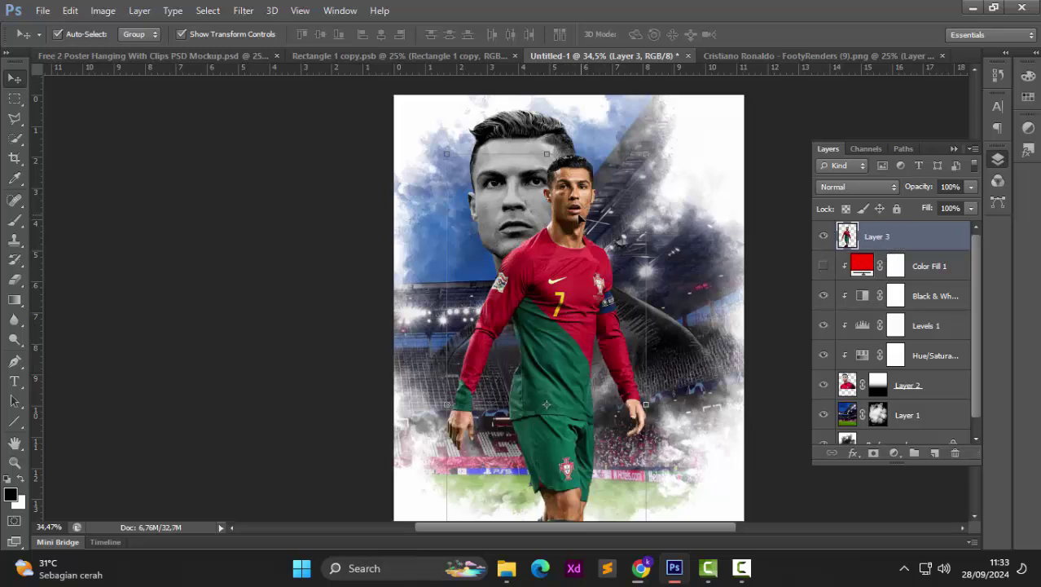
Step: Scale the full-body player to about 60% and place him in front of the large portrait's shoulder, feet near the poster's lower edge
{"action": "scroll", "coordinate": [580, 219], "scroll_direction": "down", "scroll_amount": 2}
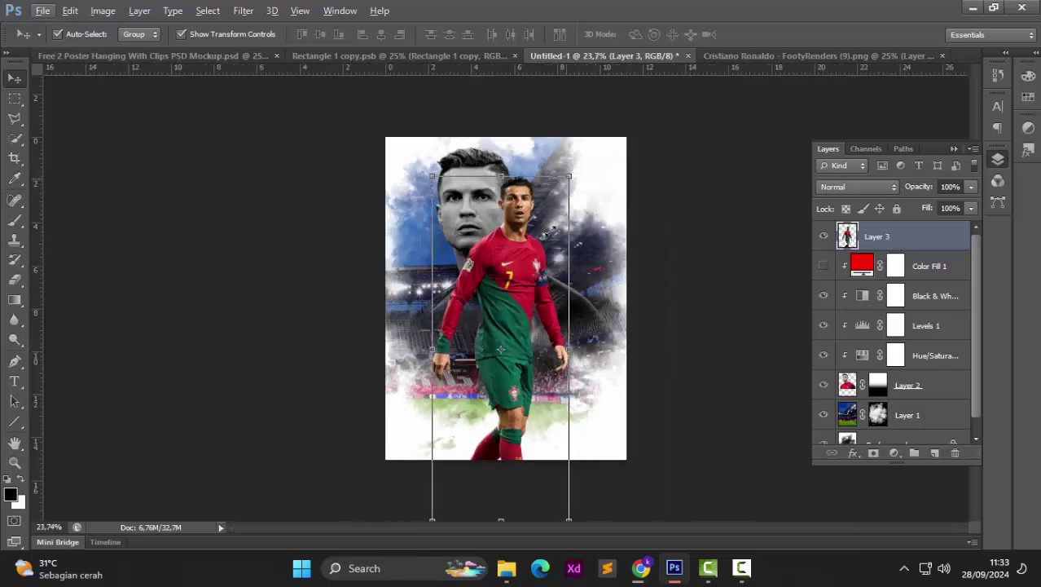
{"action": "left_click_drag", "start_coordinate": [568, 176], "coordinate": [516, 312]}
{"action": "left_click_drag", "start_coordinate": [489, 348], "coordinate": [545, 260]}
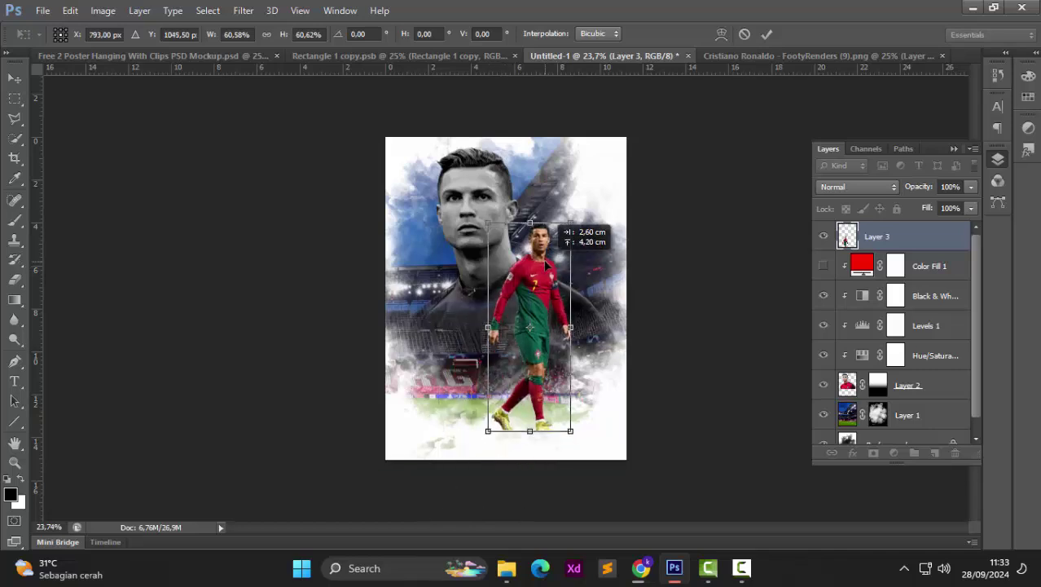
{"action": "scroll", "coordinate": [543, 260], "scroll_direction": "up", "scroll_amount": 1}
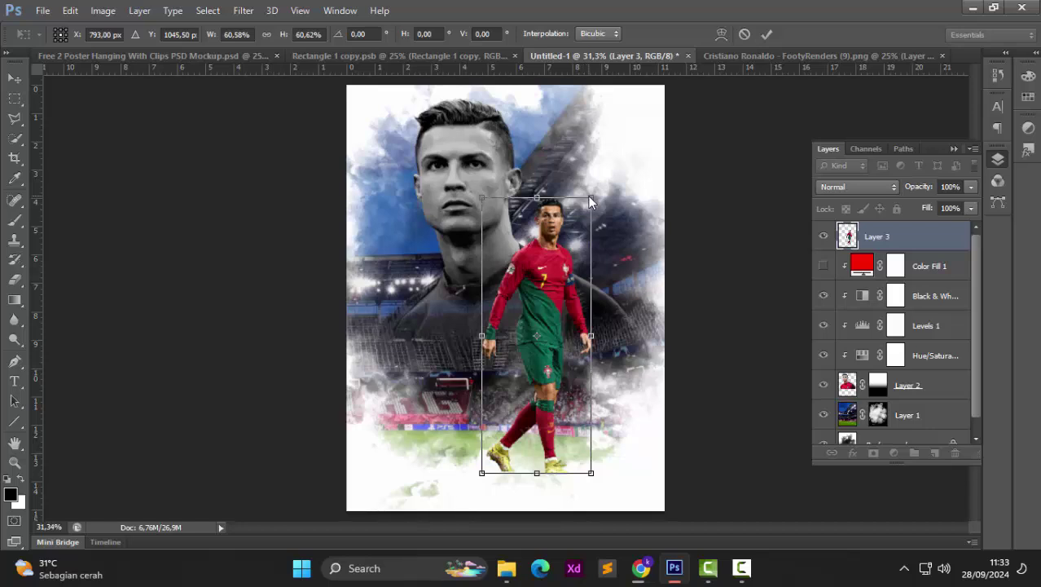
{"action": "left_click_drag", "start_coordinate": [591, 199], "coordinate": [600, 174]}
{"action": "mouse_move", "coordinate": [542, 257]}
{"action": "left_mouse_down"}
{"action": "mouse_move", "coordinate": [530, 268]}
{"action": "mouse_move", "coordinate": [530, 254]}
{"action": "left_mouse_up"}
{"action": "left_click_drag", "start_coordinate": [585, 184], "coordinate": [576, 204]}
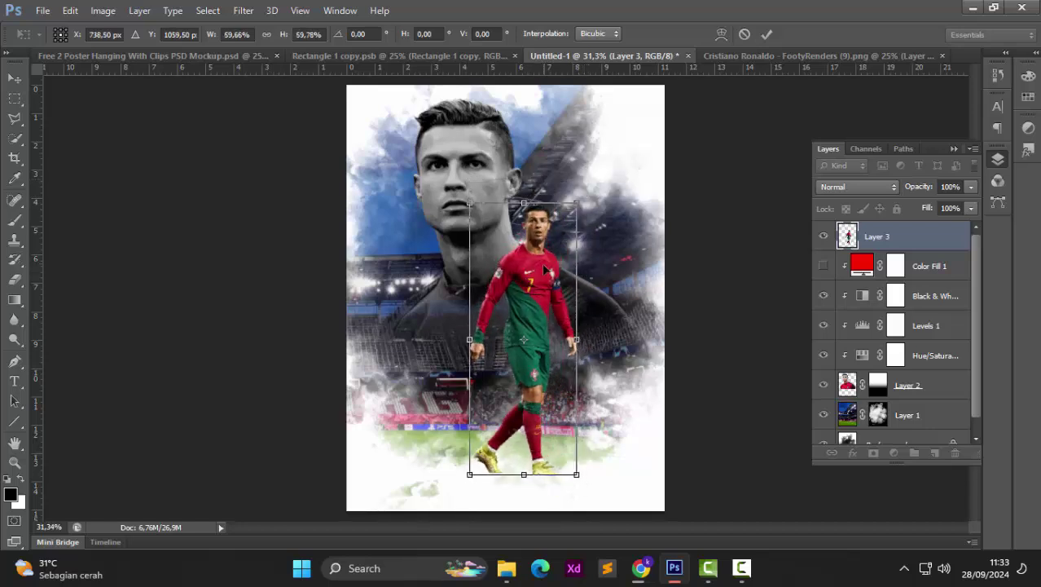
{"action": "mouse_move", "coordinate": [547, 271]}
{"action": "left_mouse_down"}
{"action": "mouse_move", "coordinate": [566, 267]}
{"action": "mouse_move", "coordinate": [556, 273]}
{"action": "left_mouse_up"}
{"action": "key", "text": "Return"}
{"action": "scroll", "coordinate": [557, 273], "scroll_direction": "up", "scroll_amount": 2}
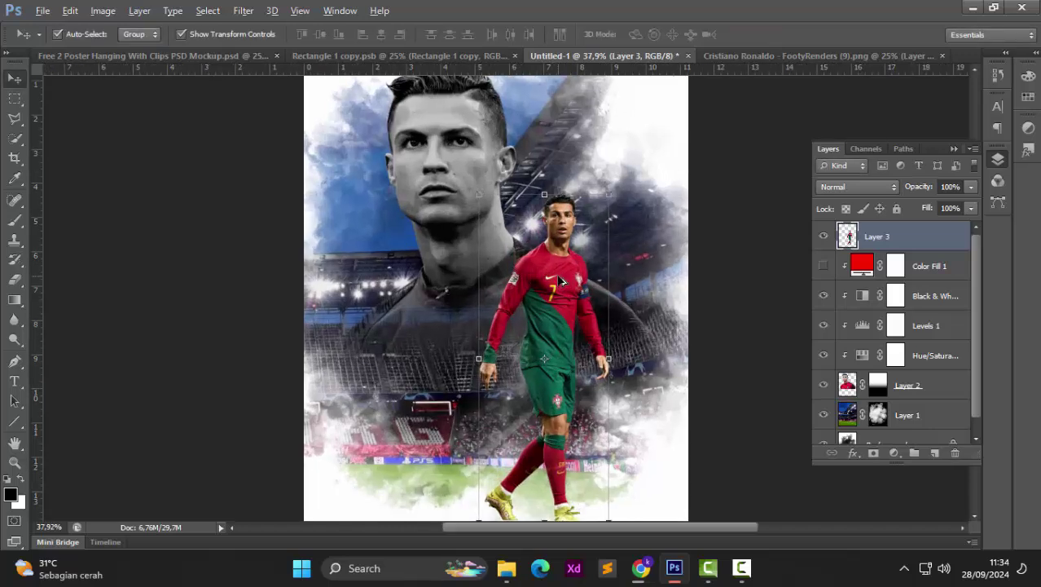
{"action": "scroll", "coordinate": [560, 281], "scroll_direction": "down", "scroll_amount": 2}
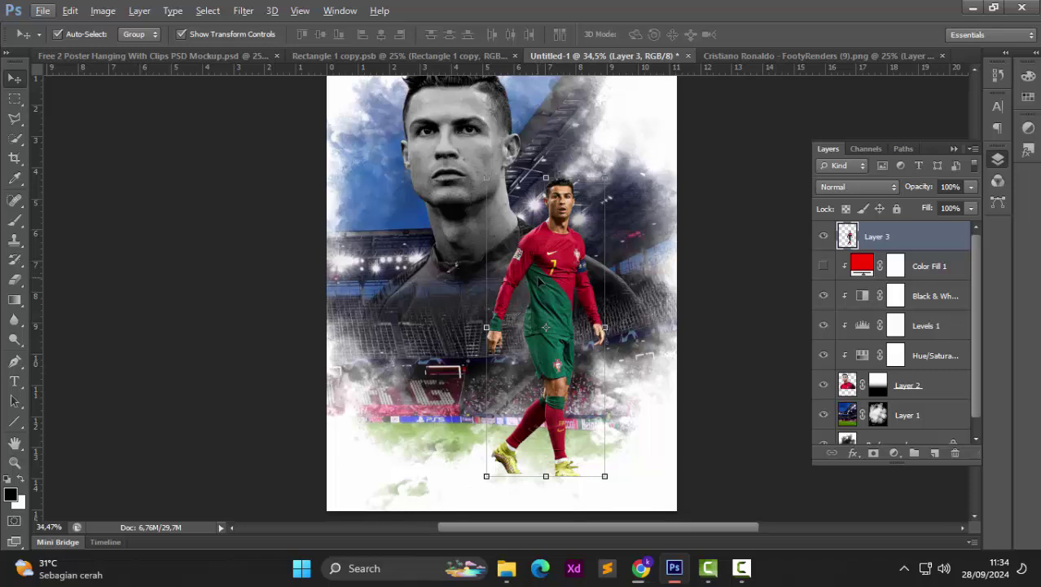
{"action": "left_click", "coordinate": [267, 338]}
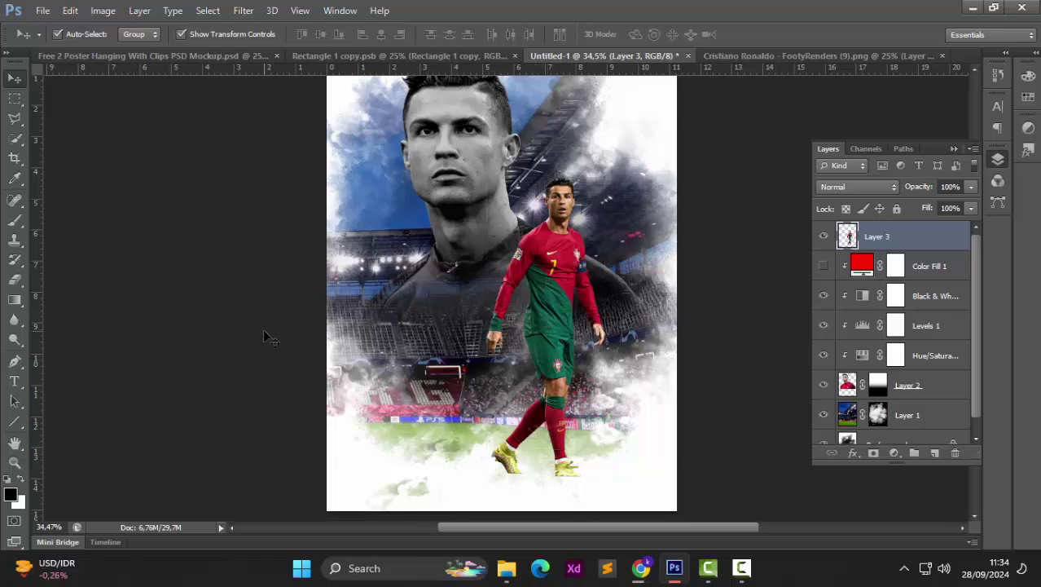
Step: Draw a thin ellipse about 444 by 18 px just below the player's feet and fill it with black
{"action": "left_click", "coordinate": [15, 422]}
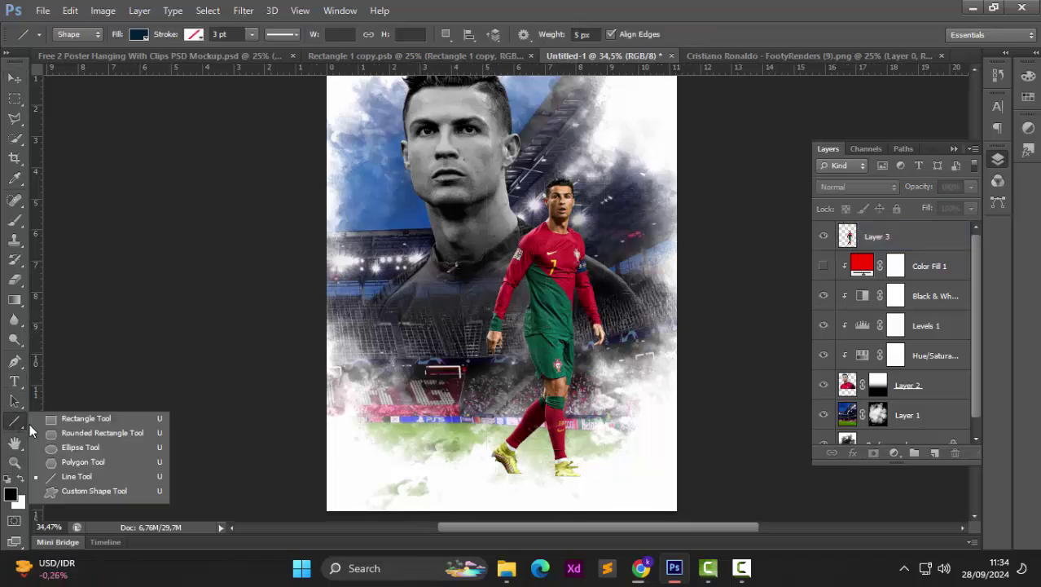
{"action": "left_click", "coordinate": [57, 449]}
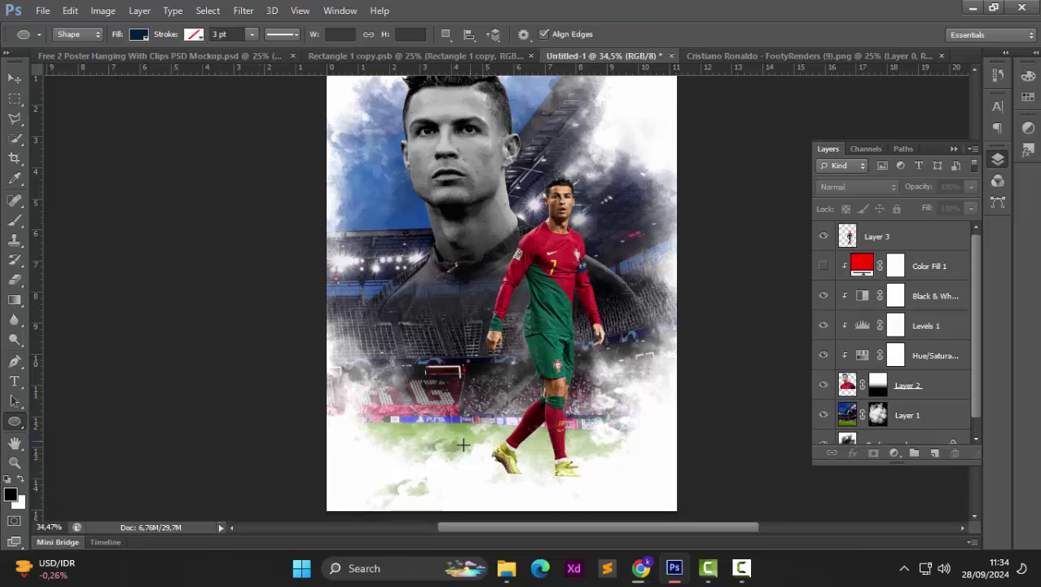
{"action": "left_click_drag", "start_coordinate": [495, 484], "coordinate": [611, 487]}
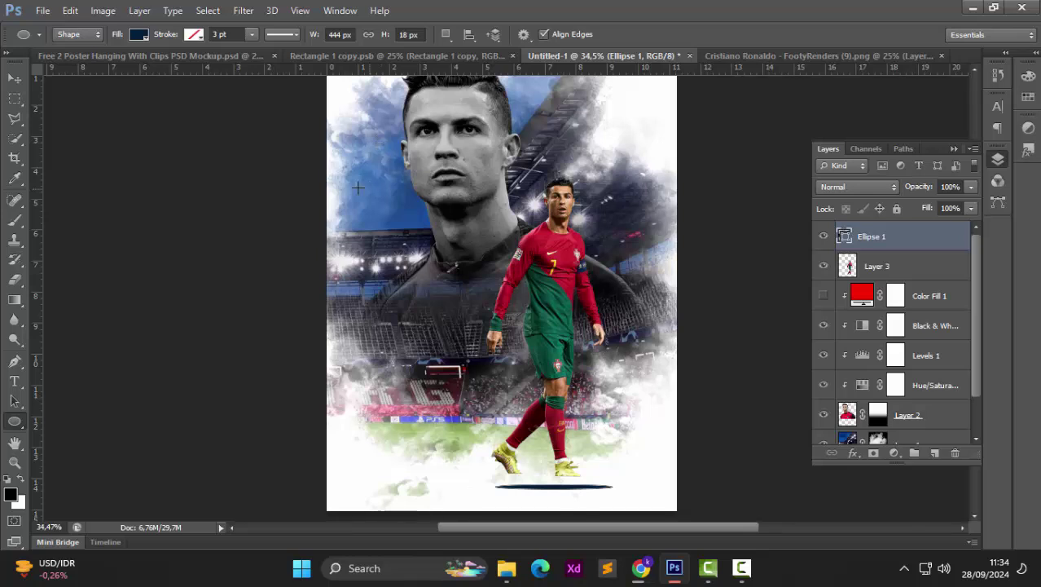
{"action": "left_click", "coordinate": [140, 34]}
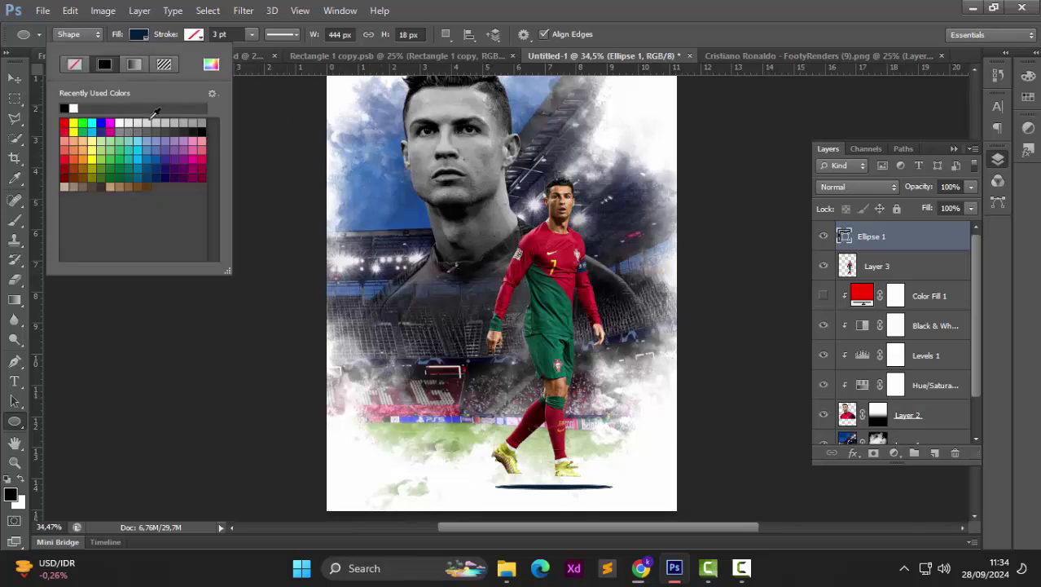
{"action": "left_click", "coordinate": [205, 126]}
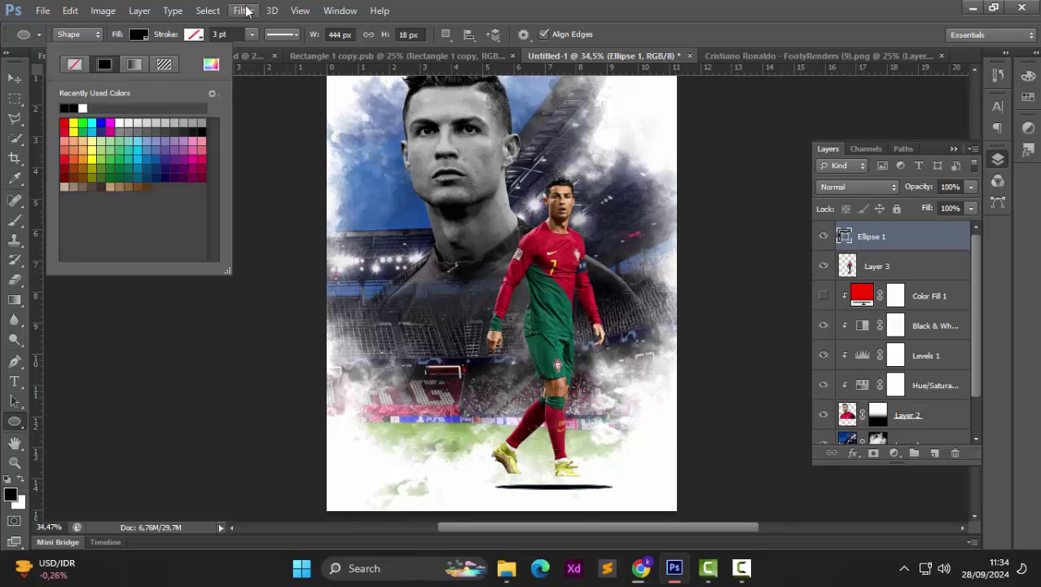
Step: Rasterize the ellipse and soften it with a Gaussian Blur of about 4 pixels
{"action": "left_click", "coordinate": [244, 11]}
{"action": "mouse_move", "coordinate": [300, 169]}
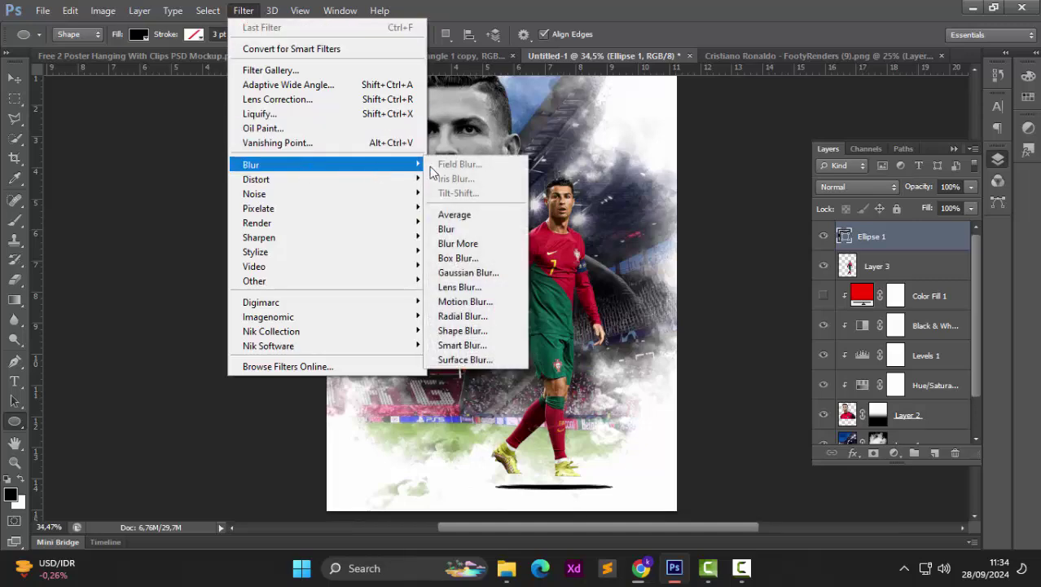
{"action": "left_click", "coordinate": [460, 272]}
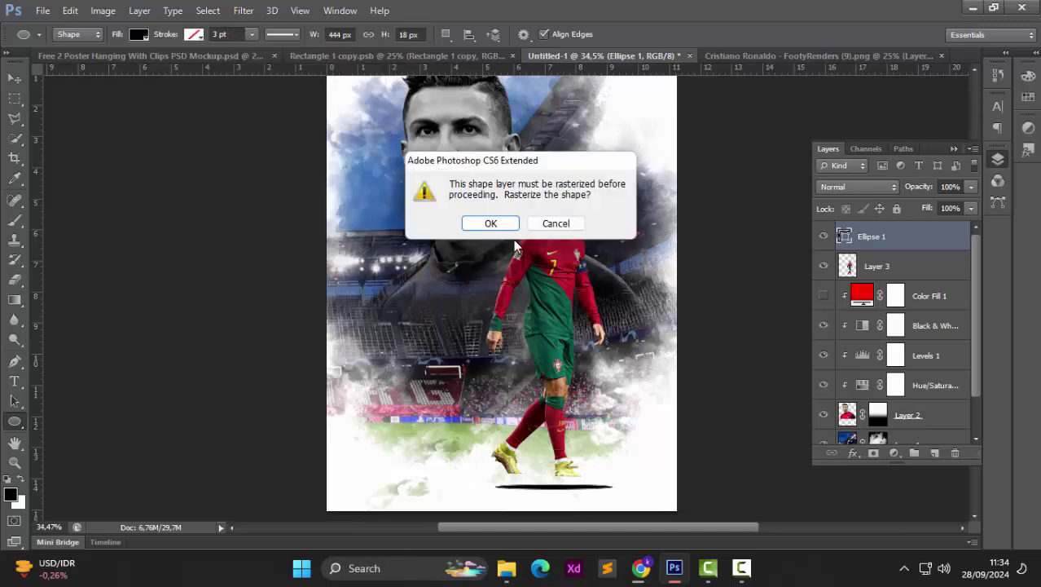
{"action": "left_click", "coordinate": [490, 220]}
{"action": "left_click_drag", "start_coordinate": [725, 312], "coordinate": [699, 322]}
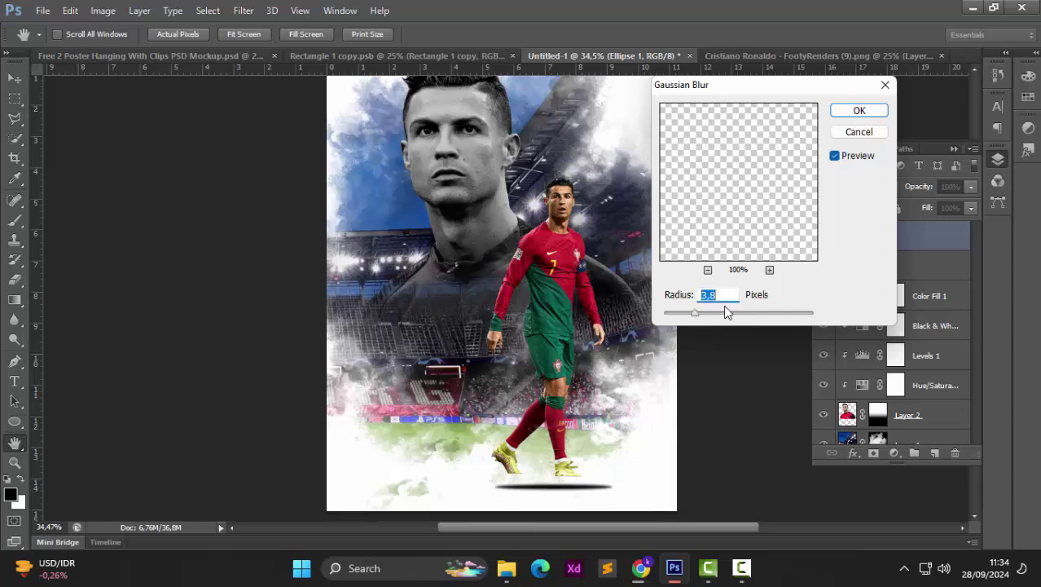
{"action": "left_click", "coordinate": [858, 110]}
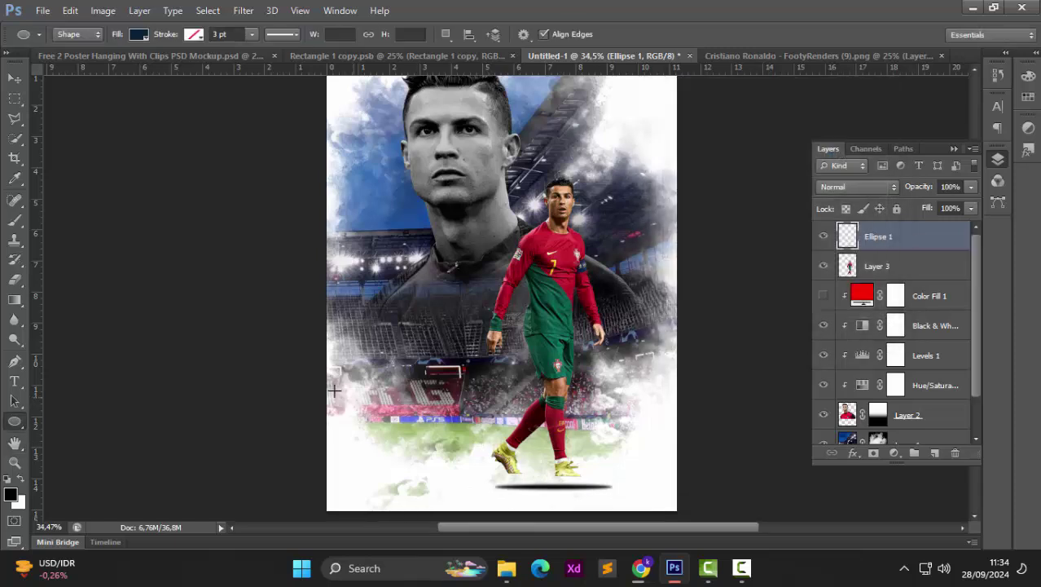
Step: Flatten the blurred ellipse slightly and move it up directly beneath the player's boots
{"action": "key", "text": "c"}
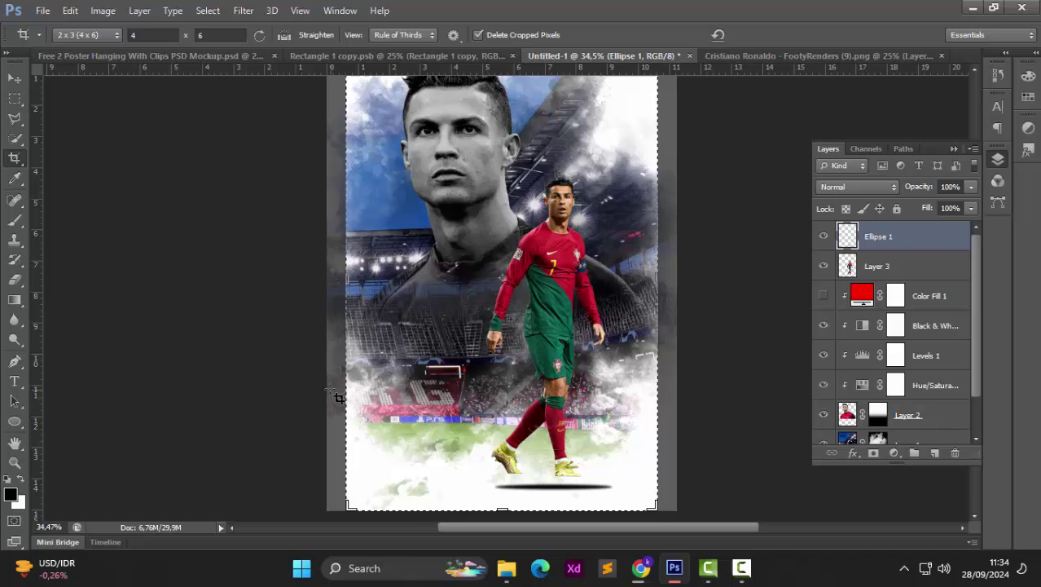
{"action": "left_click", "coordinate": [13, 76]}
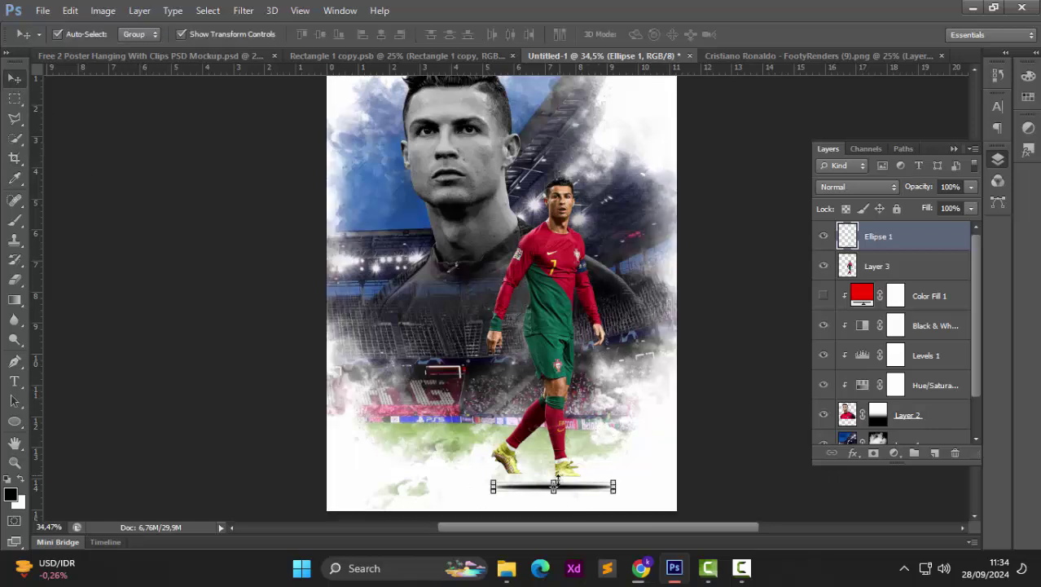
{"action": "left_click_drag", "start_coordinate": [557, 480], "coordinate": [559, 483]}
{"action": "key", "text": "Return"}
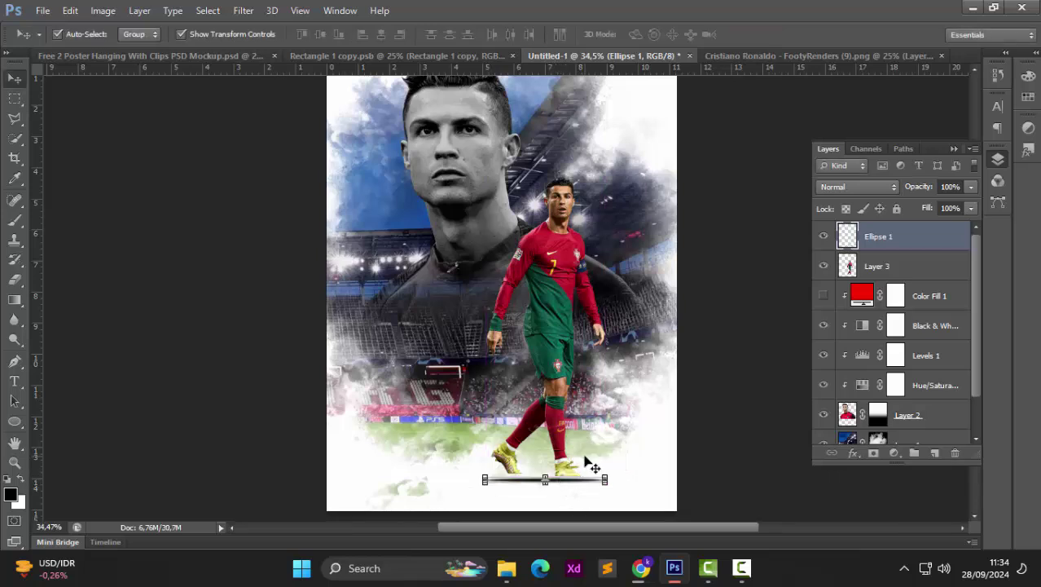
Step: Place the Ellipse 1 layer beneath Layer 3 and nudge it up until the shadow touches the boots
{"action": "left_click_drag", "start_coordinate": [874, 241], "coordinate": [874, 277]}
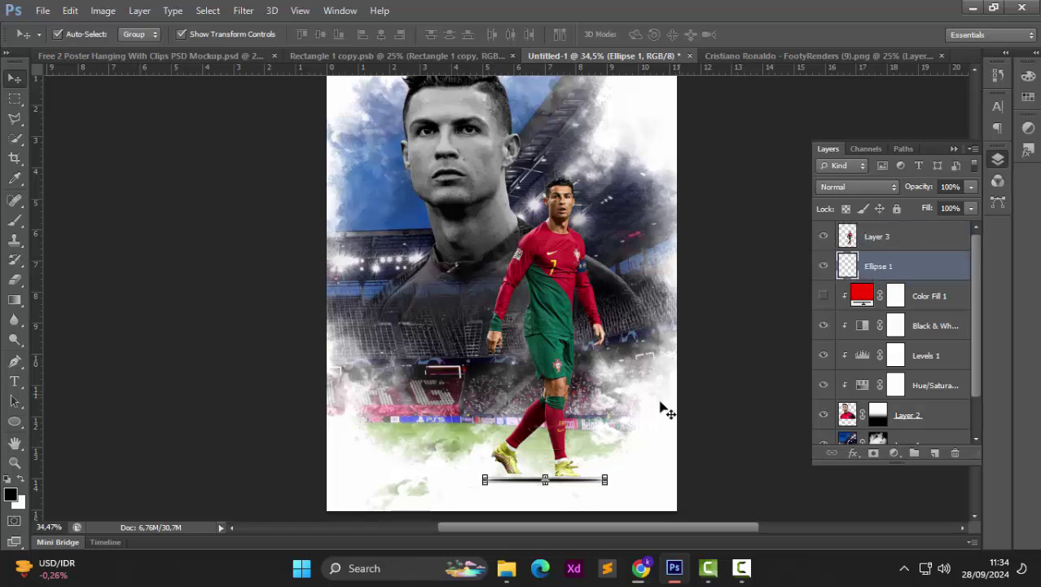
{"action": "key", "text": "Up"}
{"action": "key", "text": "Up"}
{"action": "key", "text": "Up"}
{"action": "key", "text": "Up"}
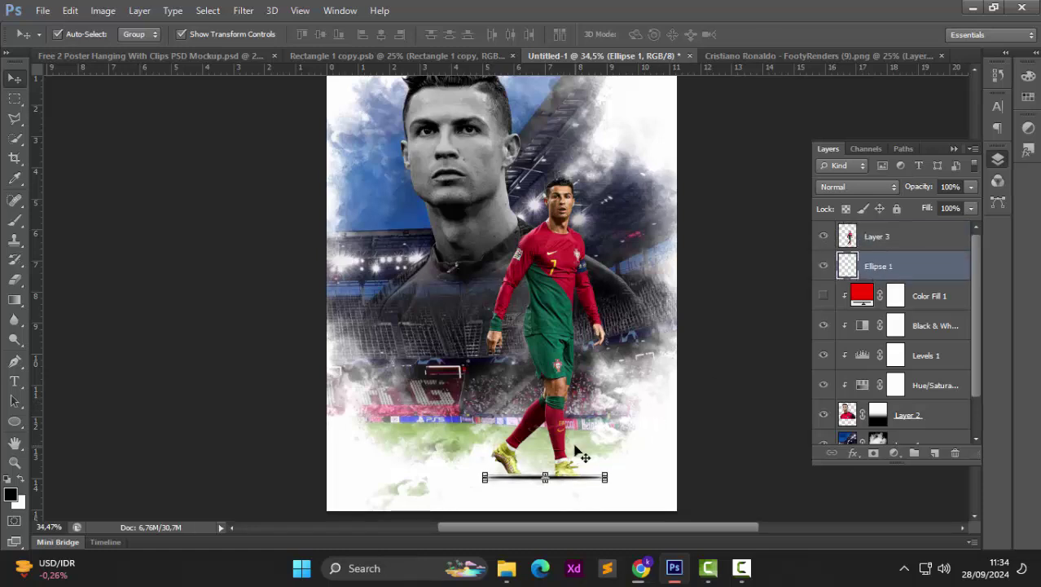
{"action": "left_click", "coordinate": [715, 417]}
{"action": "scroll", "coordinate": [563, 402], "scroll_direction": "down", "scroll_amount": 1}
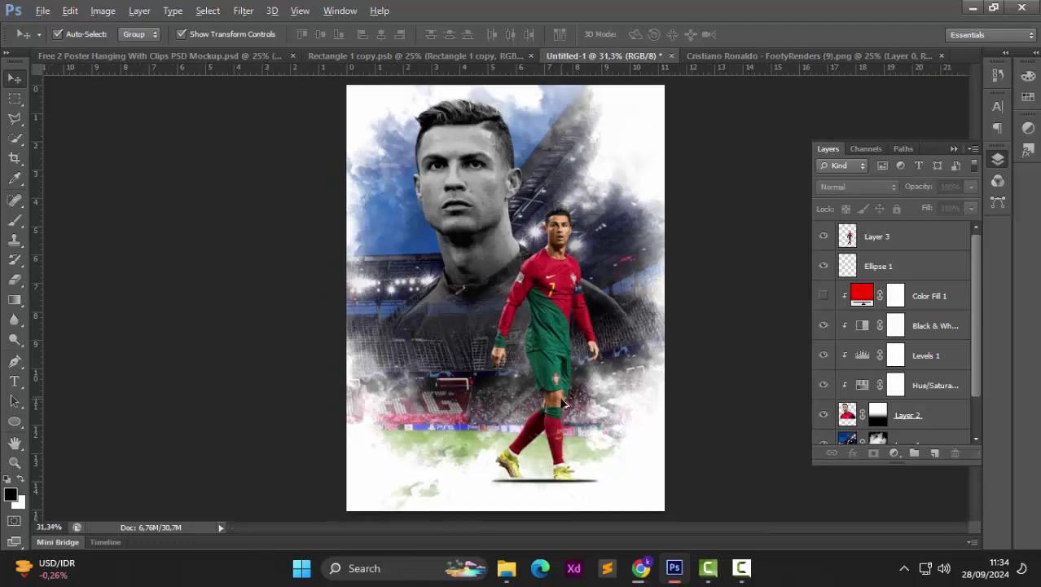
{"action": "scroll", "coordinate": [564, 403], "scroll_direction": "up", "scroll_amount": 2}
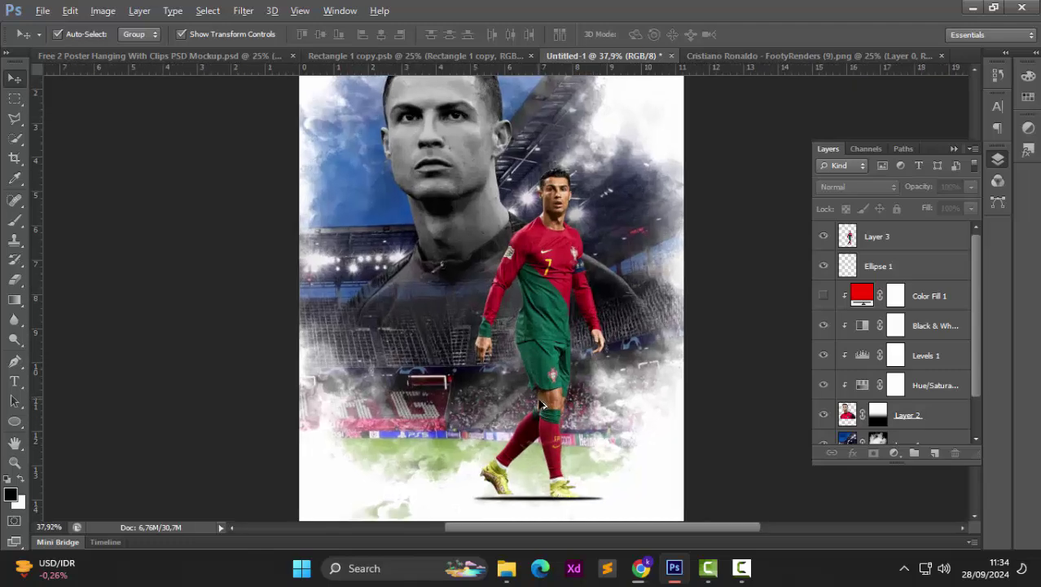
Step: Darken the full-body player on Layer 3 with Levels, setting the black input level to 21
{"action": "left_click", "coordinate": [892, 244]}
{"action": "left_click", "coordinate": [102, 11]}
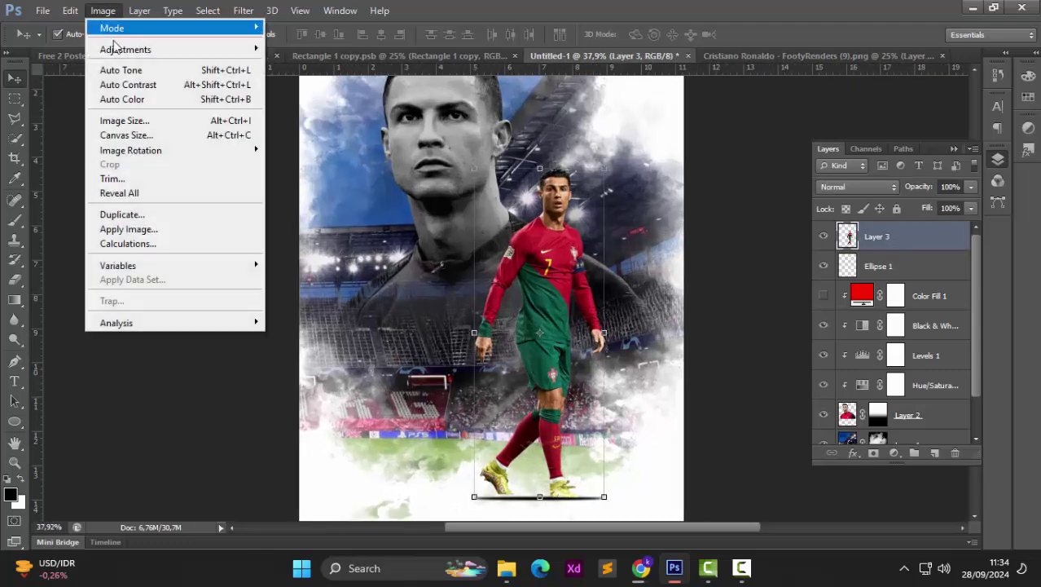
{"action": "mouse_move", "coordinate": [127, 46]}
{"action": "left_click", "coordinate": [326, 66]}
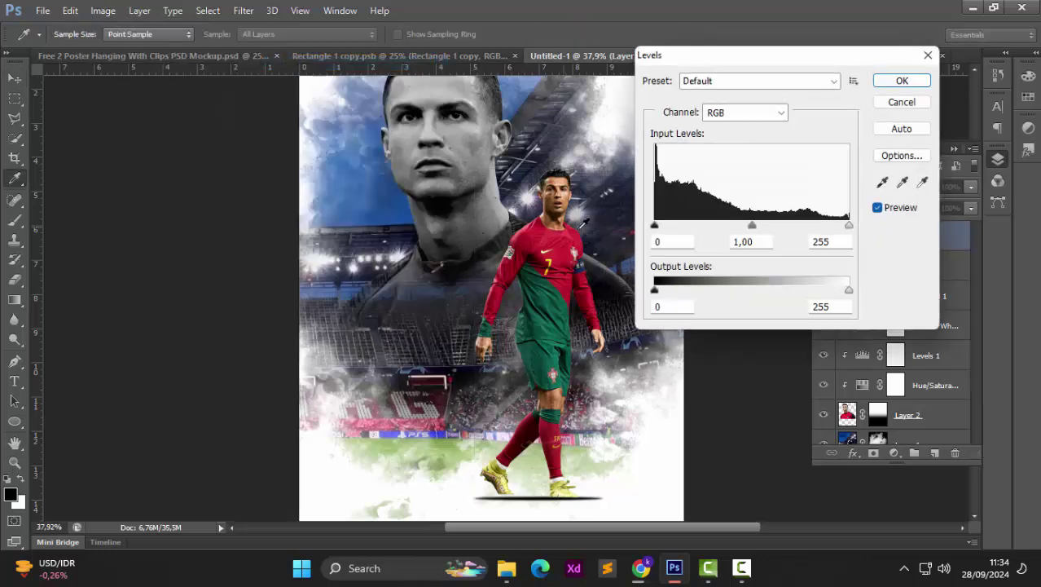
{"action": "left_click_drag", "start_coordinate": [653, 227], "coordinate": [671, 235]}
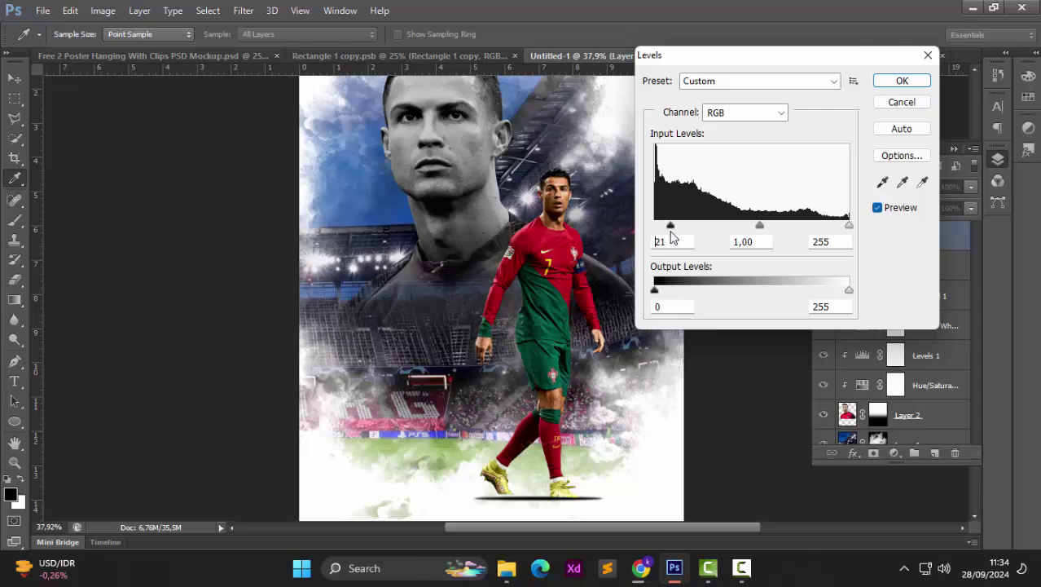
{"action": "left_click", "coordinate": [906, 80]}
{"action": "left_click", "coordinate": [707, 310]}
{"action": "key", "text": "ctrl+0"}
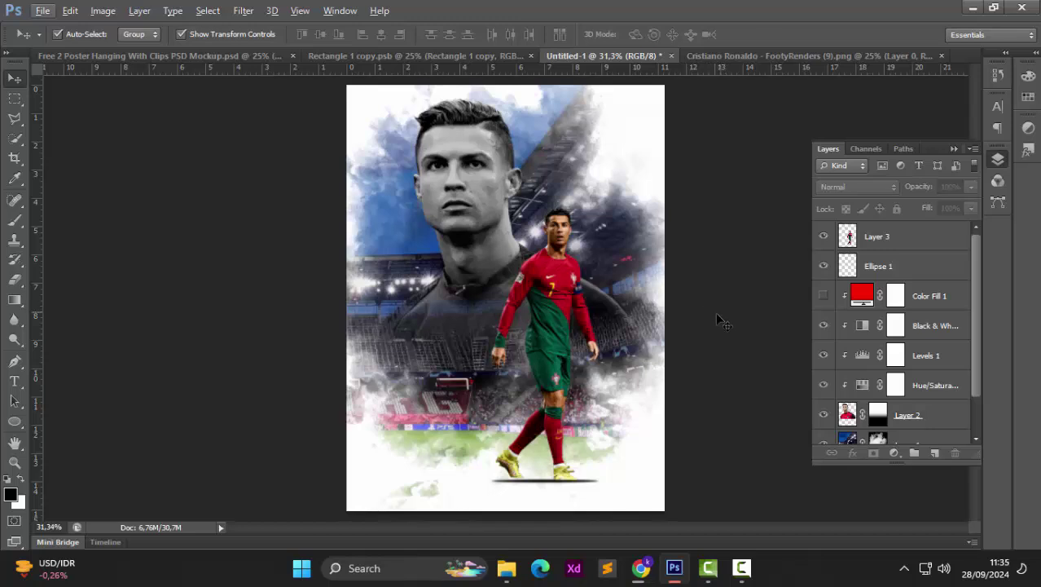
Step: Erase the black-and-white cutout's shoulder to the right of the full-body player on Layer 2, using an eraser size of 400
{"action": "left_click", "coordinate": [15, 279]}
{"action": "left_click", "coordinate": [848, 412]}
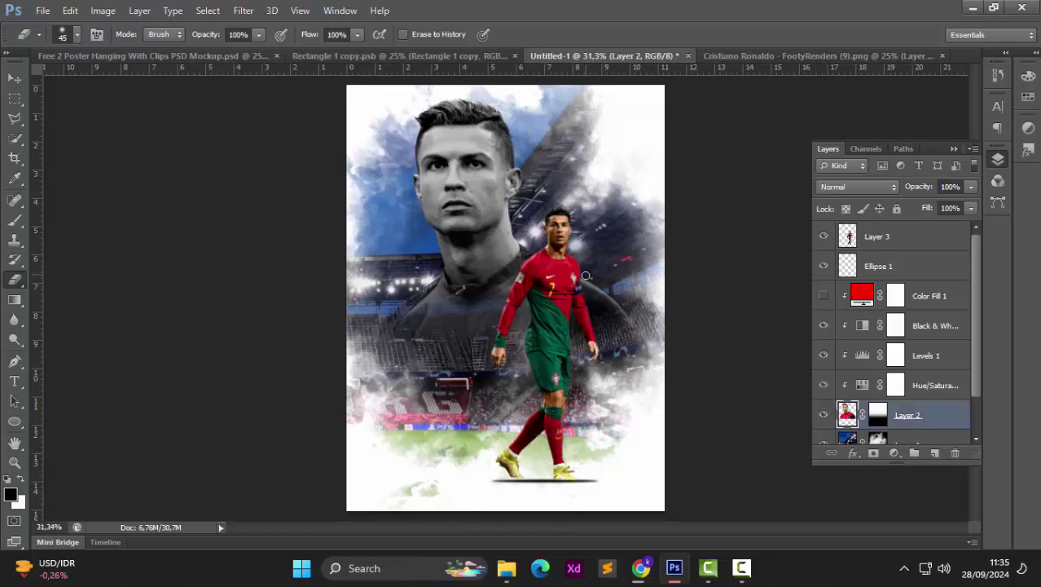
{"action": "key", "text": "bracketright"}
{"action": "key", "text": "bracketright"}
{"action": "key", "text": "bracketright"}
{"action": "key", "text": "bracketright"}
{"action": "key", "text": "bracketright"}
{"action": "key", "text": "bracketright"}
{"action": "key", "text": "bracketright"}
{"action": "key", "text": "bracketright"}
{"action": "key", "text": "bracketright"}
{"action": "key", "text": "bracketright"}
{"action": "key", "text": "bracketright"}
{"action": "key", "text": "bracketright"}
{"action": "key", "text": "bracketright"}
{"action": "key", "text": "bracketright"}
{"action": "key", "text": "bracketright"}
{"action": "key", "text": "bracketright"}
{"action": "key", "text": "bracketright"}
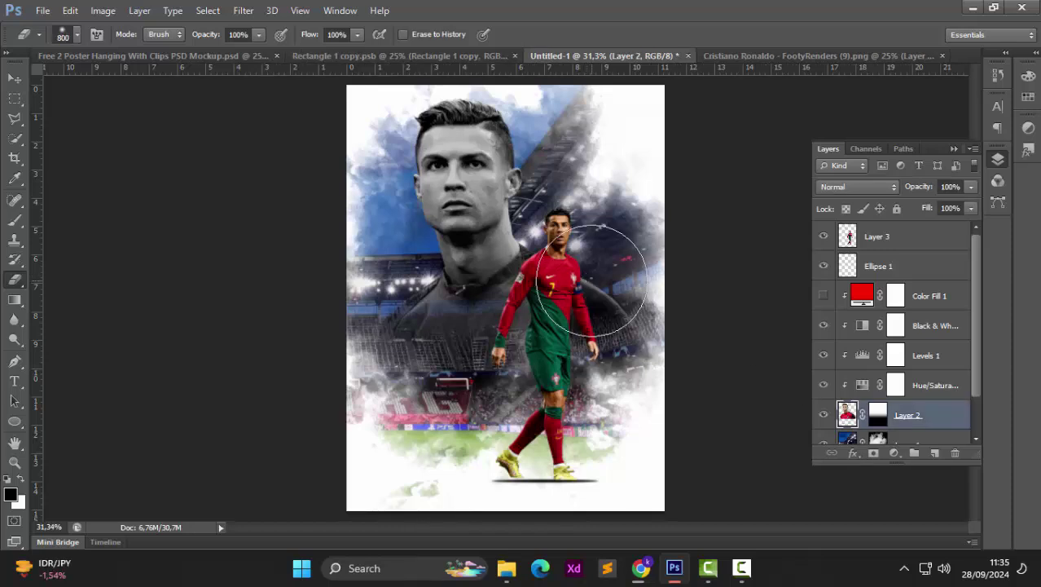
{"action": "key", "text": "bracketleft"}
{"action": "key", "text": "bracketleft"}
{"action": "key", "text": "bracketleft"}
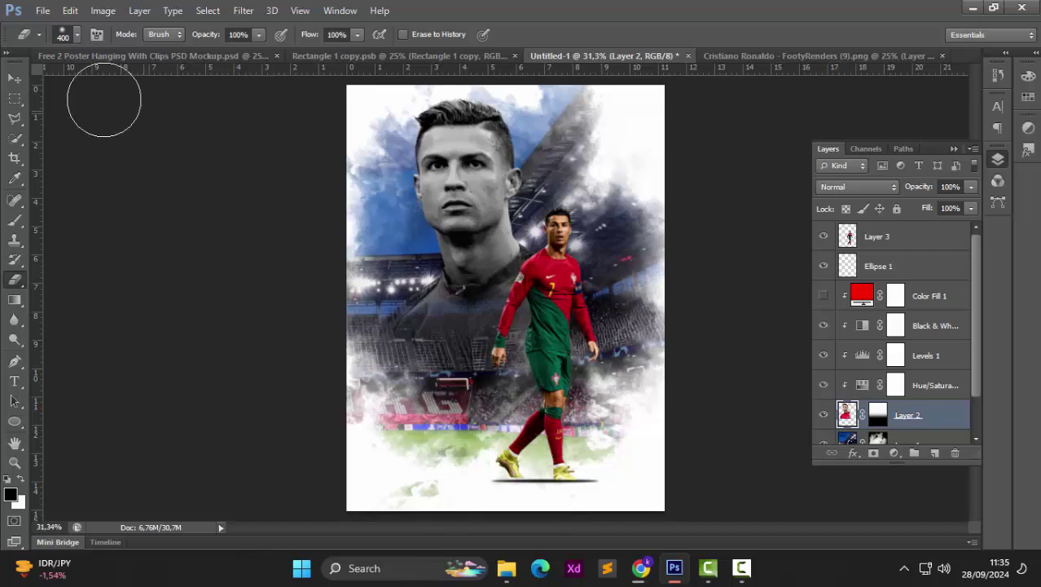
{"action": "left_click", "coordinate": [15, 79]}
{"action": "left_click", "coordinate": [155, 205]}
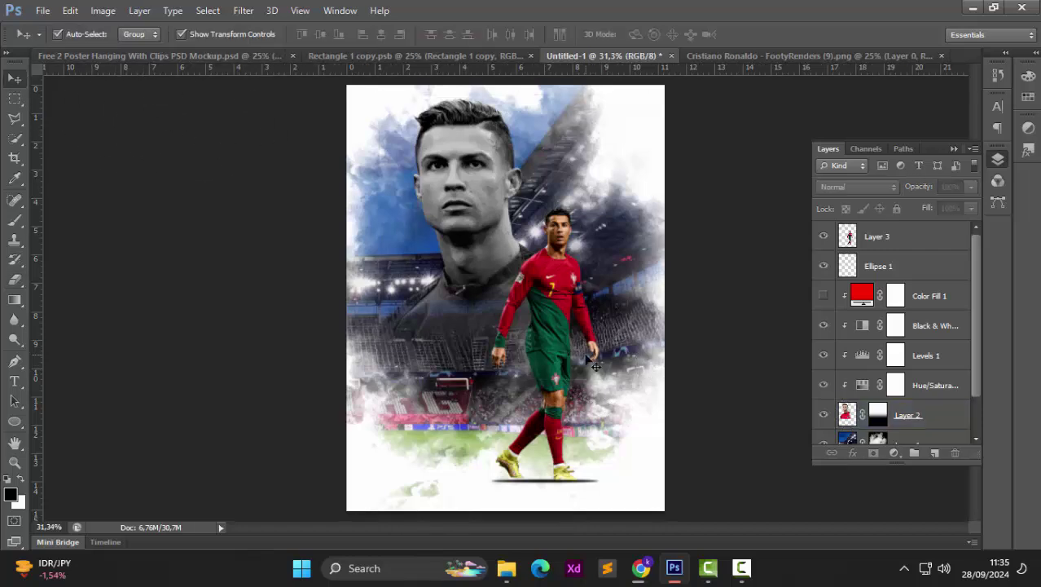
{"action": "scroll", "coordinate": [649, 364], "scroll_direction": "up", "scroll_amount": 1}
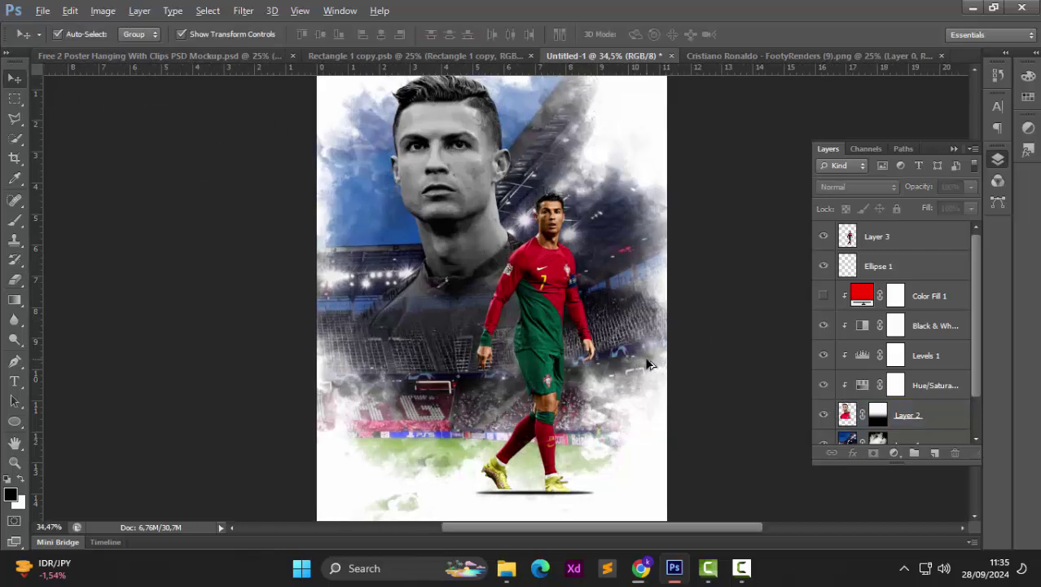
{"action": "scroll", "coordinate": [650, 364], "scroll_direction": "down", "scroll_amount": 1}
{"action": "scroll", "coordinate": [649, 360], "scroll_direction": "up", "scroll_amount": 1}
{"action": "scroll", "coordinate": [620, 371], "scroll_direction": "down", "scroll_amount": 1}
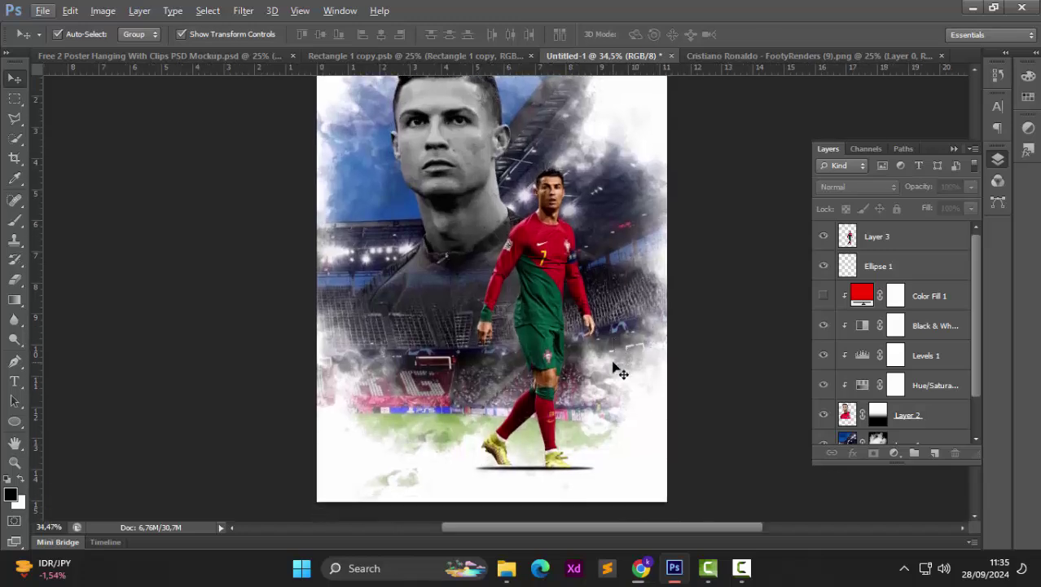
Step: Preview the portrait with the red Color Fill 1 layer visible, and hide that layer again
{"action": "left_click", "coordinate": [824, 297]}
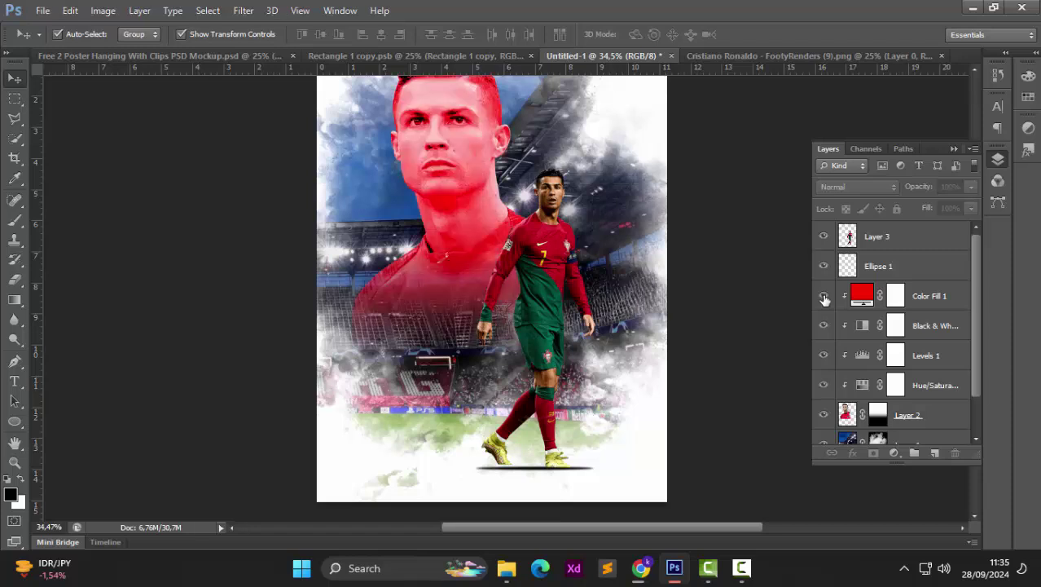
{"action": "left_click", "coordinate": [824, 296]}
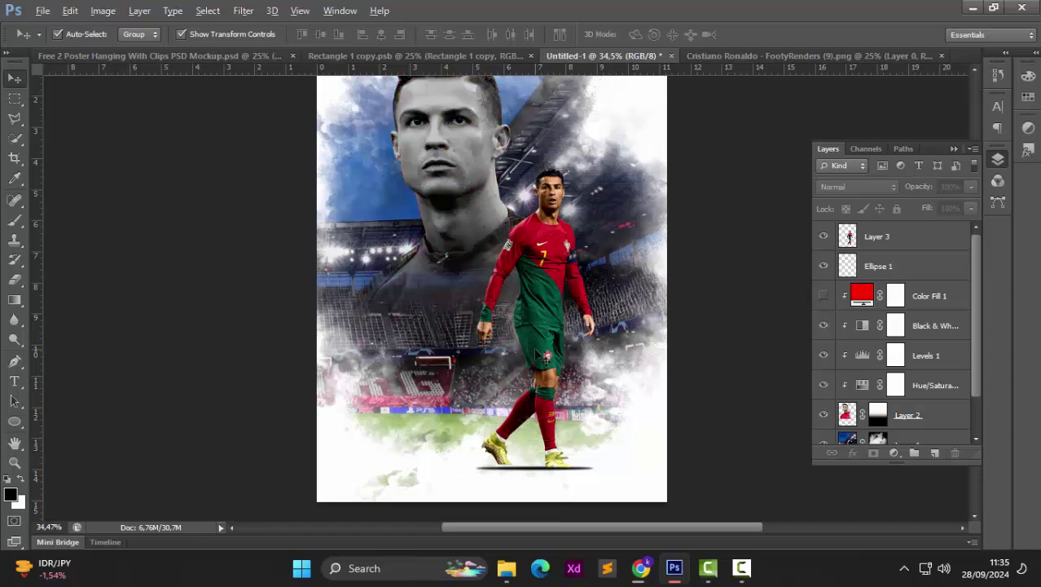
Step: Close the used player render and open Cristiano Ronaldo - FootyRenders (50).png from the FOOTBALL folder
{"action": "scroll", "coordinate": [599, 364], "scroll_direction": "down", "scroll_amount": 1}
{"action": "left_click", "coordinate": [941, 56]}
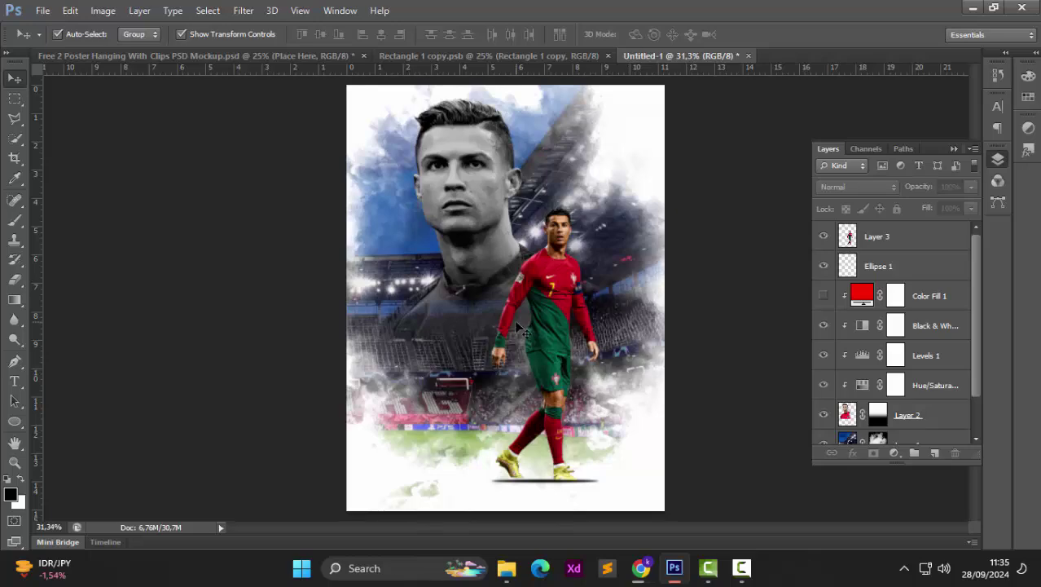
{"action": "key", "text": "ctrl+o"}
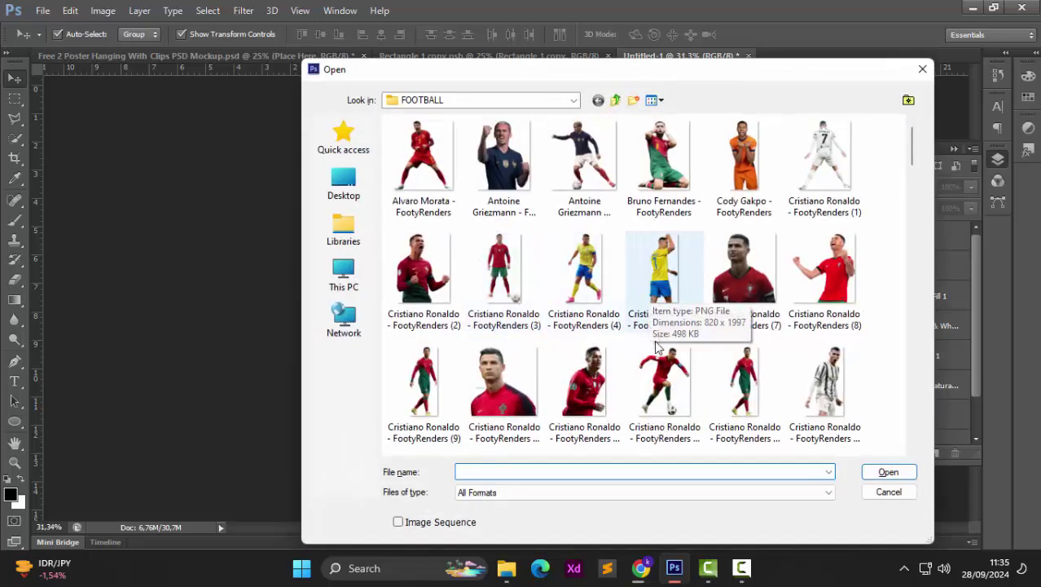
{"action": "scroll", "coordinate": [586, 269], "scroll_direction": "down", "scroll_amount": 2}
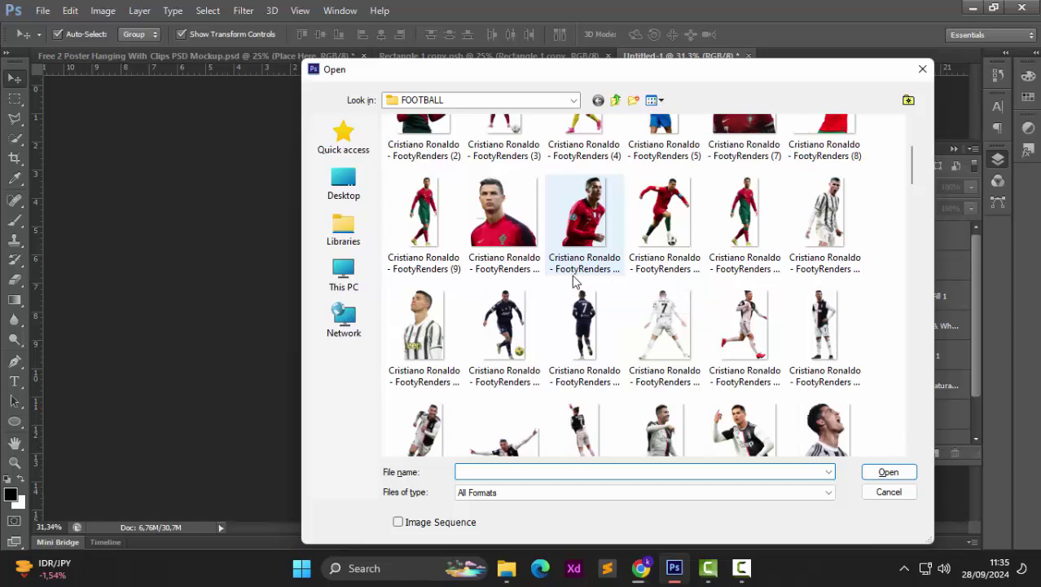
{"action": "scroll", "coordinate": [575, 280], "scroll_direction": "down", "scroll_amount": 5}
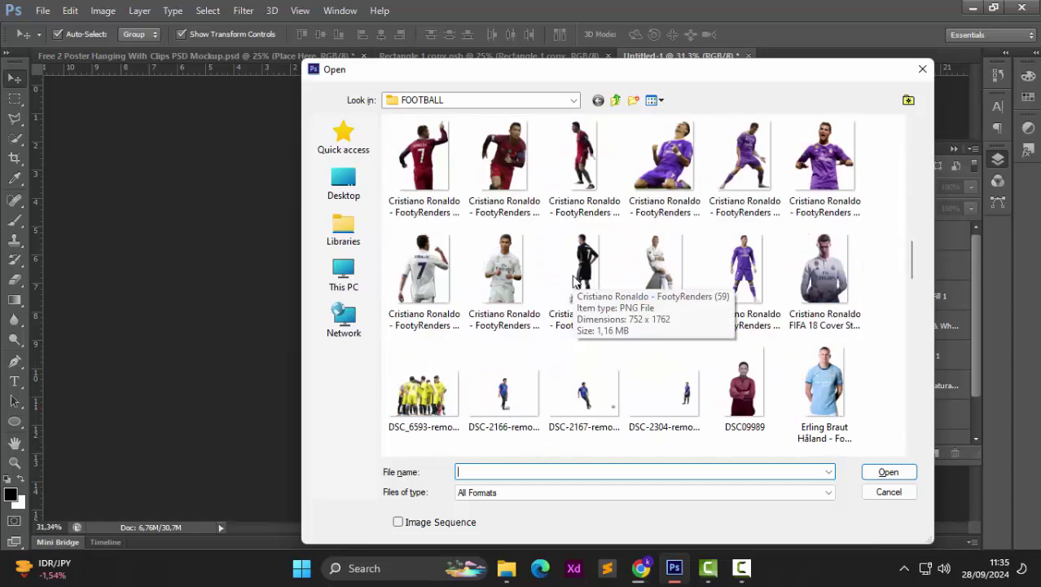
{"action": "scroll", "coordinate": [579, 268], "scroll_direction": "down", "scroll_amount": 15}
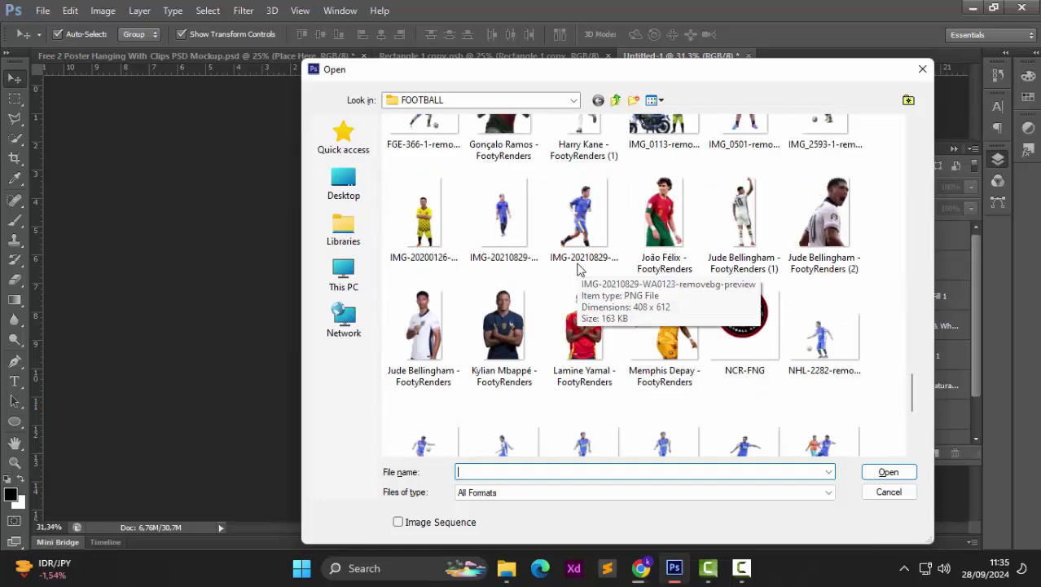
{"action": "scroll", "coordinate": [578, 269], "scroll_direction": "down", "scroll_amount": 3}
{"action": "scroll", "coordinate": [578, 269], "scroll_direction": "up", "scroll_amount": 5}
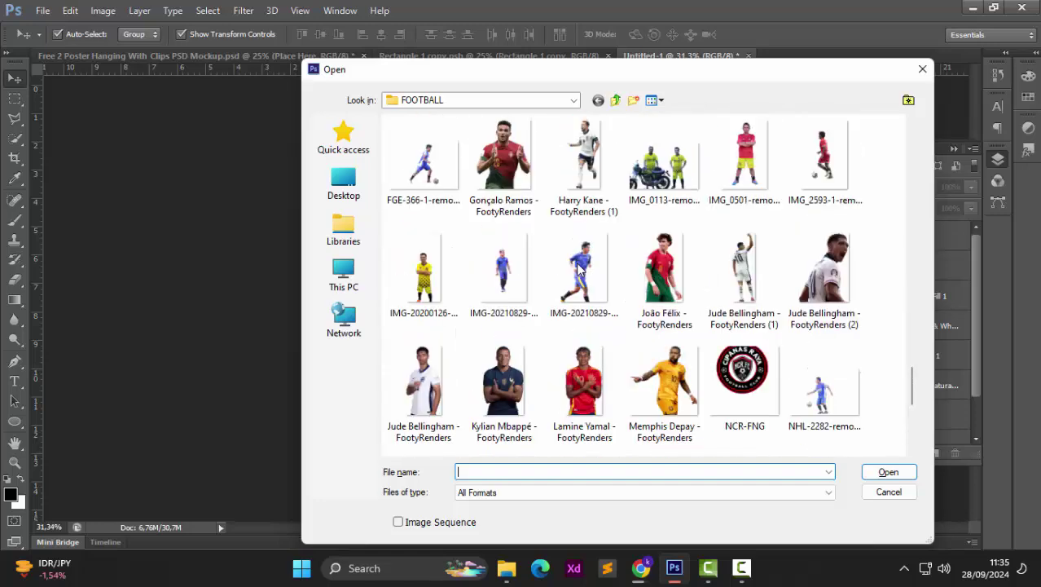
{"action": "scroll", "coordinate": [579, 269], "scroll_direction": "up", "scroll_amount": 8}
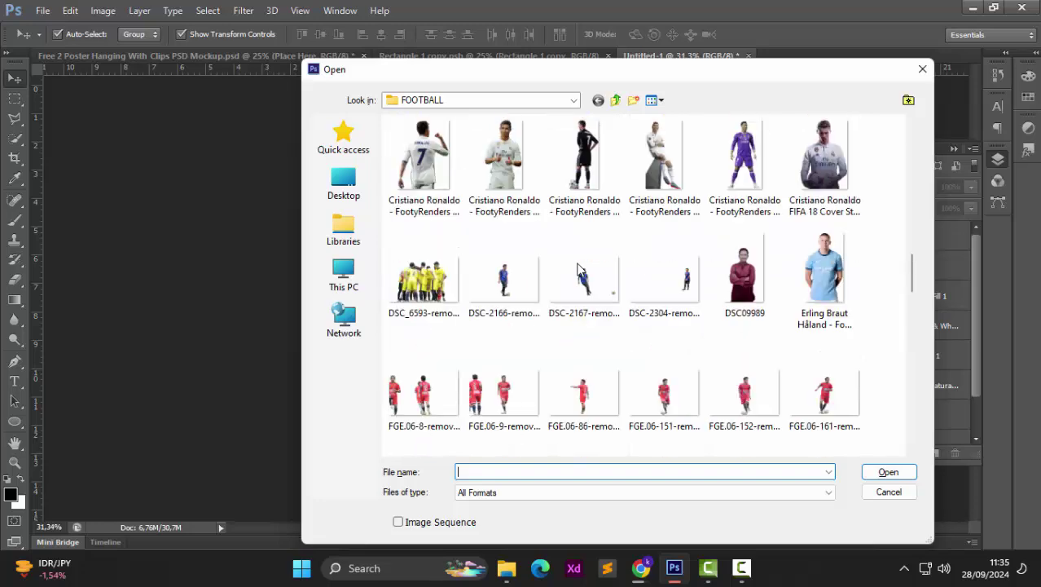
{"action": "scroll", "coordinate": [578, 269], "scroll_direction": "up", "scroll_amount": 3}
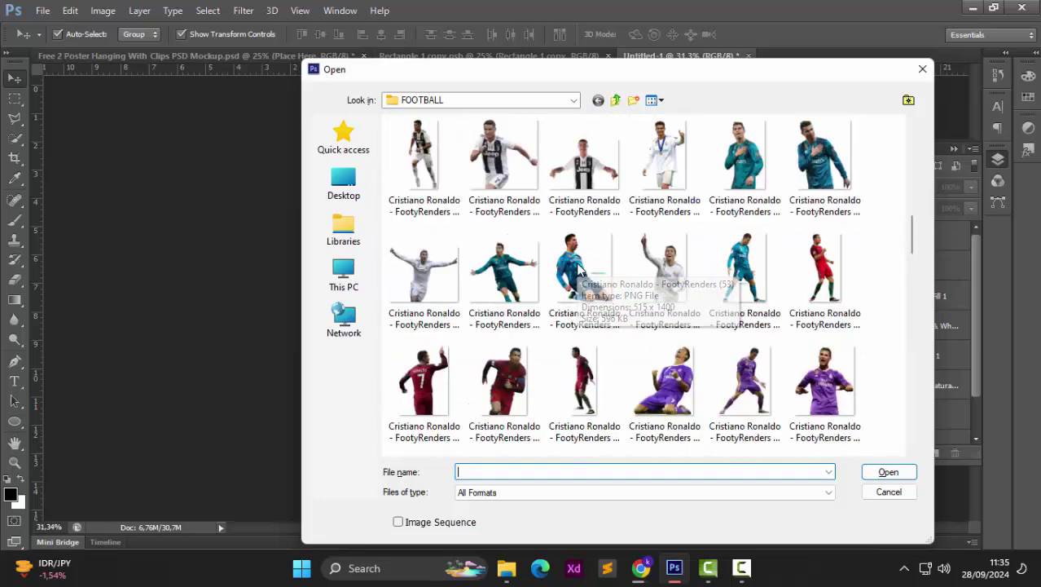
{"action": "scroll", "coordinate": [837, 268], "scroll_direction": "up", "scroll_amount": 2}
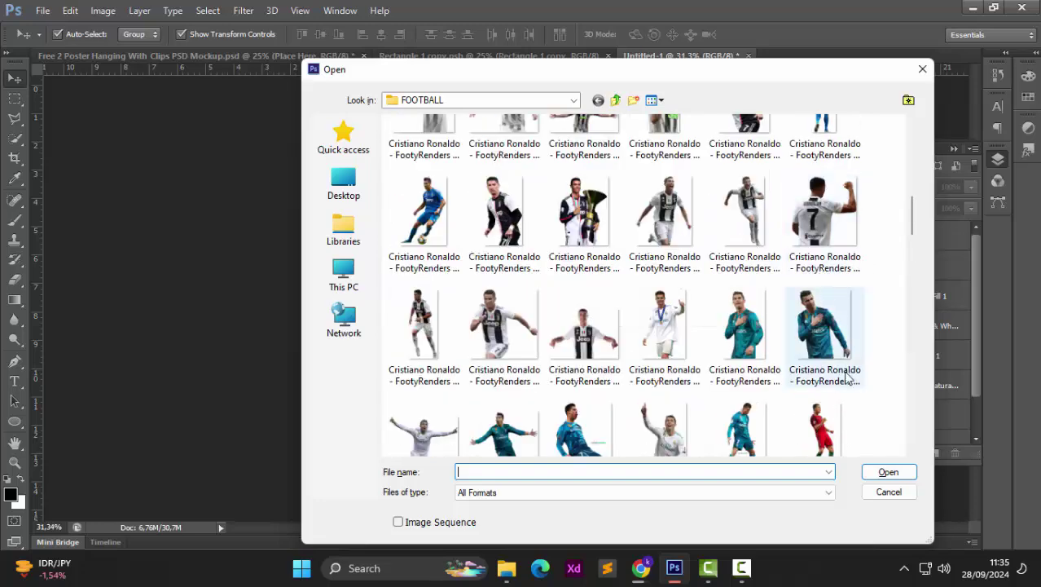
{"action": "double_click", "coordinate": [818, 427]}
Step: Copy the opened player cutout into the Untitled-1 poster as the topmost layer and flip it horizontally
{"action": "left_click_drag", "start_coordinate": [517, 282], "coordinate": [529, 249]}
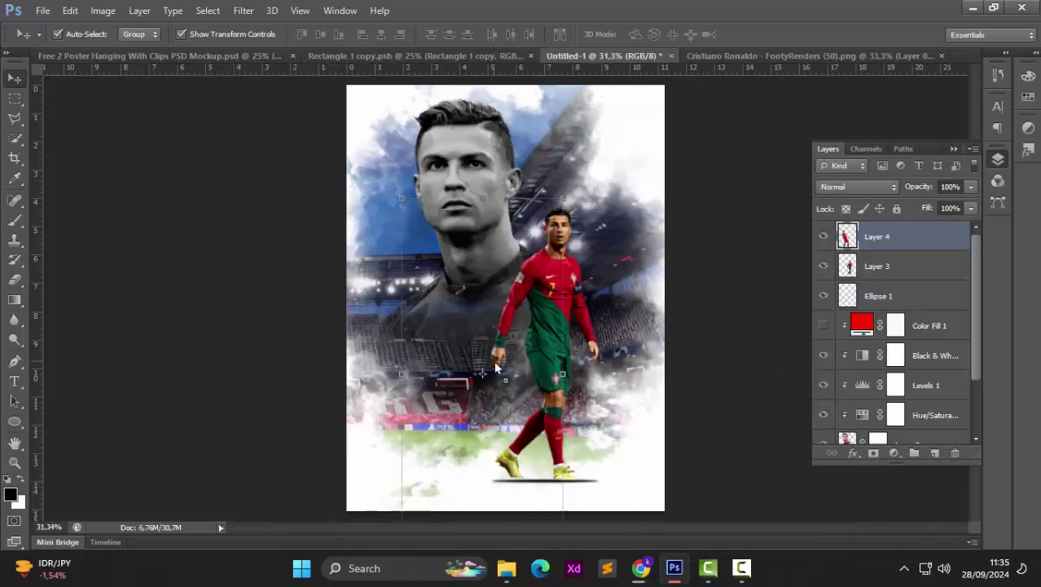
{"action": "left_click_drag", "start_coordinate": [493, 362], "coordinate": [522, 344]}
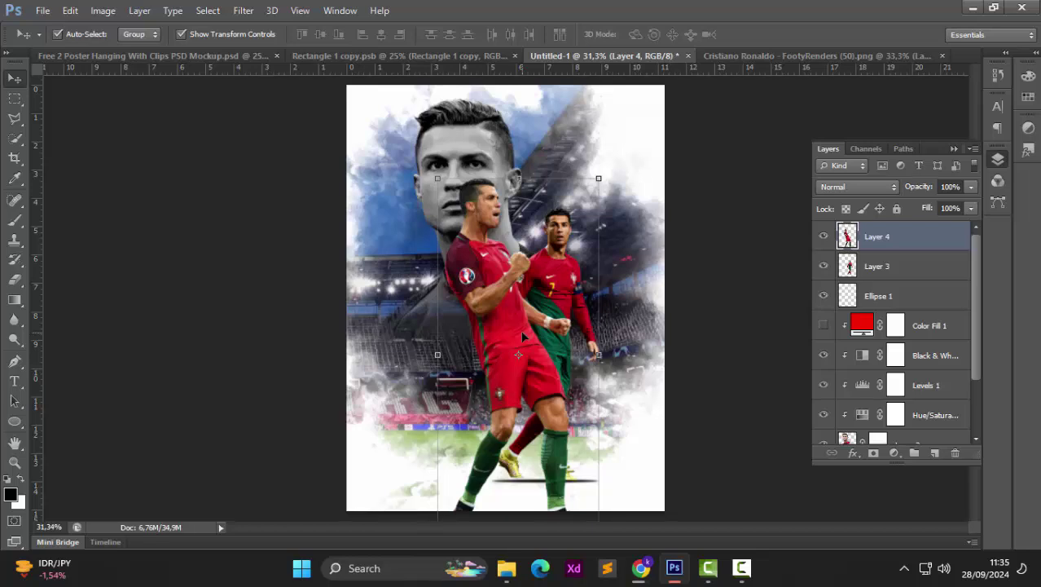
{"action": "key", "text": "ctrl+t"}
{"action": "right_click", "coordinate": [524, 335]}
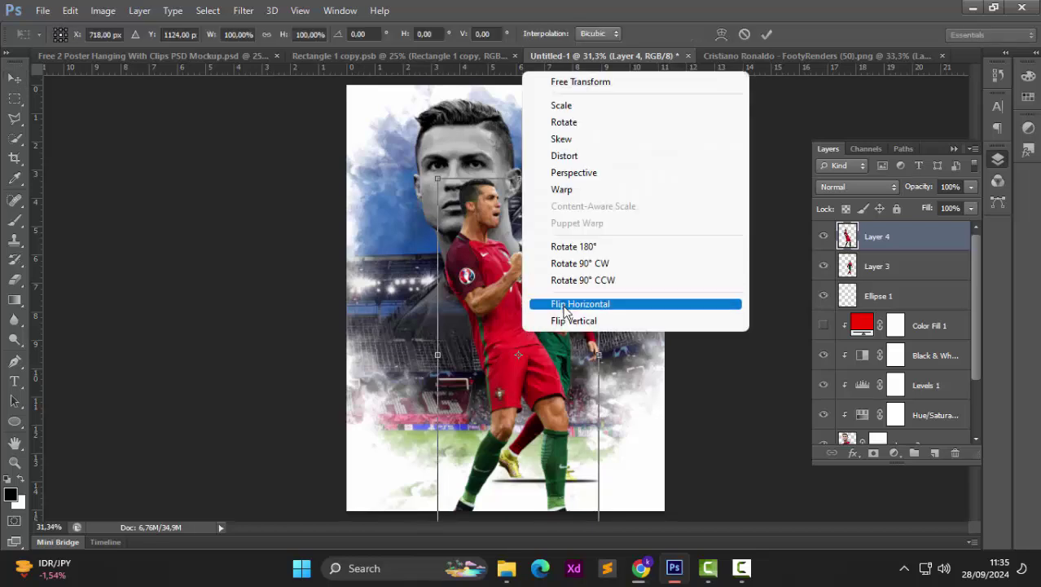
{"action": "left_click", "coordinate": [564, 306]}
Step: Scale the flipped player down to about 59% and stand him to the left of the full-body player
{"action": "left_click_drag", "start_coordinate": [536, 306], "coordinate": [506, 312]}
{"action": "left_click_drag", "start_coordinate": [570, 192], "coordinate": [471, 303]}
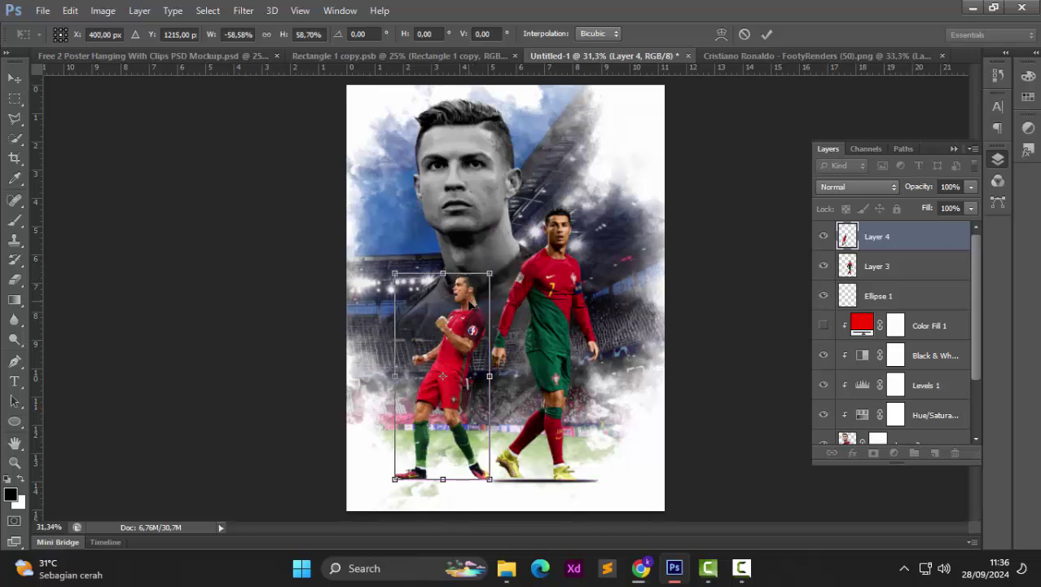
{"action": "key", "text": "Return"}
{"action": "left_click", "coordinate": [680, 261]}
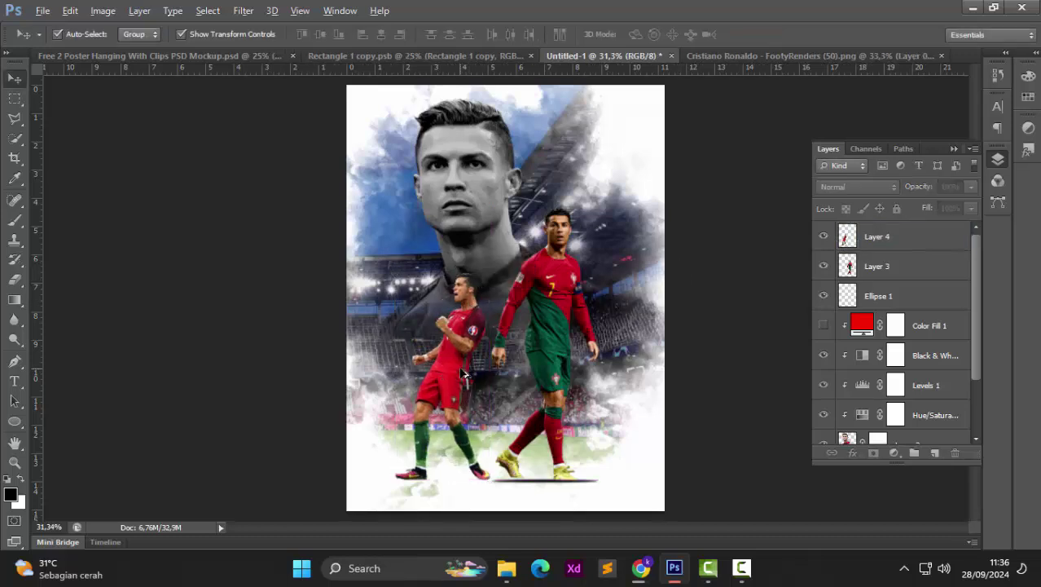
Step: Enlarge the black-and-white portrait on Layer 2 to about 128% and align its hair just below the poster's top edge
{"action": "scroll", "coordinate": [462, 373], "scroll_direction": "up", "scroll_amount": 1}
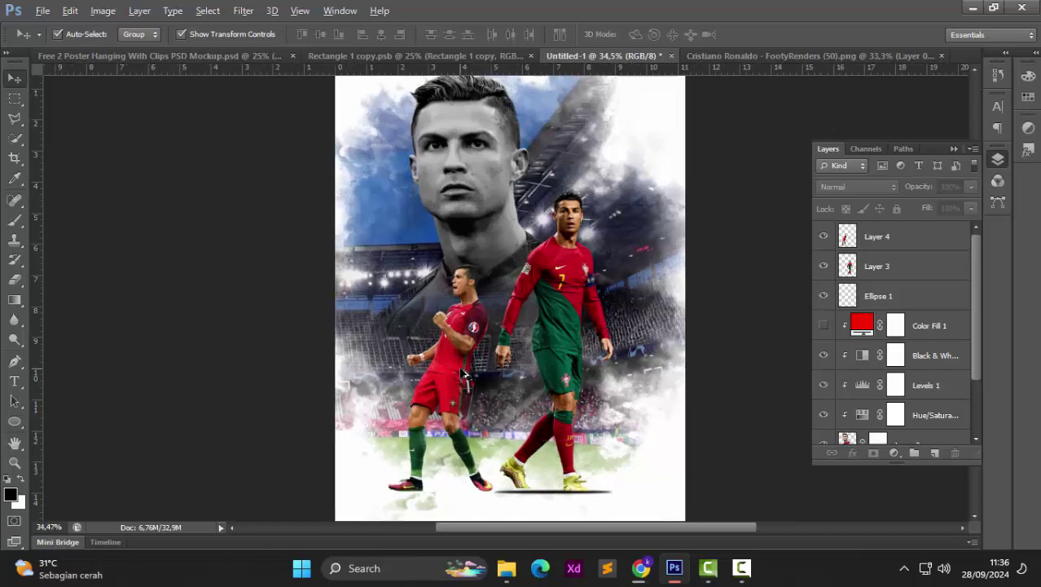
{"action": "left_click", "coordinate": [472, 173]}
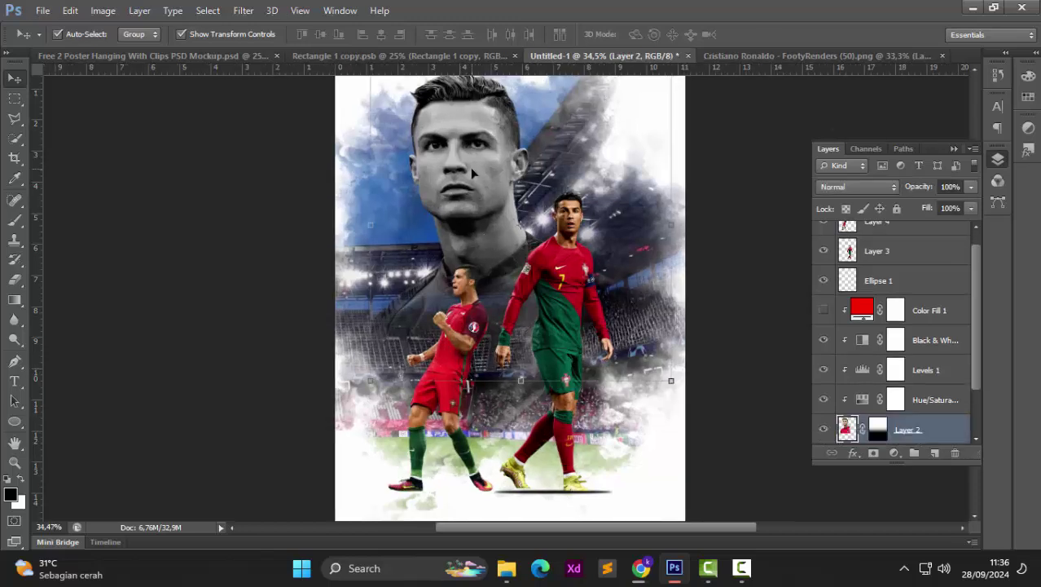
{"action": "left_click_drag", "start_coordinate": [472, 173], "coordinate": [485, 217]}
{"action": "left_click_drag", "start_coordinate": [684, 115], "coordinate": [730, 63]}
{"action": "scroll", "coordinate": [680, 153], "scroll_direction": "down", "scroll_amount": 2}
{"action": "scroll", "coordinate": [680, 153], "scroll_direction": "down", "scroll_amount": 2}
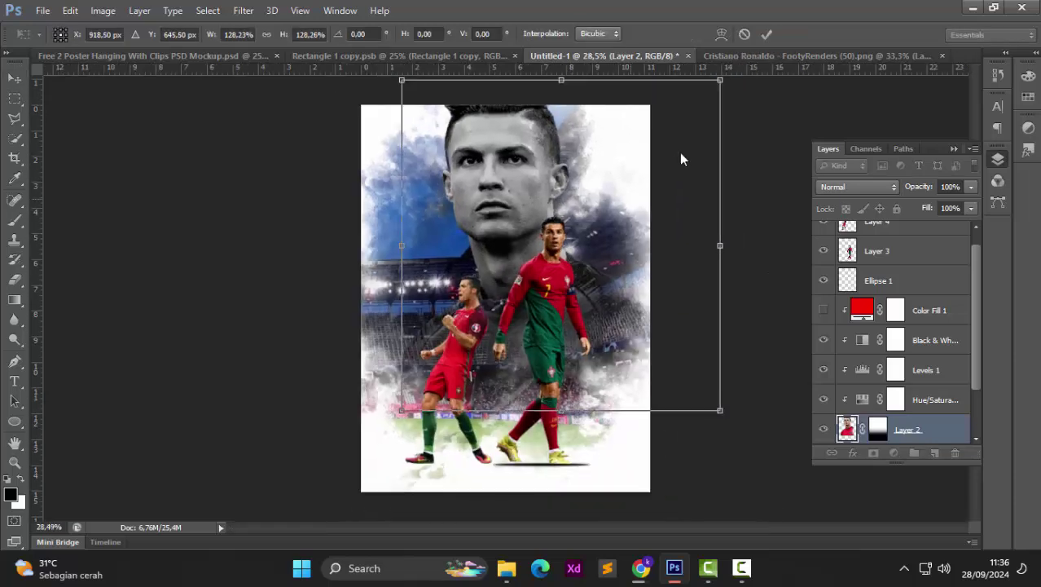
{"action": "left_click_drag", "start_coordinate": [554, 174], "coordinate": [529, 200]}
{"action": "key", "text": "Return"}
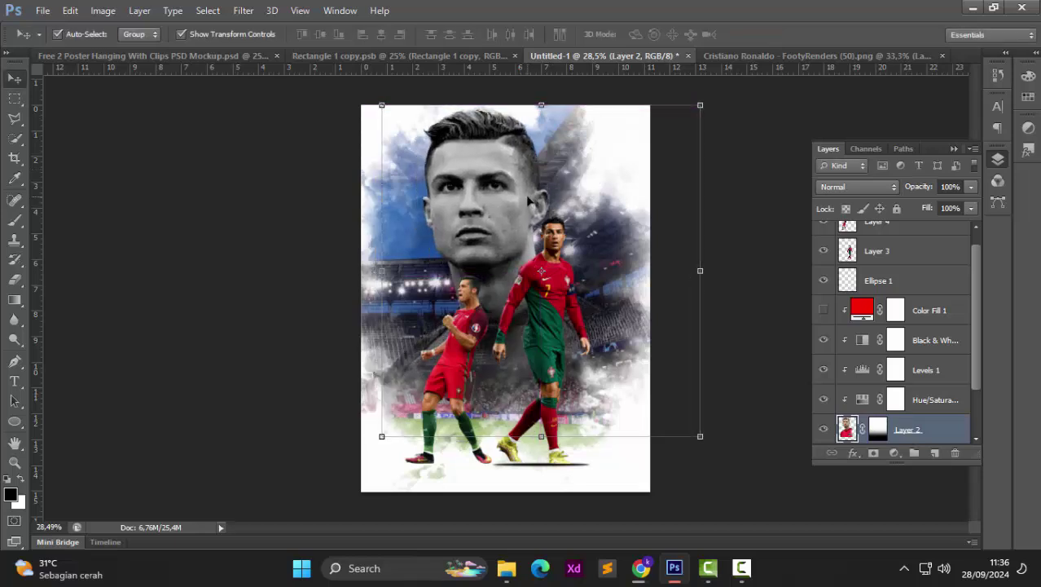
{"action": "left_click", "coordinate": [290, 286]}
Step: Shift the Layer 4 player slightly right and place a copy of the Ellipse 1 shadow beneath his boots
{"action": "scroll", "coordinate": [456, 358], "scroll_direction": "up", "scroll_amount": 2}
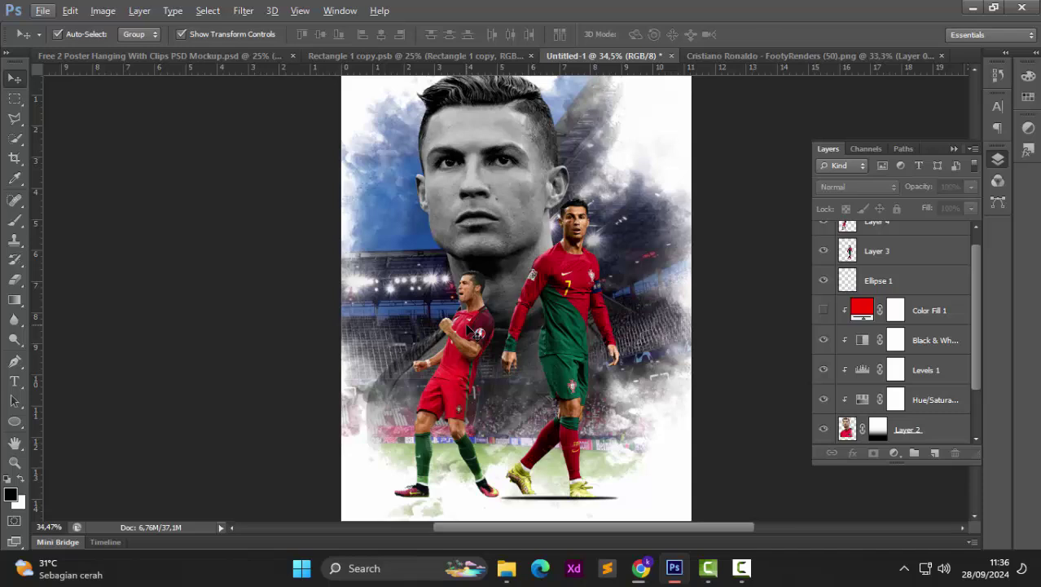
{"action": "left_click_drag", "start_coordinate": [469, 329], "coordinate": [479, 330]}
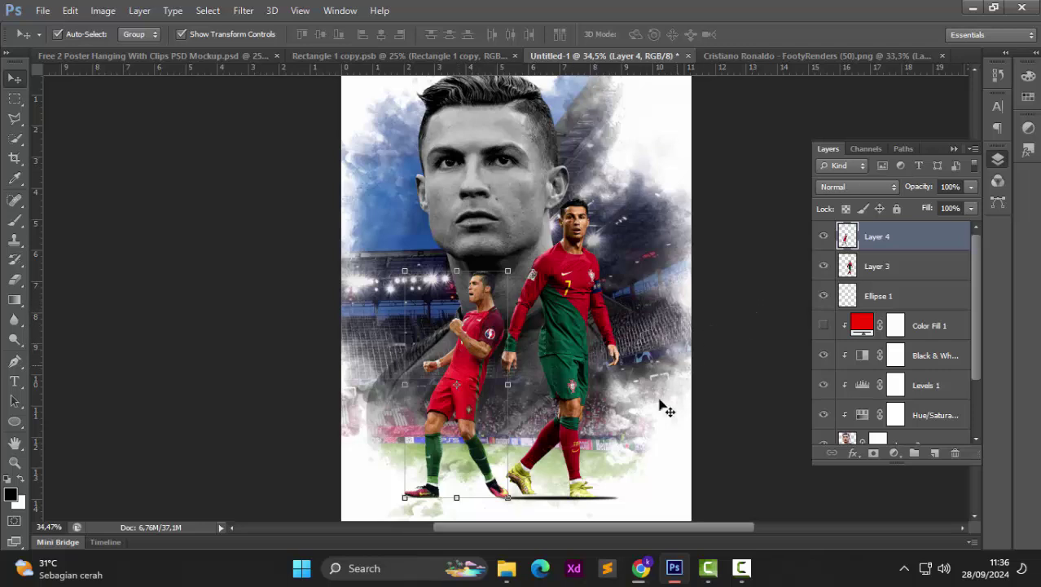
{"action": "left_click", "coordinate": [587, 500]}
{"action": "left_click_drag", "start_coordinate": [588, 503], "coordinate": [486, 501], "text": "alt"}
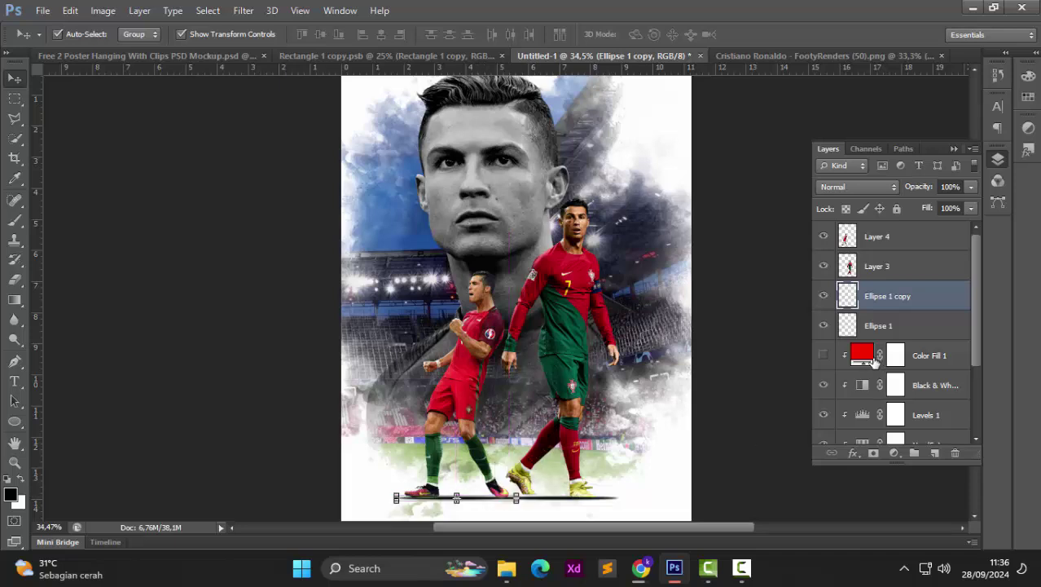
{"action": "left_click", "coordinate": [774, 366]}
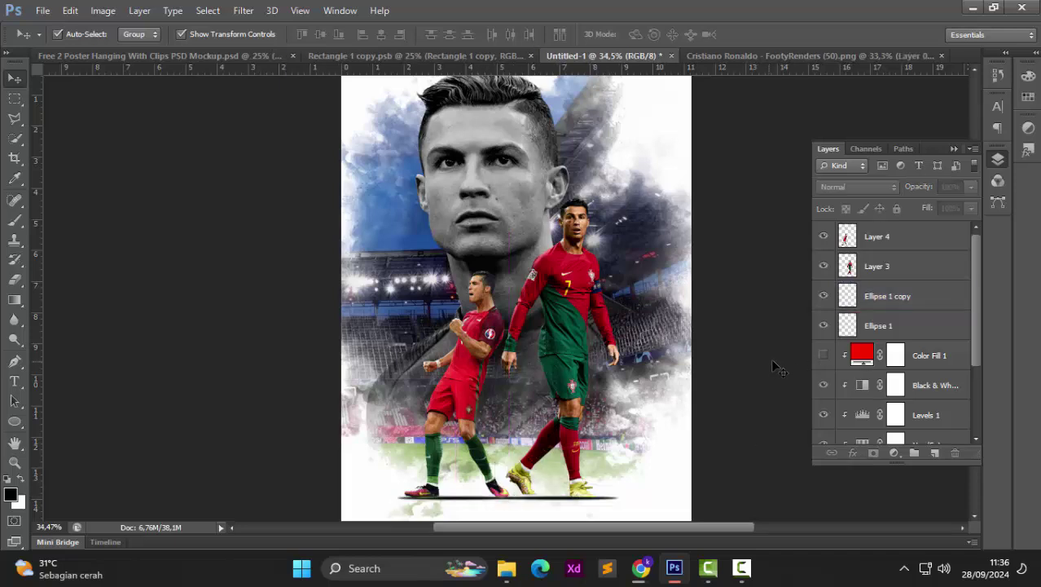
Step: Darken the smaller player on Layer 4 with Levels, setting the black input level to 20
{"action": "left_click", "coordinate": [477, 377]}
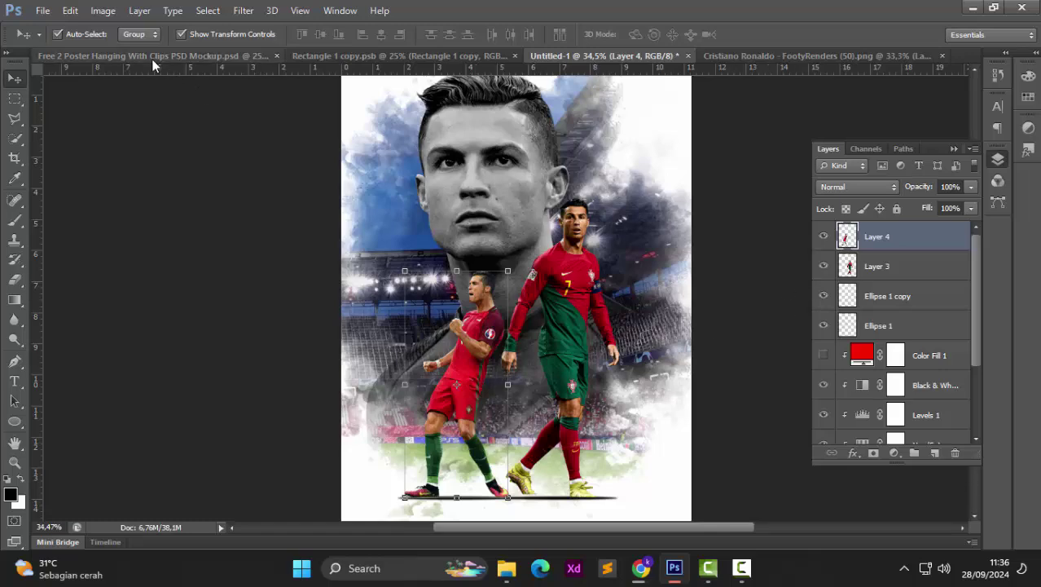
{"action": "left_click", "coordinate": [102, 10]}
{"action": "mouse_move", "coordinate": [188, 56]}
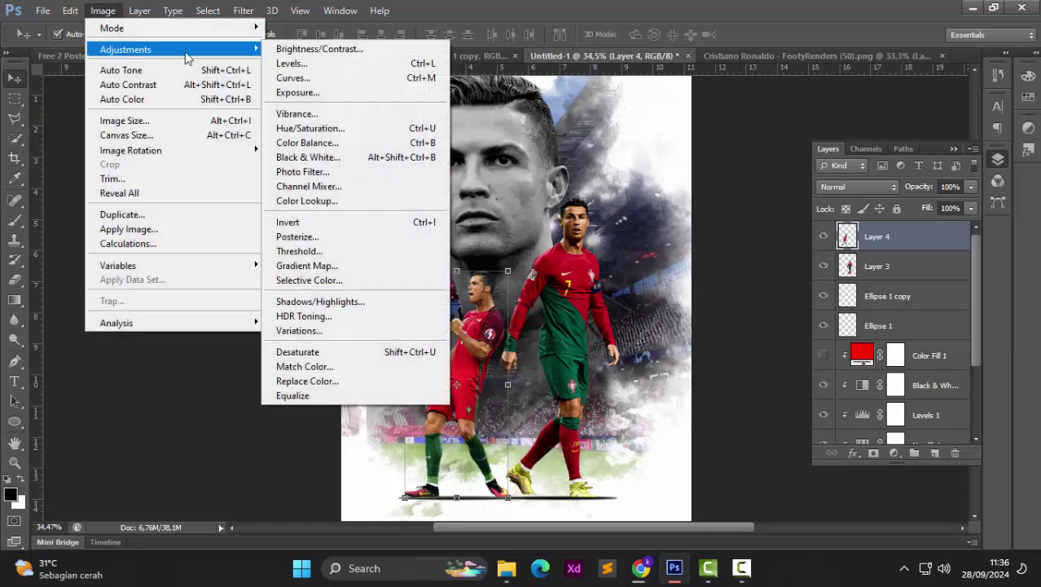
{"action": "left_click", "coordinate": [291, 62]}
{"action": "left_click_drag", "start_coordinate": [656, 231], "coordinate": [669, 230]}
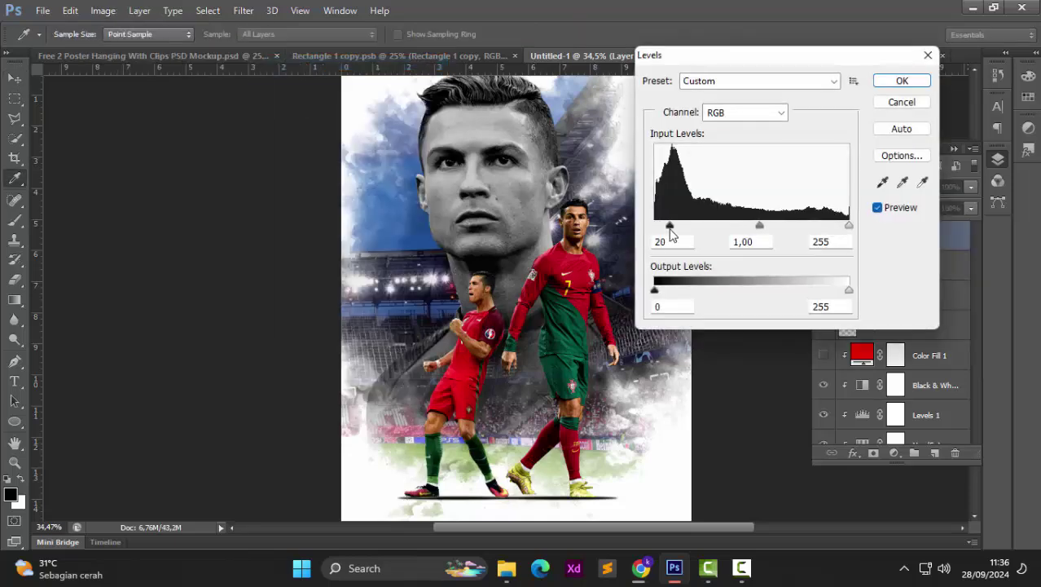
{"action": "left_click", "coordinate": [923, 78]}
{"action": "key", "text": "v"}
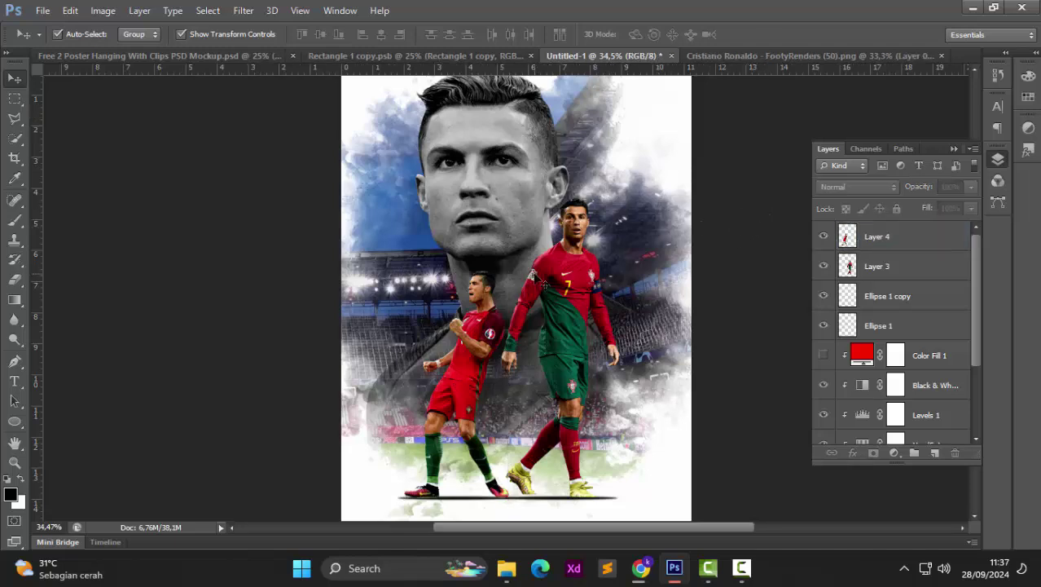
Step: Erase the enlarged portrait's faded remnant beside the full-body player's right-hand side on Layer 2, using an eraser size of 400
{"action": "scroll", "coordinate": [538, 278], "scroll_direction": "down", "scroll_amount": 2}
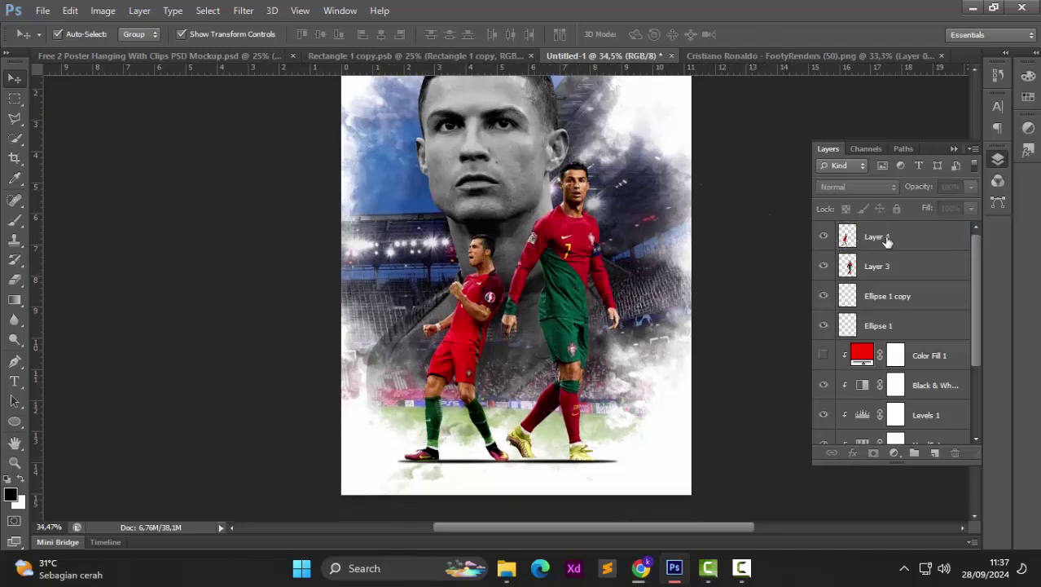
{"action": "left_click", "coordinate": [887, 239]}
{"action": "left_click", "coordinate": [884, 295]}
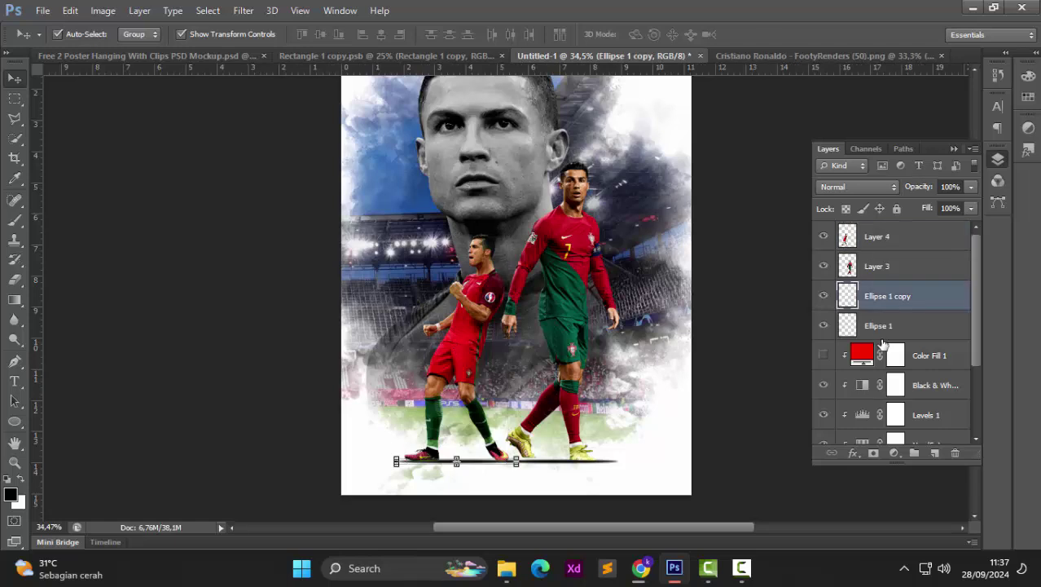
{"action": "scroll", "coordinate": [885, 342], "scroll_direction": "down", "scroll_amount": 3}
{"action": "left_click", "coordinate": [848, 386]}
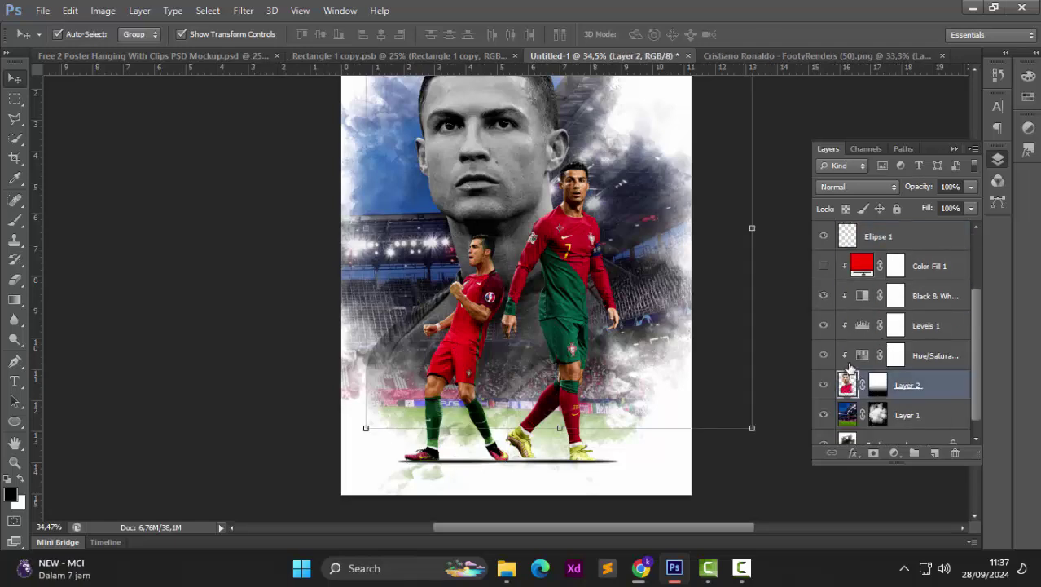
{"action": "left_click", "coordinate": [15, 279]}
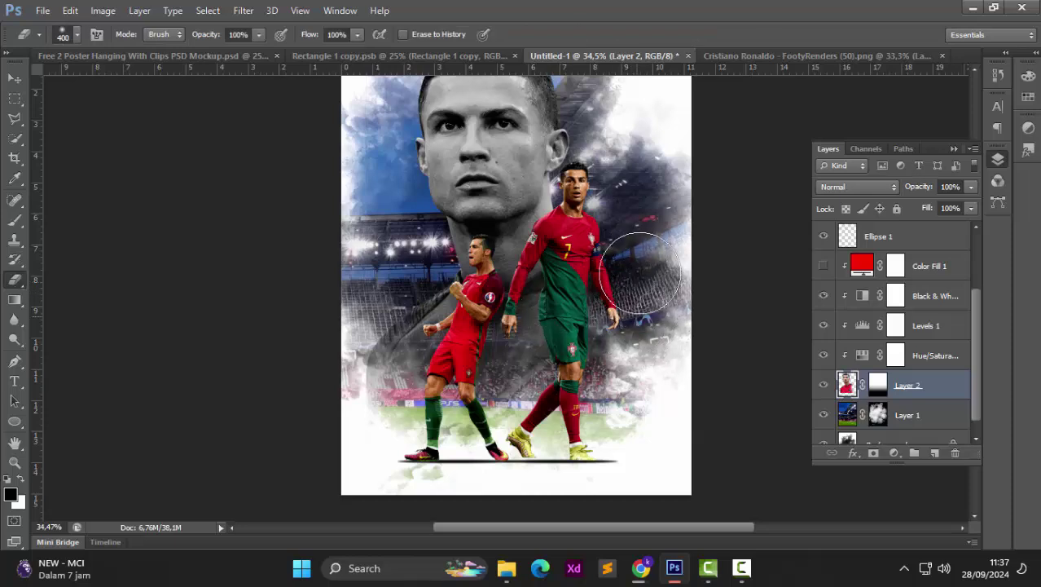
{"action": "left_click", "coordinate": [615, 372]}
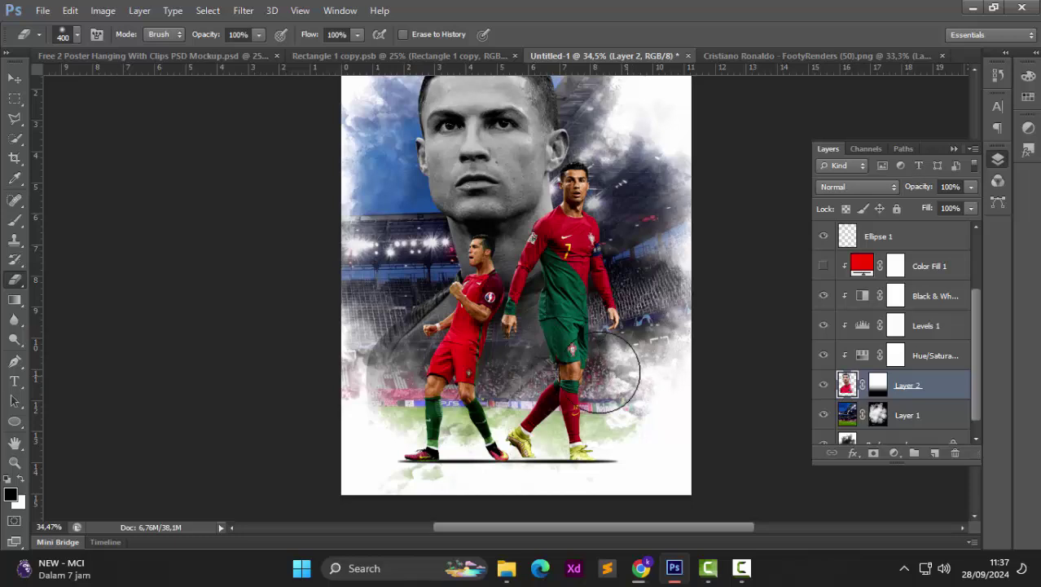
{"action": "left_click", "coordinate": [14, 78]}
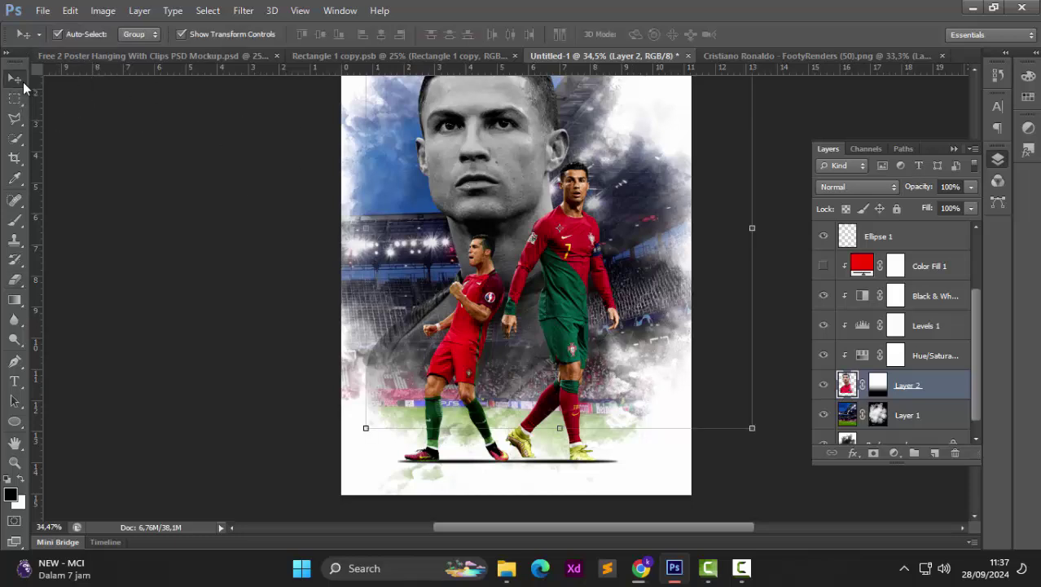
{"action": "left_click", "coordinate": [208, 186]}
{"action": "scroll", "coordinate": [208, 186], "scroll_direction": "up", "scroll_amount": 2}
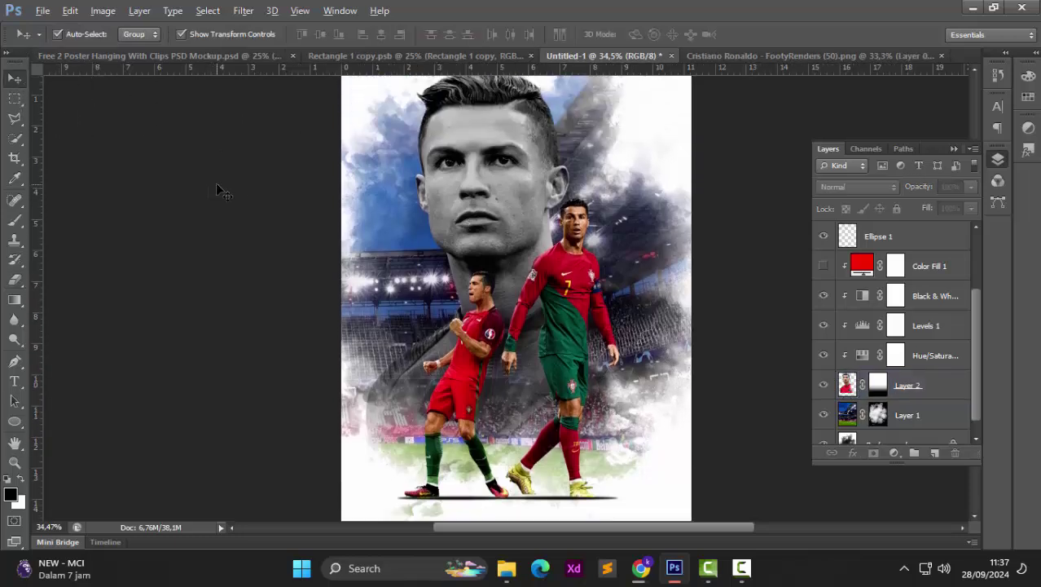
Step: Fit the poster in view and close the Cristiano Ronaldo - FootyRenders (50).png document
{"action": "key", "text": "ctrl+0"}
{"action": "key", "text": "alt"}
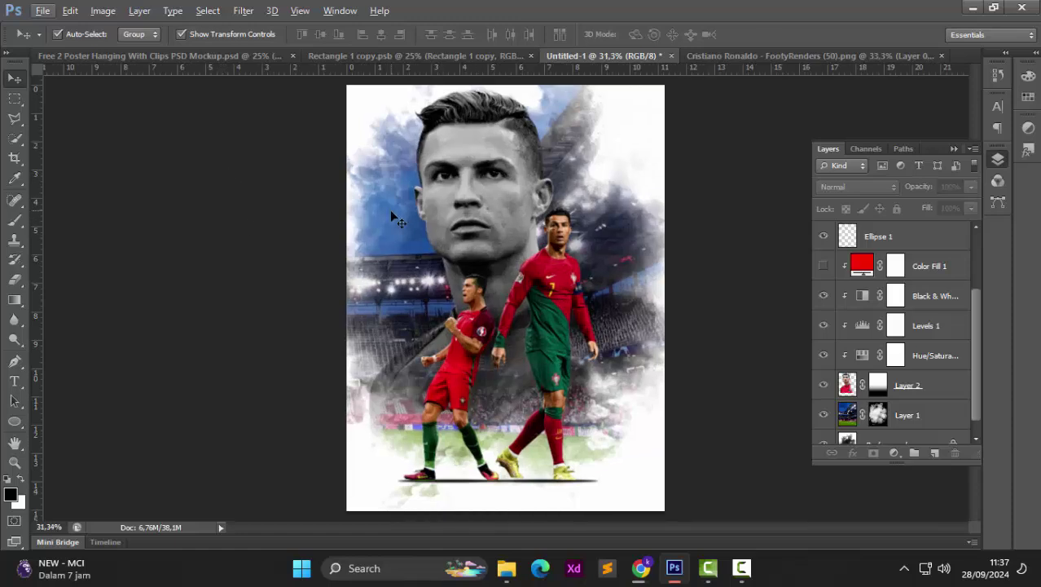
{"action": "left_click", "coordinate": [937, 57]}
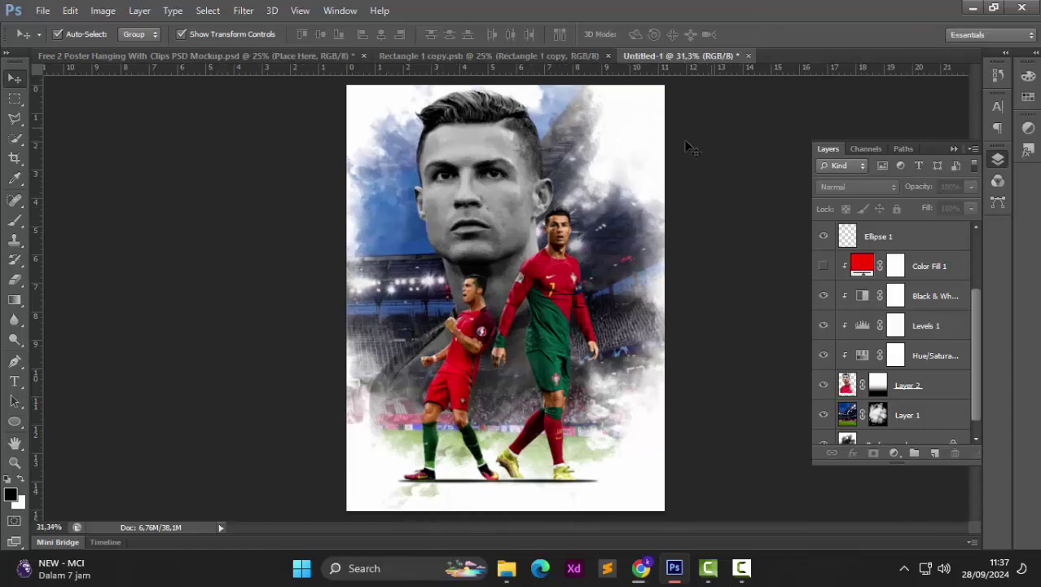
Step: Group the Layer 2 portrait together with its Color Fill 1, Black & White, Levels 1 and Hue/Saturation adjustment layers
{"action": "left_click", "coordinate": [935, 267]}
{"action": "left_click", "coordinate": [929, 295], "text": "shift"}
{"action": "left_click", "coordinate": [926, 326], "text": "shift"}
{"action": "left_click", "coordinate": [929, 356], "text": "shift"}
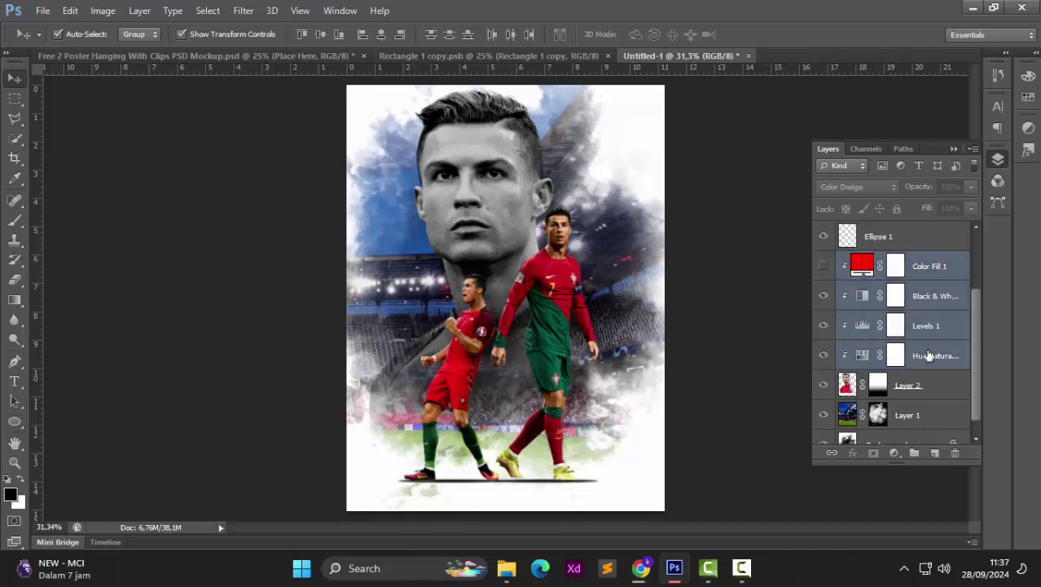
{"action": "left_click", "coordinate": [928, 384], "text": "shift"}
{"action": "key", "text": "ctrl+g"}
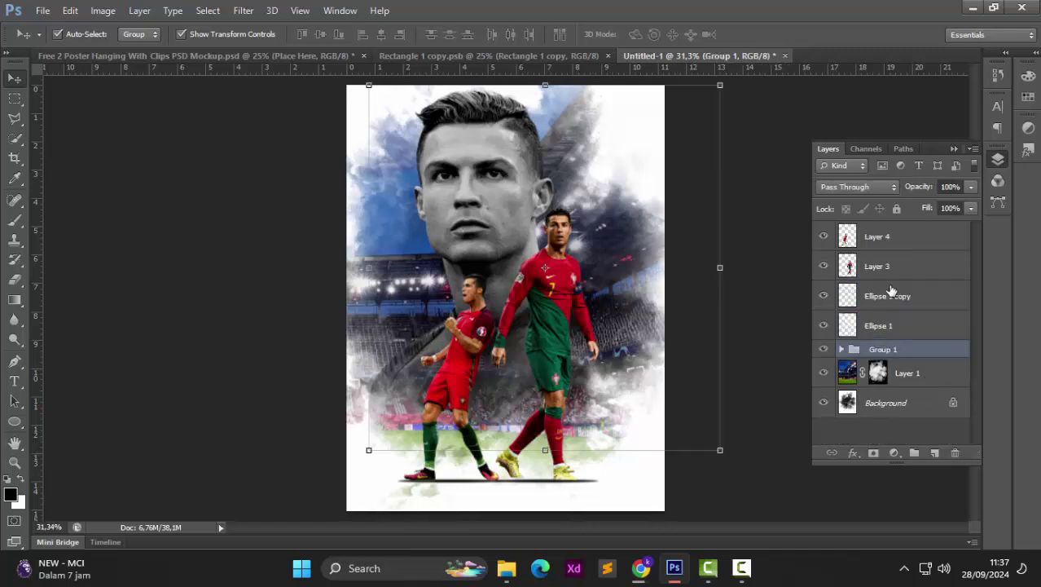
Step: Group the two full-body players on Layer 4 and Layer 3 with the Ellipse 1 and Ellipse 1 copy shadows
{"action": "left_click", "coordinate": [898, 243]}
{"action": "left_click", "coordinate": [900, 261], "text": "shift"}
{"action": "left_click", "coordinate": [894, 295], "text": "shift"}
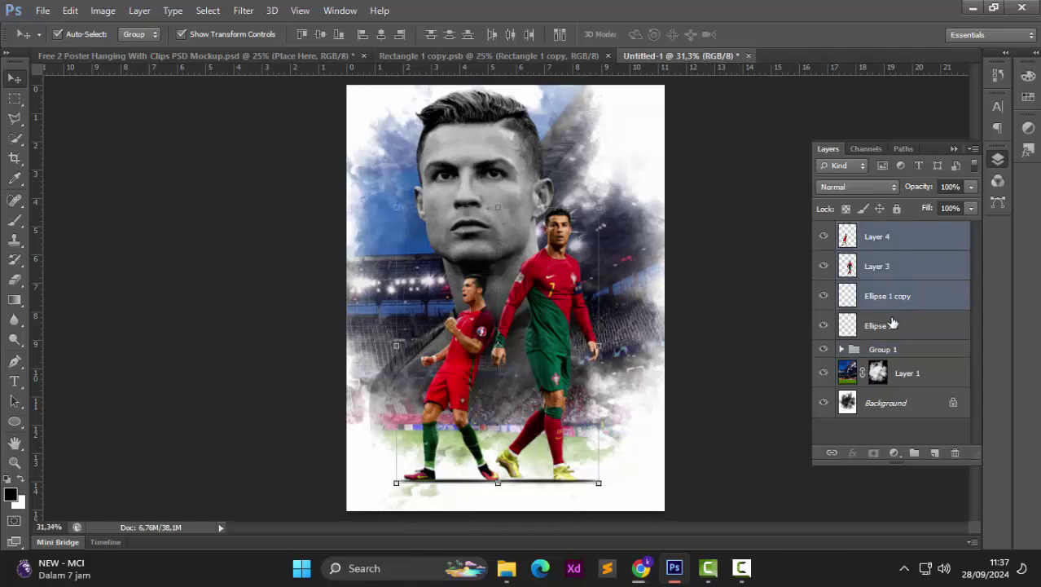
{"action": "left_click", "coordinate": [891, 326], "text": "shift"}
{"action": "key", "text": "ctrl+g"}
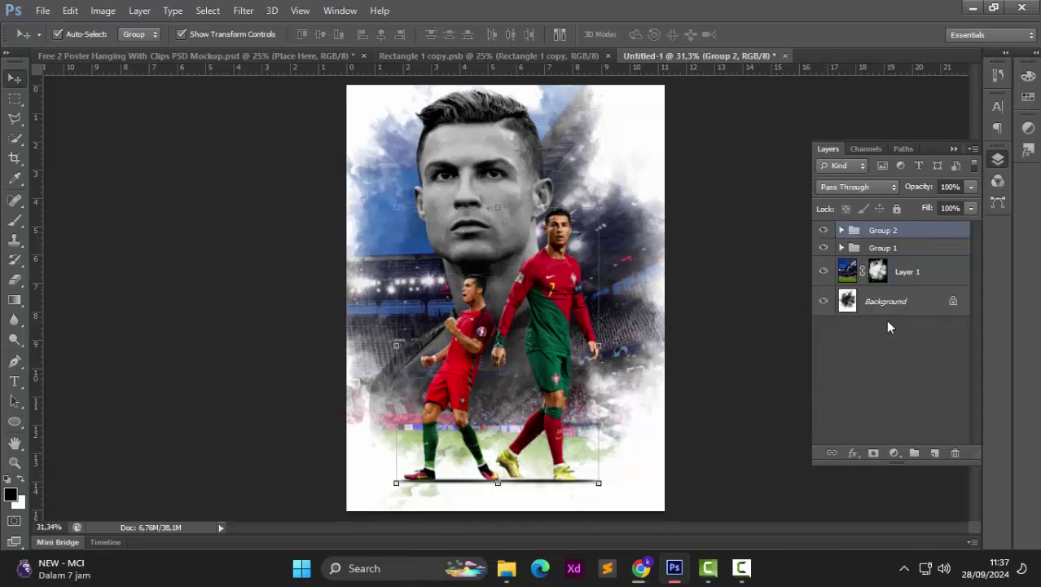
Step: Try a dark red (#ac0226) solid colour fill clipped to the players' Group 2, and delete it
{"action": "left_click", "coordinate": [894, 452]}
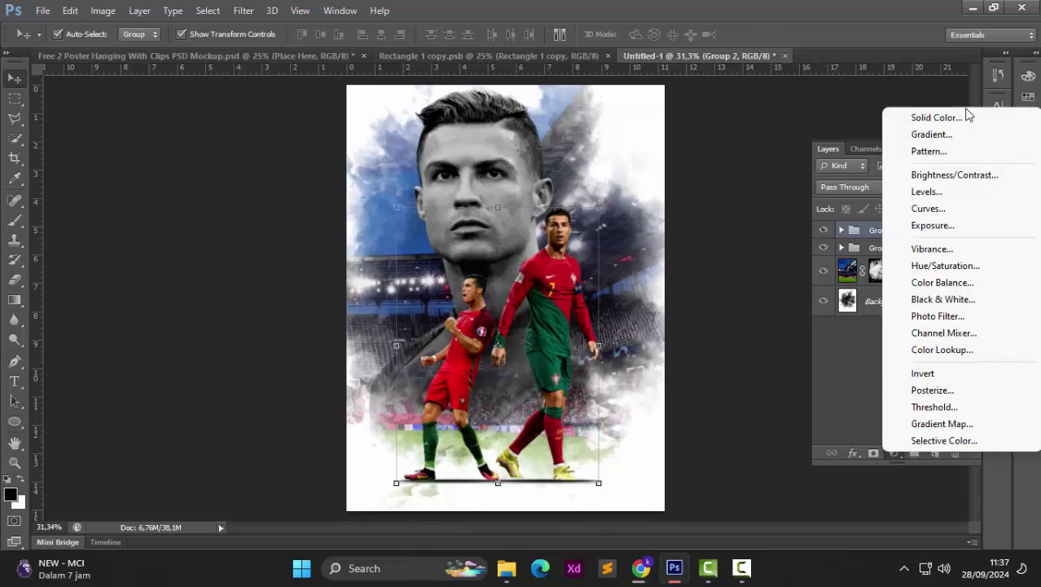
{"action": "left_click", "coordinate": [937, 118]}
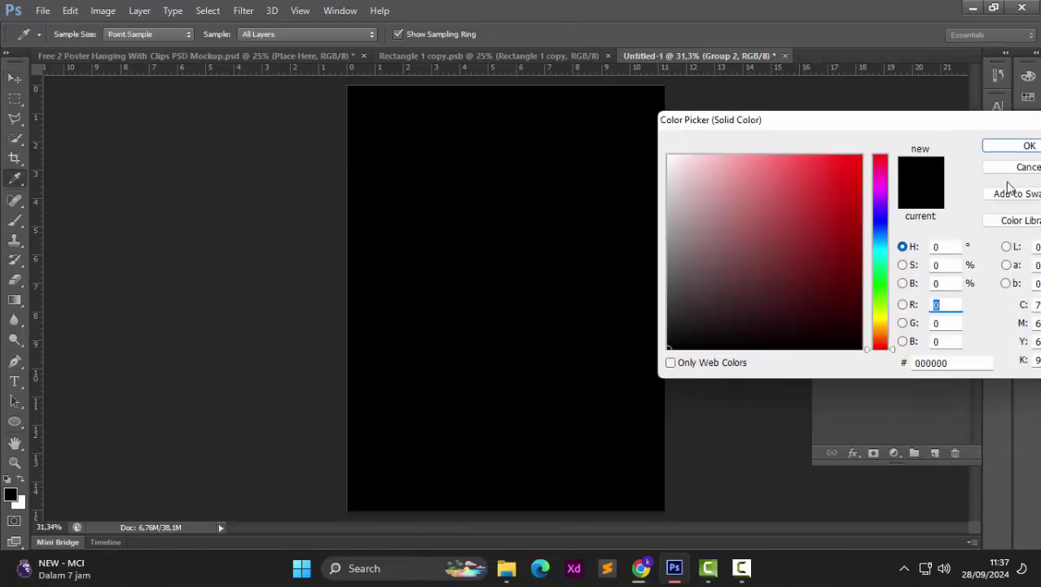
{"action": "left_click_drag", "start_coordinate": [850, 198], "coordinate": [853, 279]}
{"action": "mouse_move", "coordinate": [879, 164]}
{"action": "left_mouse_down"}
{"action": "mouse_move", "coordinate": [859, 166]}
{"action": "mouse_move", "coordinate": [859, 218]}
{"action": "left_mouse_up"}
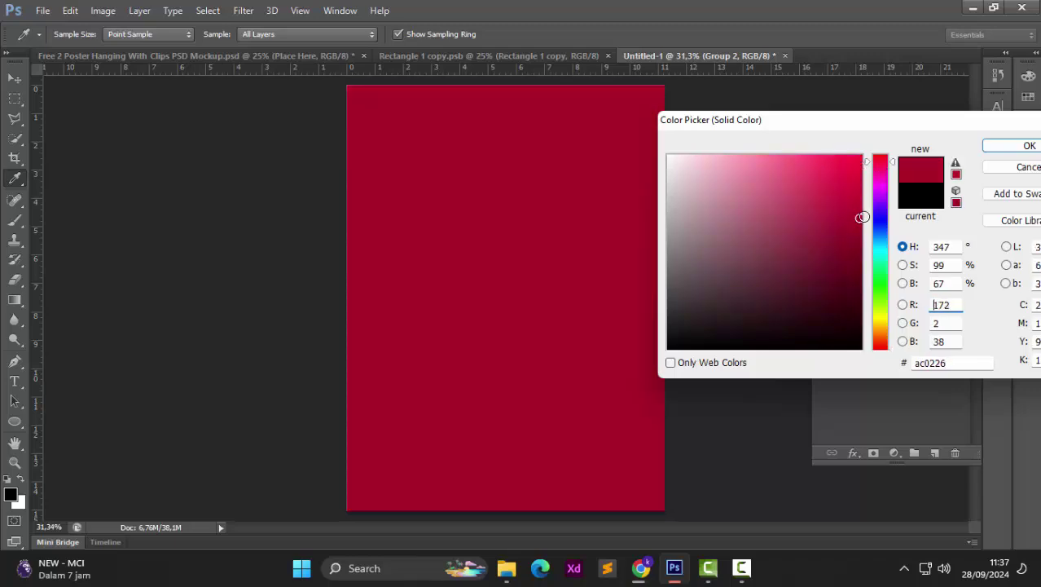
{"action": "left_click", "coordinate": [987, 149]}
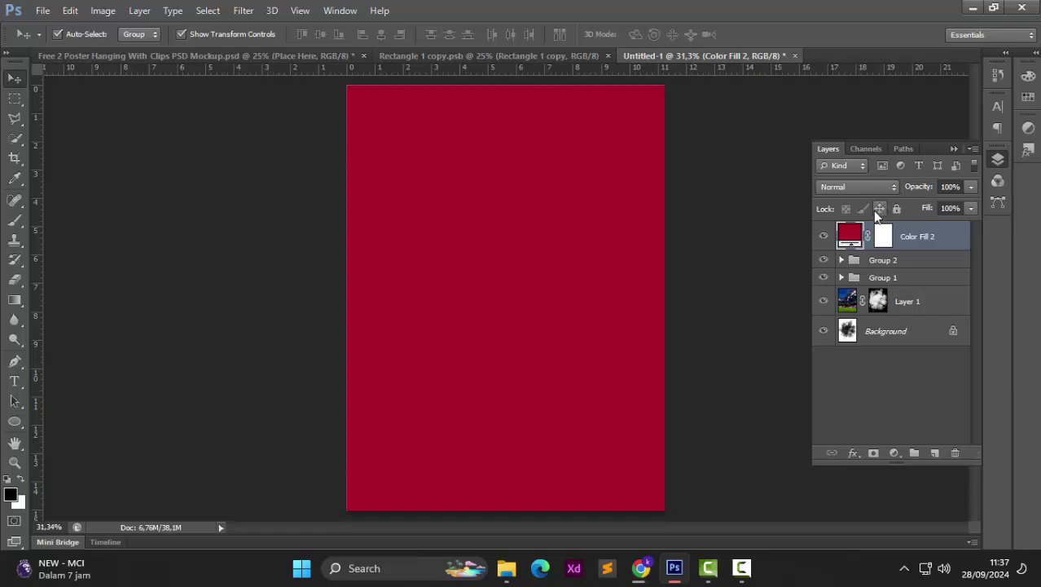
{"action": "left_click", "coordinate": [920, 248], "text": "alt"}
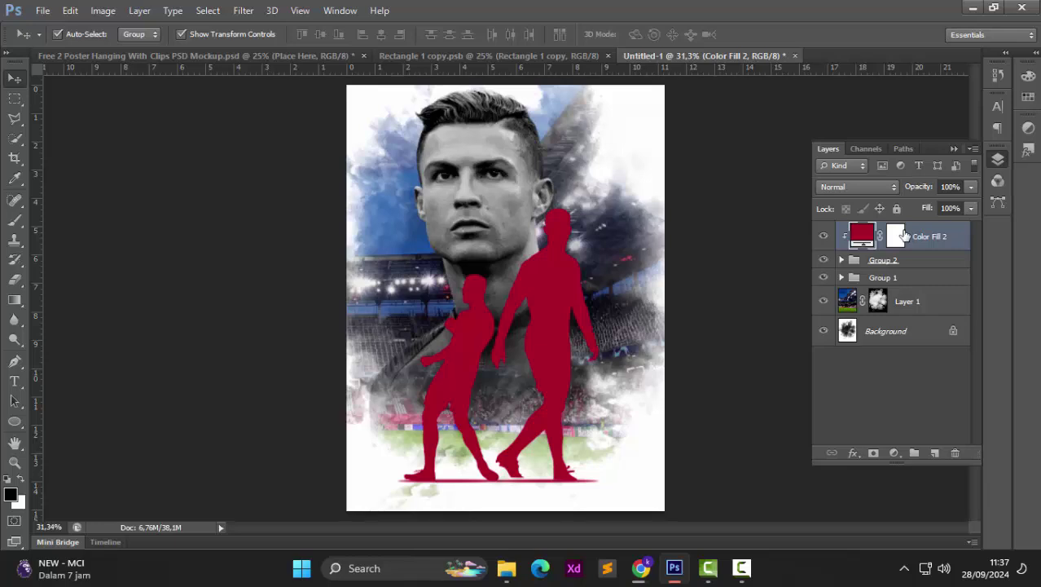
{"action": "key", "text": "Delete"}
Step: Try the Multiply blend mode on the players' Group 2, and undo it
{"action": "left_click", "coordinate": [870, 187]}
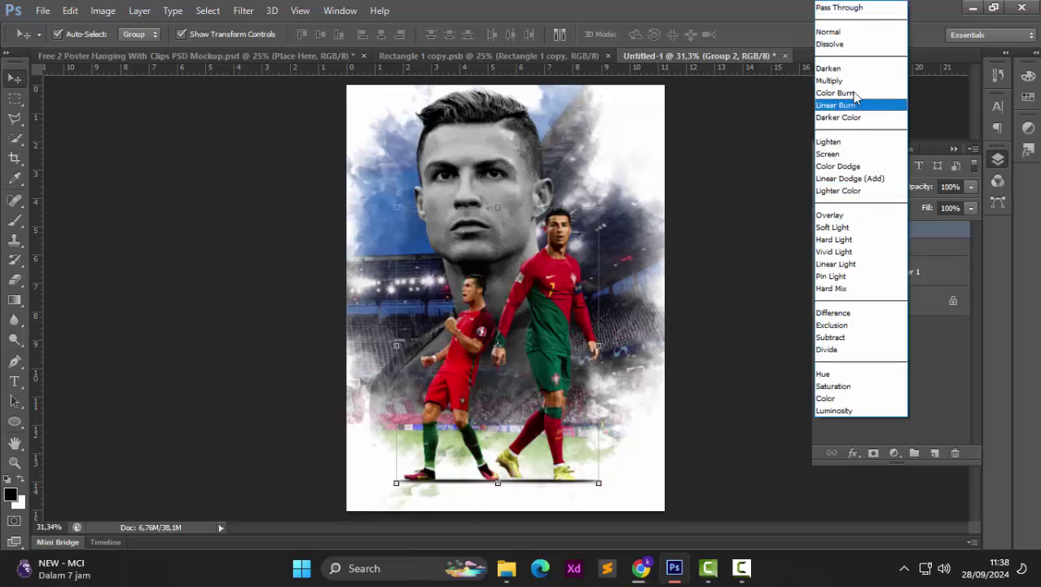
{"action": "left_click", "coordinate": [844, 82]}
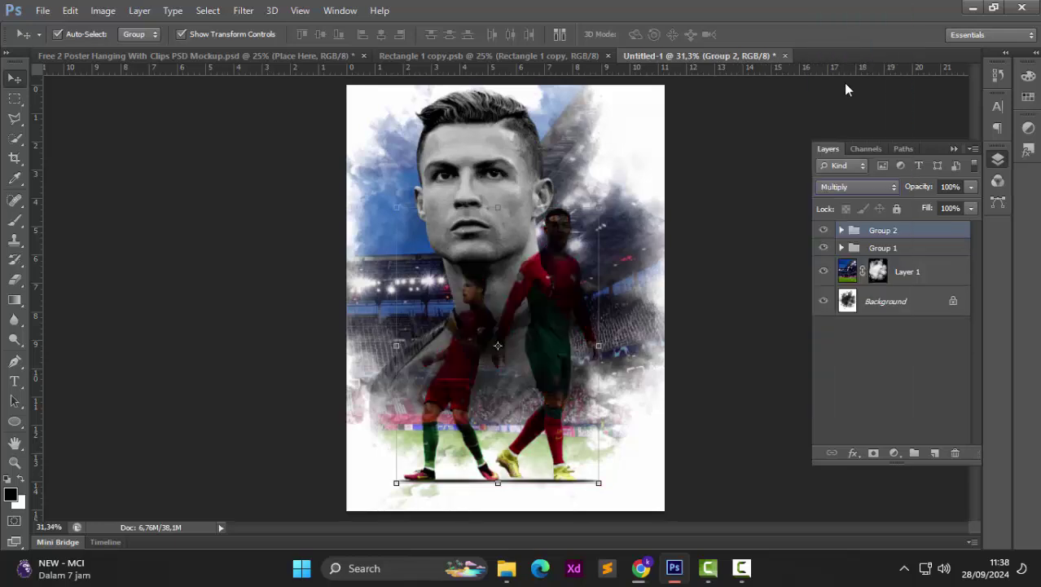
{"action": "key", "text": "ctrl+z"}
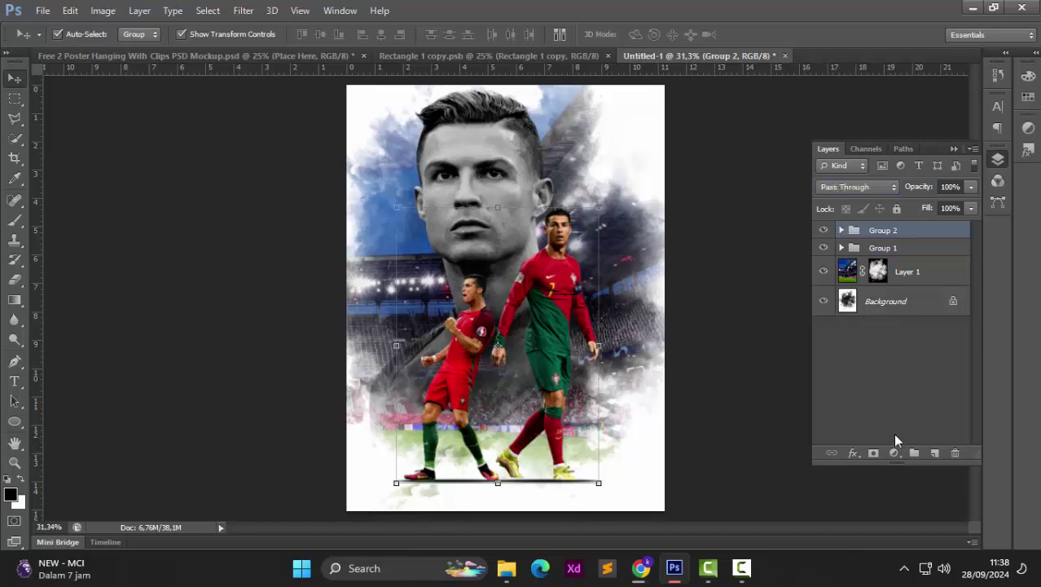
Step: Add a bright red (#f30532) solid colour fill layer above Group 2
{"action": "left_click", "coordinate": [894, 452]}
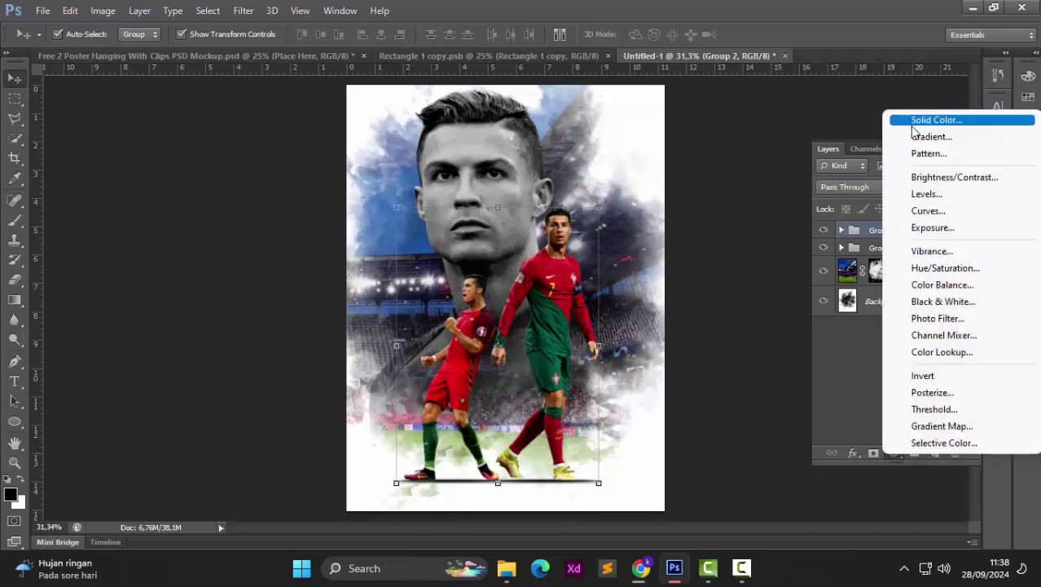
{"action": "left_click", "coordinate": [935, 120]}
{"action": "left_click_drag", "start_coordinate": [884, 173], "coordinate": [880, 162]}
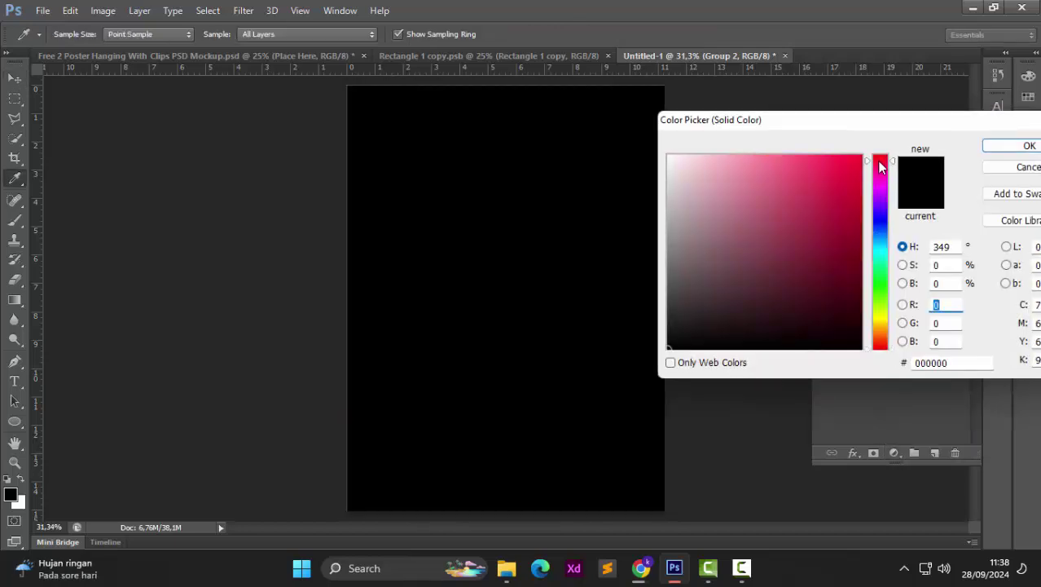
{"action": "left_click", "coordinate": [857, 163]}
{"action": "left_click", "coordinate": [999, 146]}
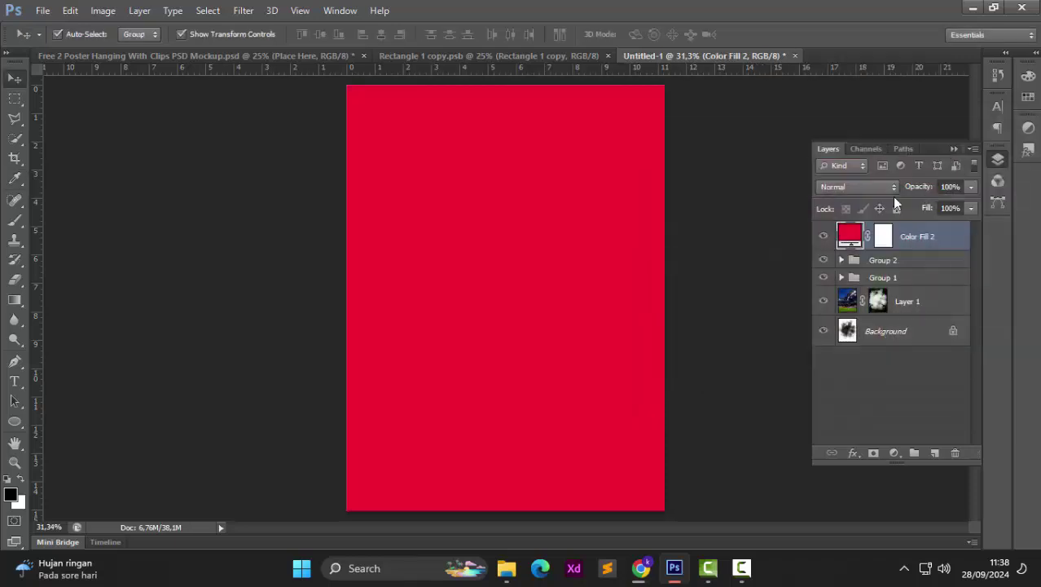
Step: Set the red fill layer's blend mode to Multiply and move it between Group 1 and Layer 1
{"action": "left_click", "coordinate": [852, 186]}
{"action": "left_click", "coordinate": [858, 58]}
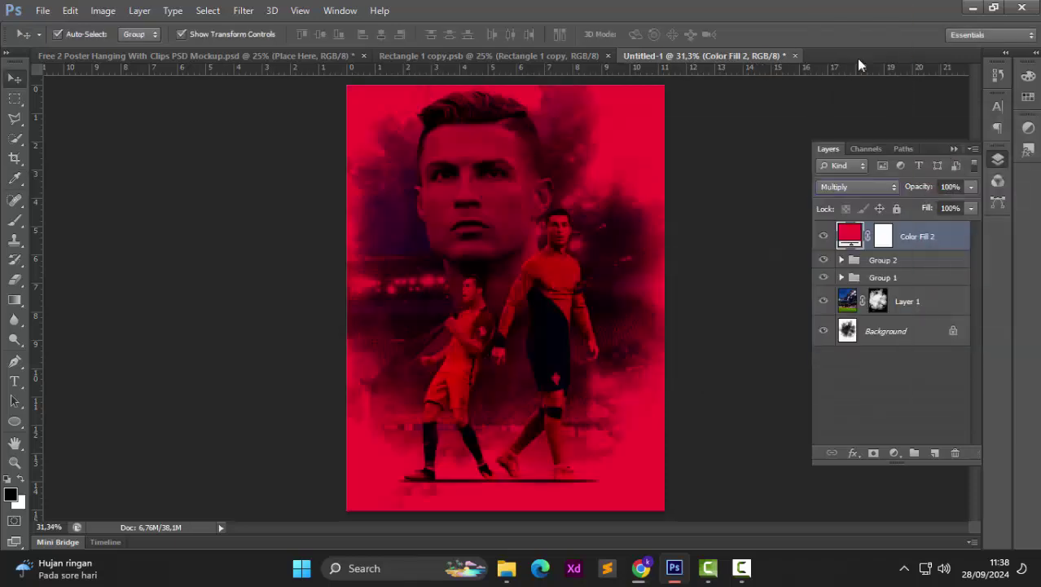
{"action": "left_click_drag", "start_coordinate": [914, 246], "coordinate": [910, 285]}
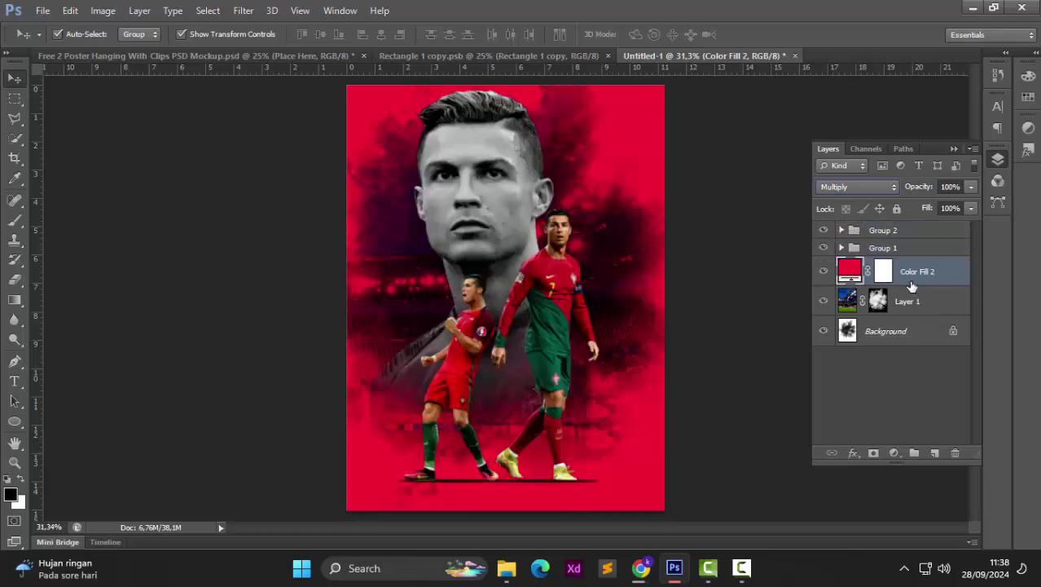
Step: Try the other blend modes on Color Fill 2, from Normal through Luminosity, and return to Multiply
{"action": "left_click", "coordinate": [870, 193]}
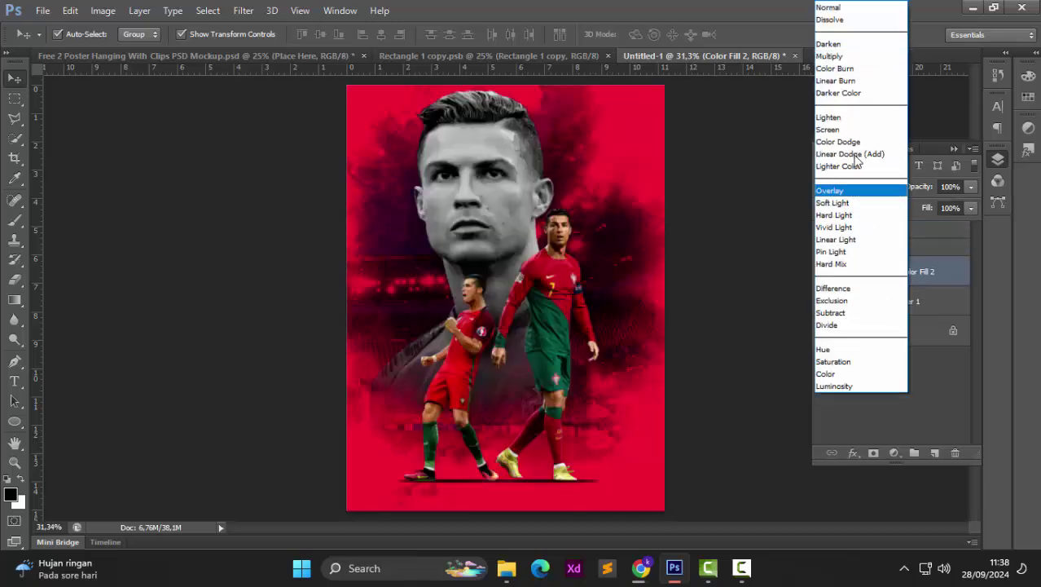
{"action": "left_click", "coordinate": [850, 126]}
{"action": "key", "text": "Down"}
{"action": "key", "text": "Down"}
{"action": "key", "text": "Down"}
{"action": "key", "text": "Down"}
{"action": "key", "text": "Down"}
{"action": "key", "text": "Down"}
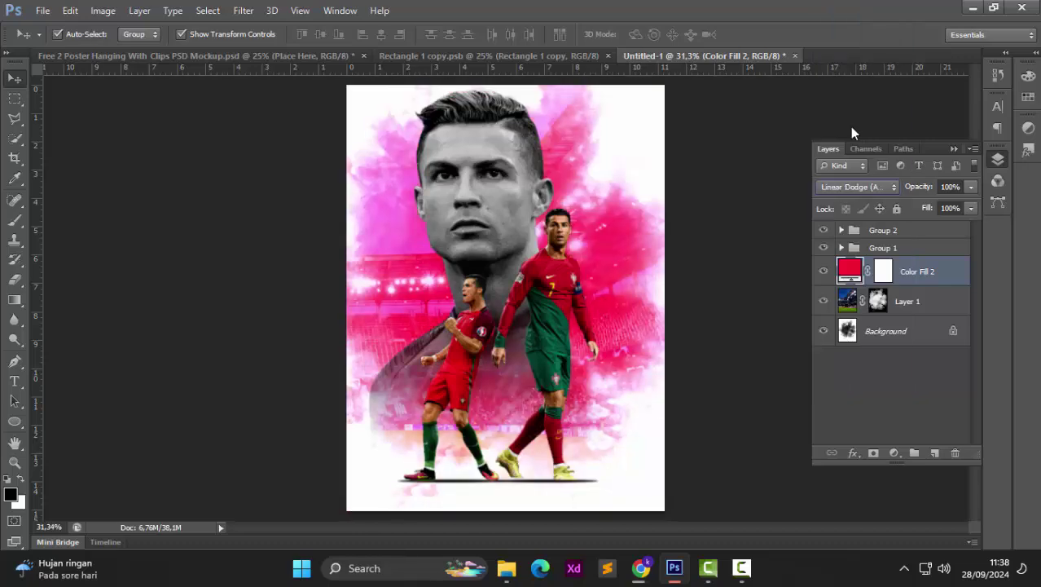
{"action": "key", "text": "Down"}
{"action": "key", "text": "Down"}
{"action": "key", "text": "Down"}
{"action": "key", "text": "Down"}
{"action": "key", "text": "Down"}
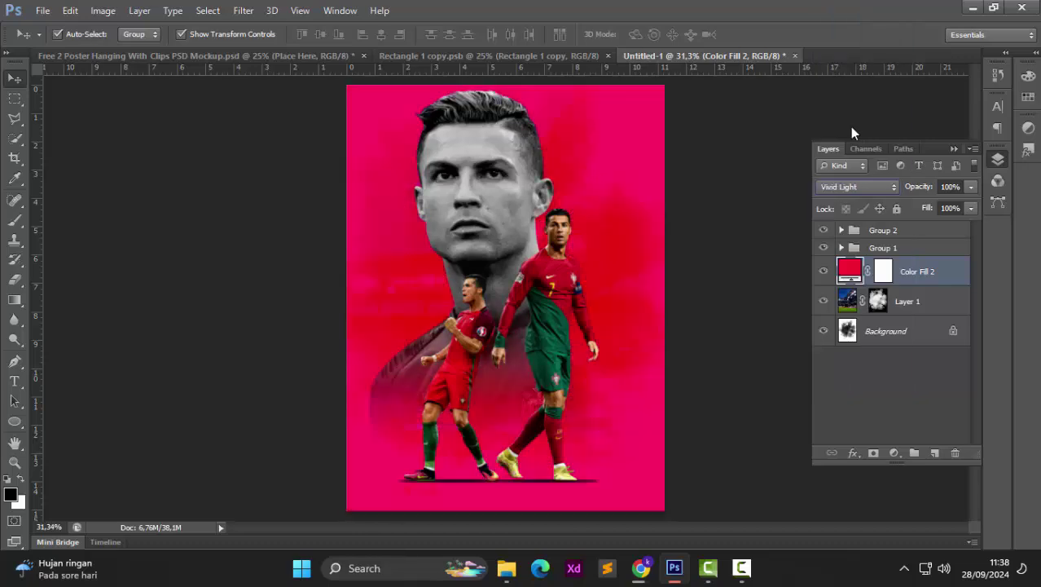
{"action": "key", "text": "Down"}
{"action": "key", "text": "Down"}
{"action": "key", "text": "Down"}
{"action": "key", "text": "Down"}
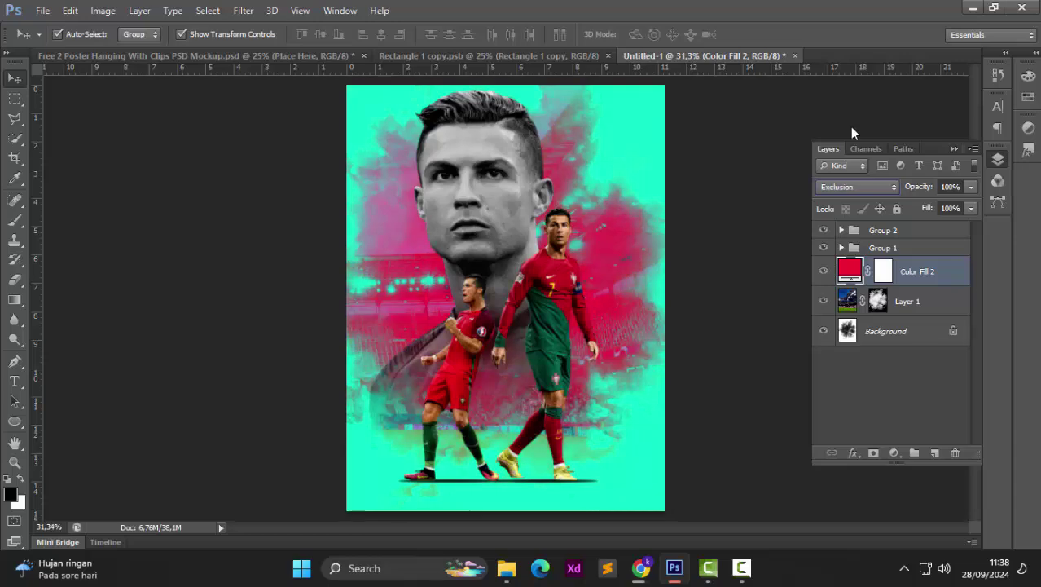
{"action": "key", "text": "Down"}
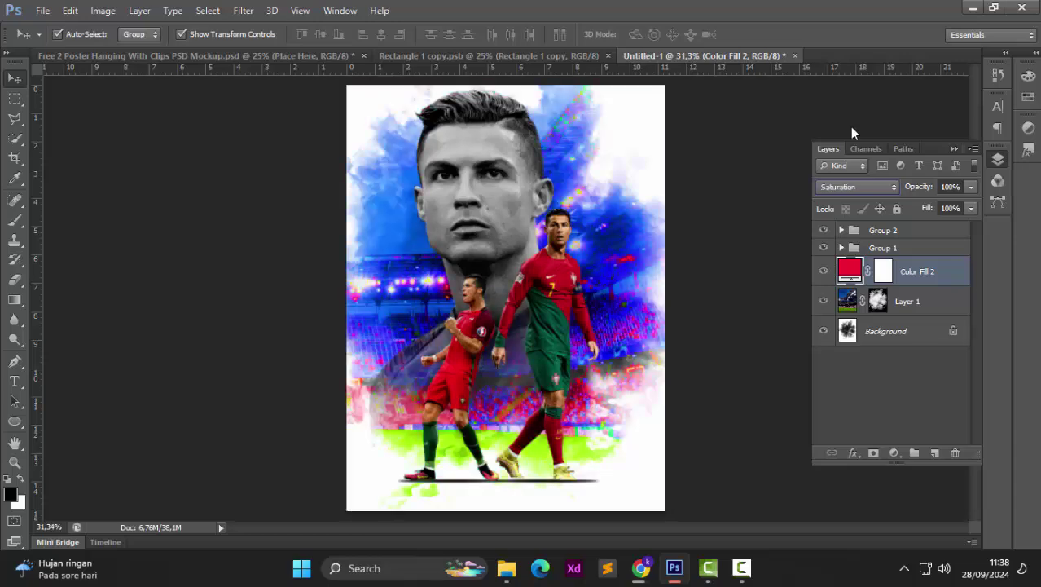
{"action": "key", "text": "Up"}
{"action": "key", "text": "Down"}
{"action": "key", "text": "Down"}
{"action": "key", "text": "Down"}
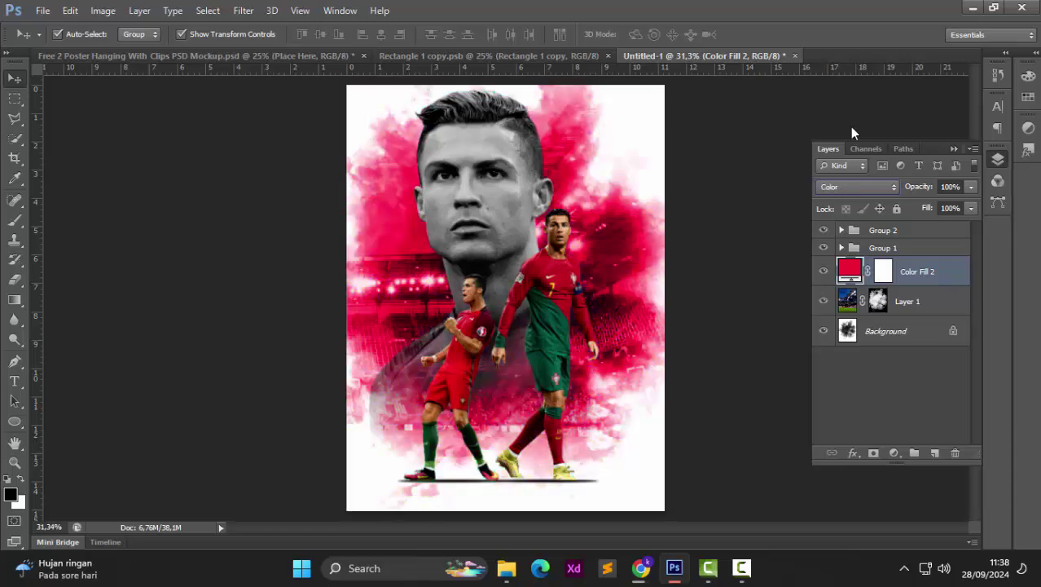
{"action": "key", "text": "Up"}
{"action": "key", "text": "Down"}
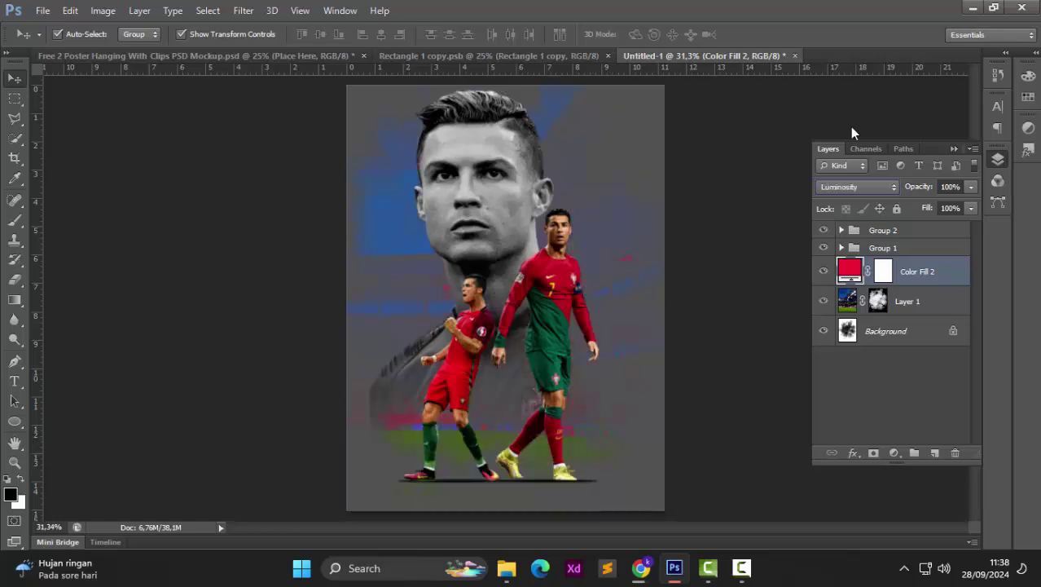
{"action": "key", "text": "Up"}
{"action": "key", "text": "Up"}
{"action": "key", "text": "Up"}
{"action": "key", "text": "Up"}
{"action": "key", "text": "Up"}
{"action": "key", "text": "Up"}
{"action": "key", "text": "Up"}
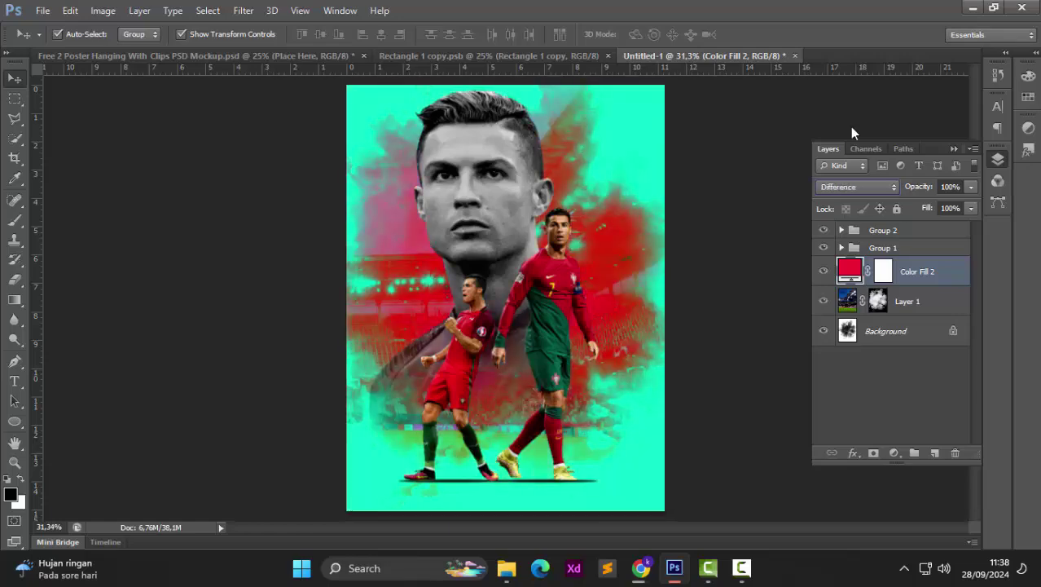
{"action": "key", "text": "Up"}
{"action": "key", "text": "Up"}
{"action": "key", "text": "Up"}
{"action": "key", "text": "Up"}
{"action": "key", "text": "Up"}
{"action": "key", "text": "Up"}
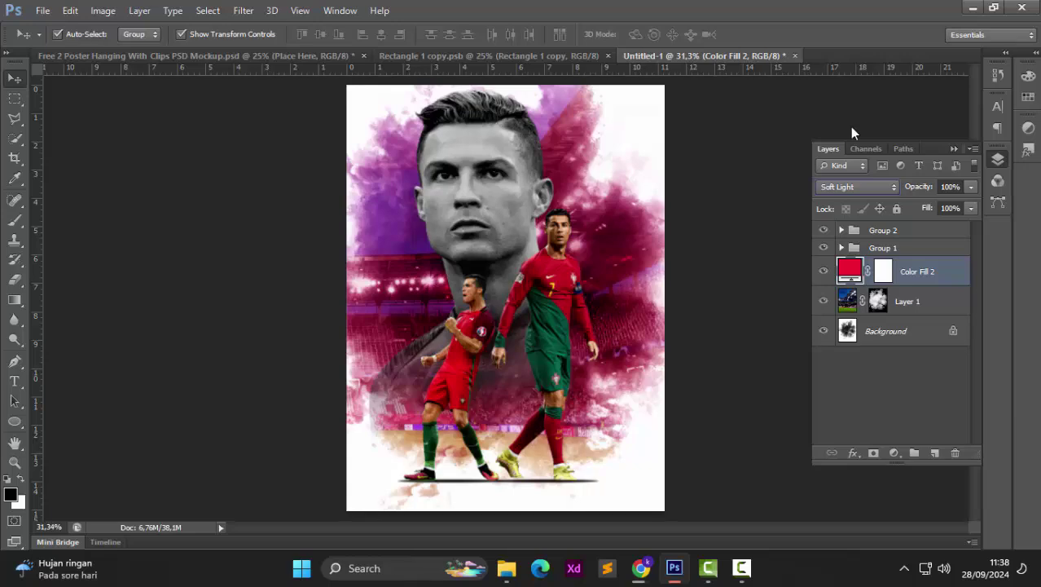
{"action": "key", "text": "Up"}
{"action": "key", "text": "Up"}
{"action": "key", "text": "Up"}
{"action": "key", "text": "Up"}
{"action": "key", "text": "Up"}
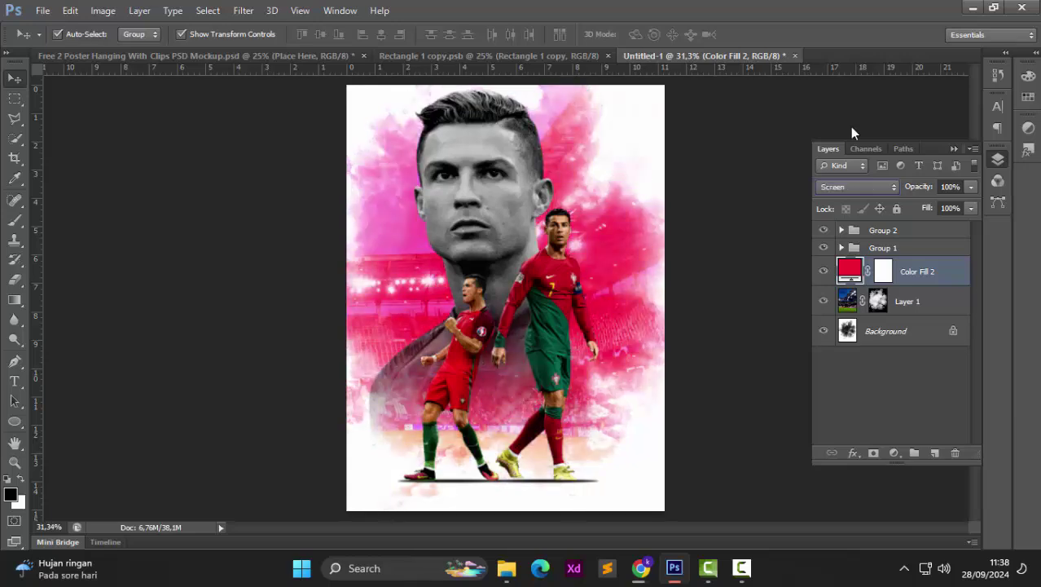
{"action": "key", "text": "Up"}
{"action": "key", "text": "Up"}
{"action": "key", "text": "Up"}
{"action": "key", "text": "Up"}
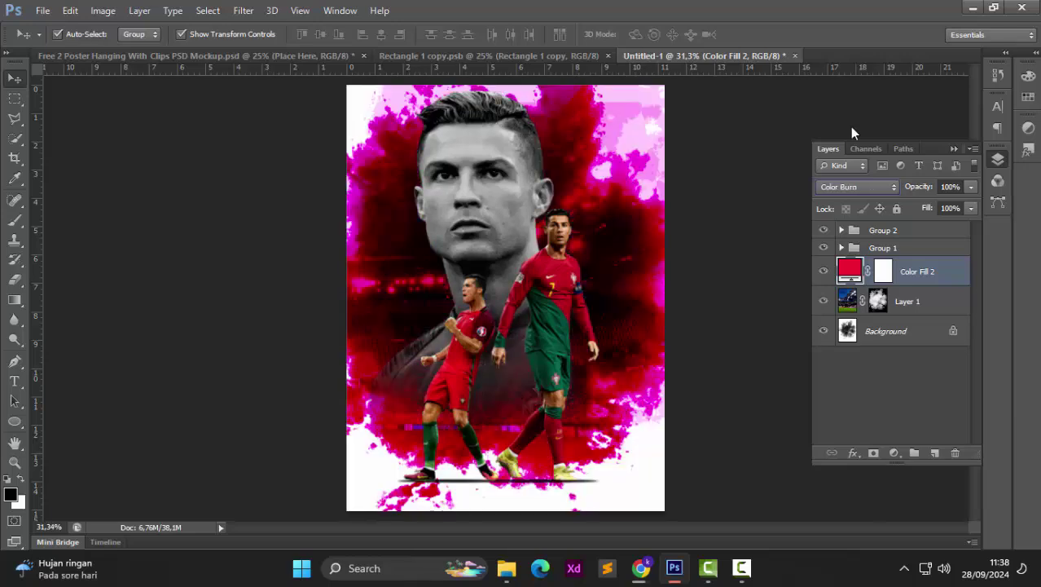
{"action": "key", "text": "Up"}
{"action": "key", "text": "Up"}
{"action": "key", "text": "Up"}
{"action": "key", "text": "Up"}
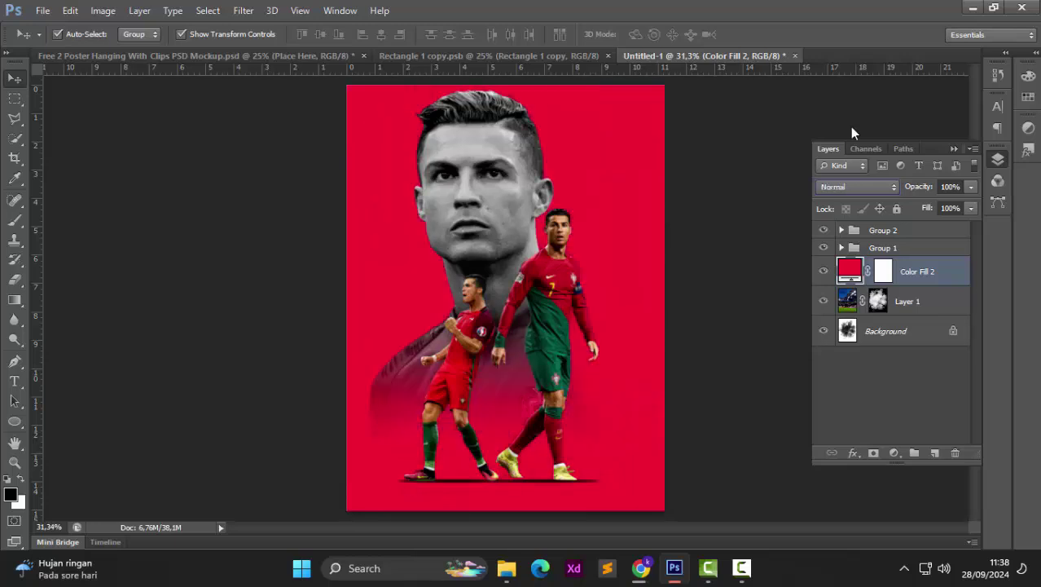
{"action": "key", "text": "Down"}
{"action": "key", "text": "Down"}
{"action": "key", "text": "Down"}
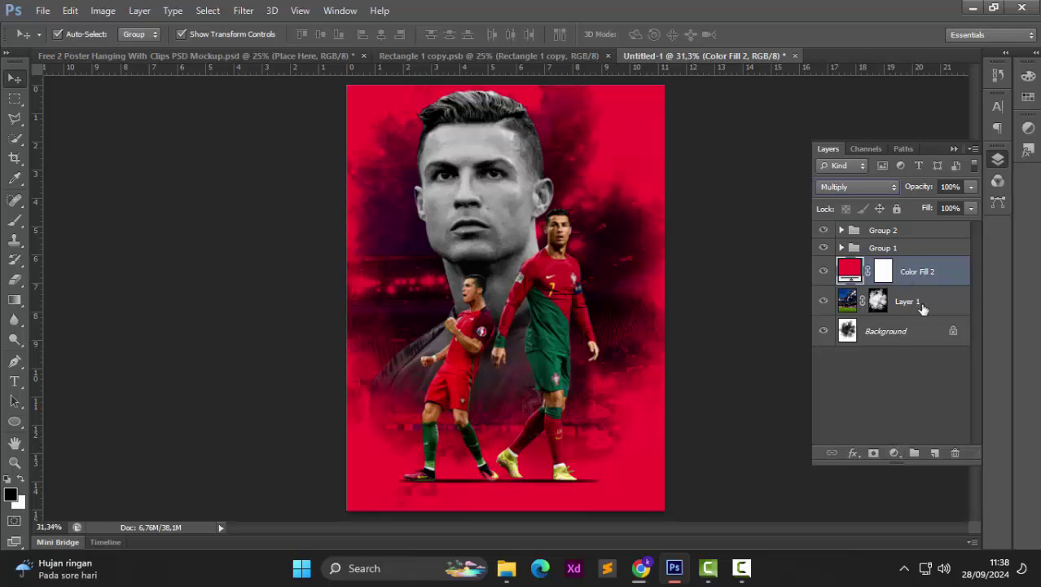
Step: Change the Color Fill 2 colour to medium grey (#727272) and deselect the layer
{"action": "double_click", "coordinate": [854, 271]}
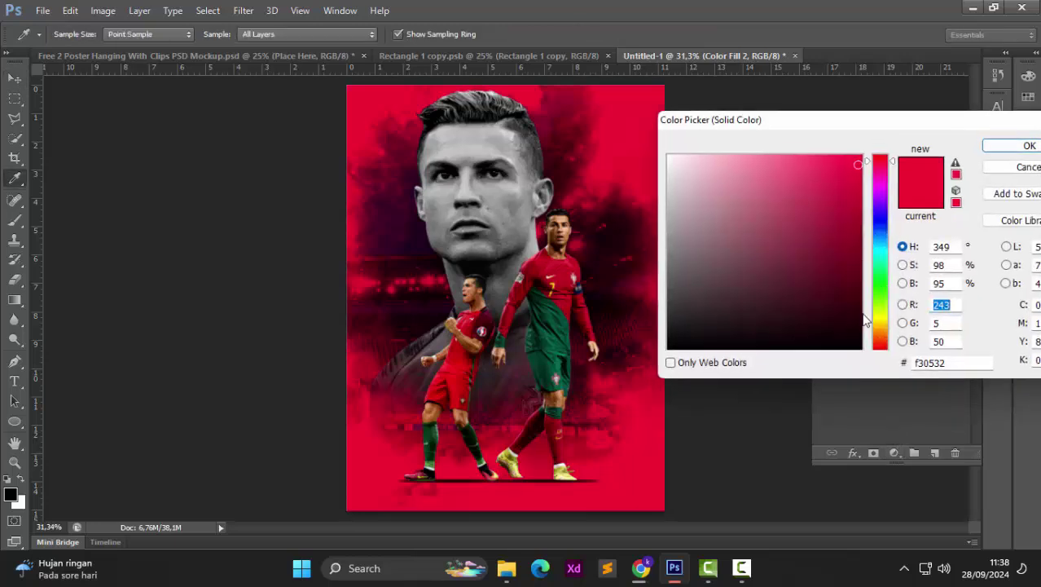
{"action": "left_click", "coordinate": [855, 321]}
{"action": "mouse_move", "coordinate": [856, 321]}
{"action": "left_mouse_down"}
{"action": "mouse_move", "coordinate": [698, 329]}
{"action": "mouse_move", "coordinate": [668, 247]}
{"action": "mouse_move", "coordinate": [663, 260]}
{"action": "left_mouse_up"}
{"action": "key", "text": "Return"}
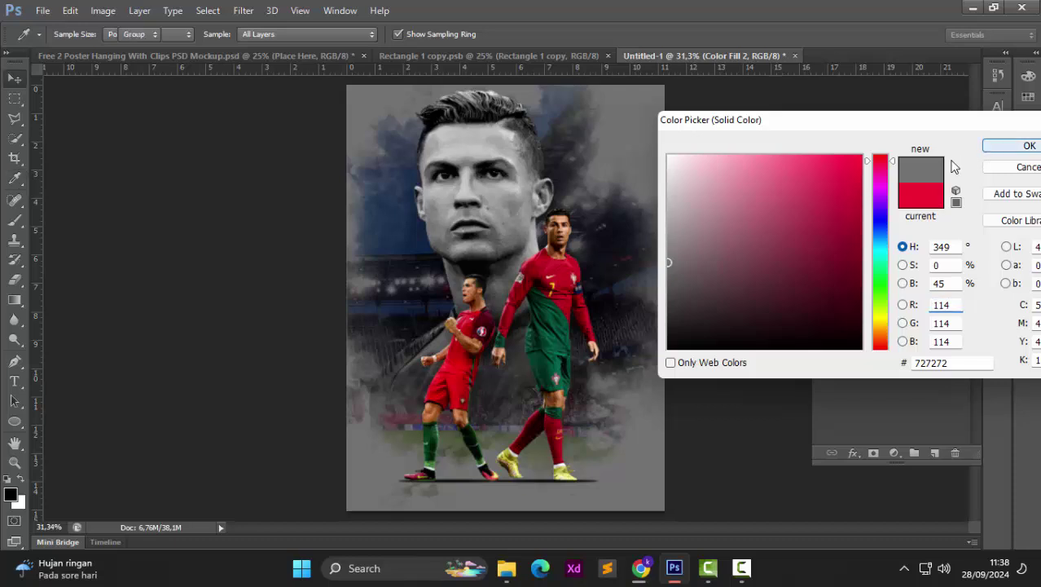
{"action": "left_click", "coordinate": [240, 333]}
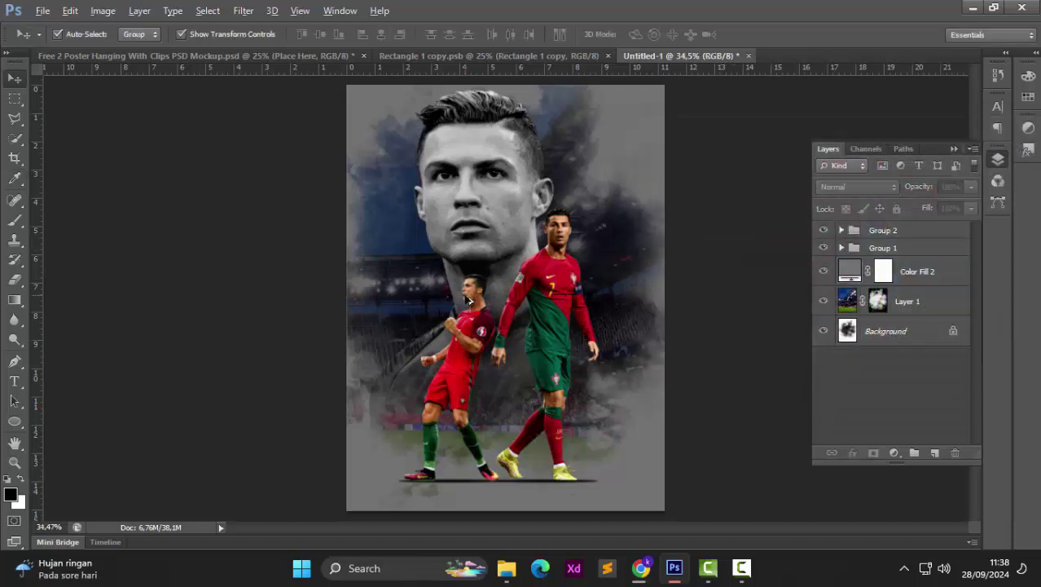
{"action": "scroll", "coordinate": [467, 300], "scroll_direction": "up", "scroll_amount": 1}
{"action": "scroll", "coordinate": [467, 300], "scroll_direction": "down", "scroll_amount": 1}
{"action": "key", "text": "alt"}
{"action": "left_click", "coordinate": [841, 248]}
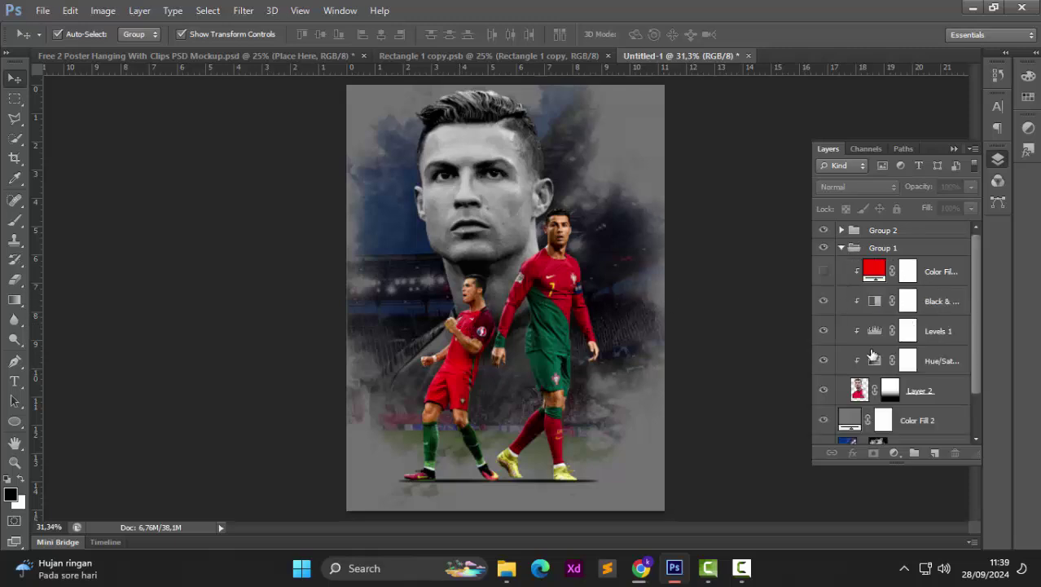
{"action": "left_click", "coordinate": [842, 248]}
Step: Add a drop shadow with a size of 38 px to Layer 4, the smaller player in Group 2
{"action": "left_click", "coordinate": [841, 230]}
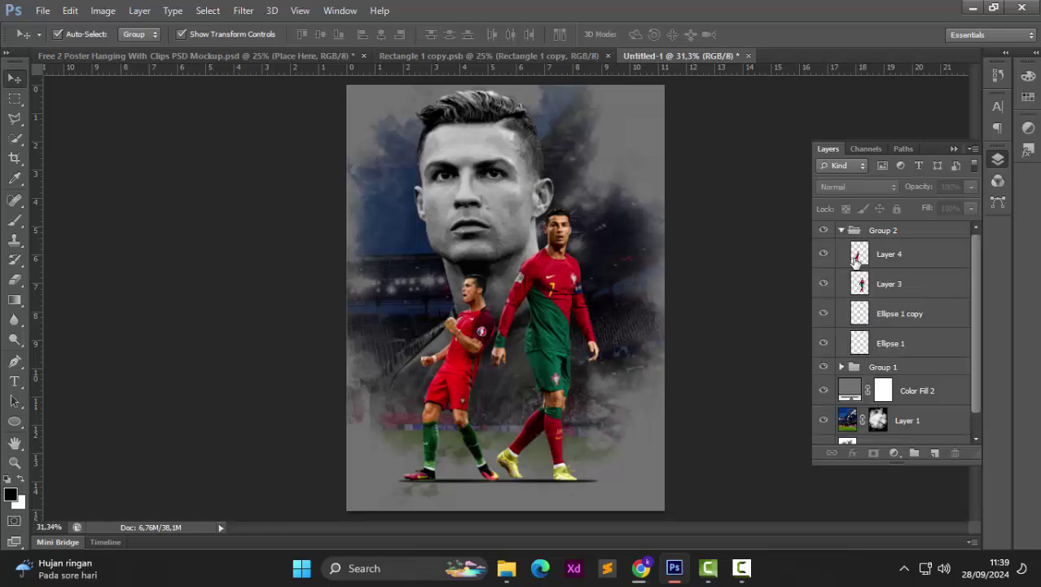
{"action": "left_click", "coordinate": [857, 257]}
{"action": "right_click", "coordinate": [857, 272]}
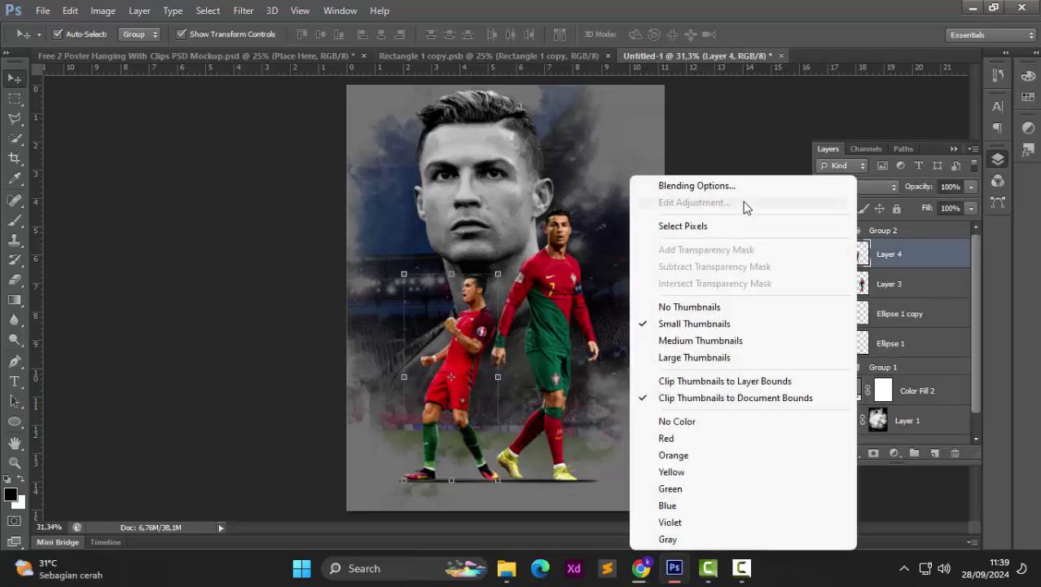
{"action": "left_click", "coordinate": [738, 192]}
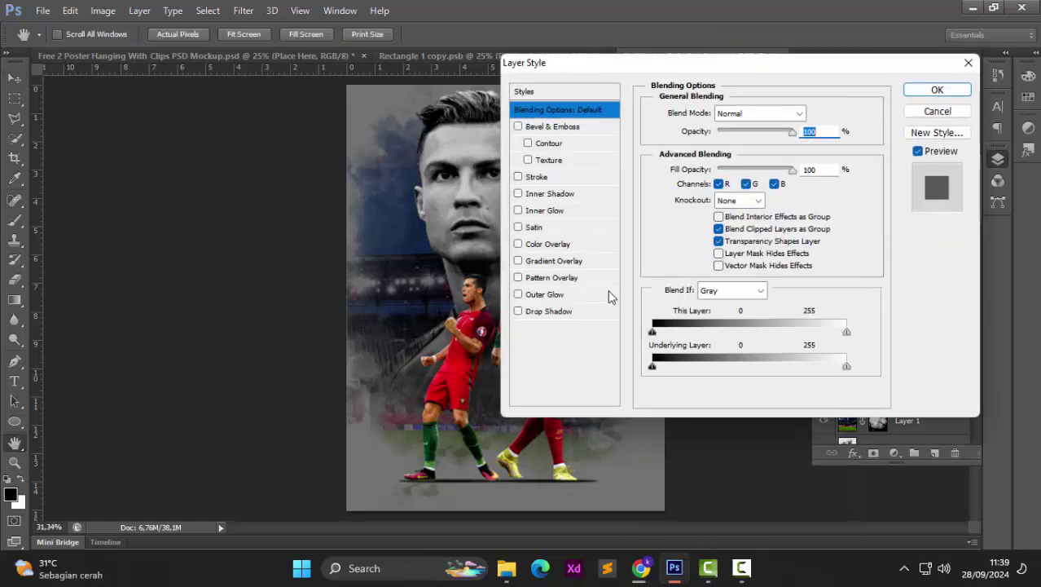
{"action": "left_click", "coordinate": [550, 313]}
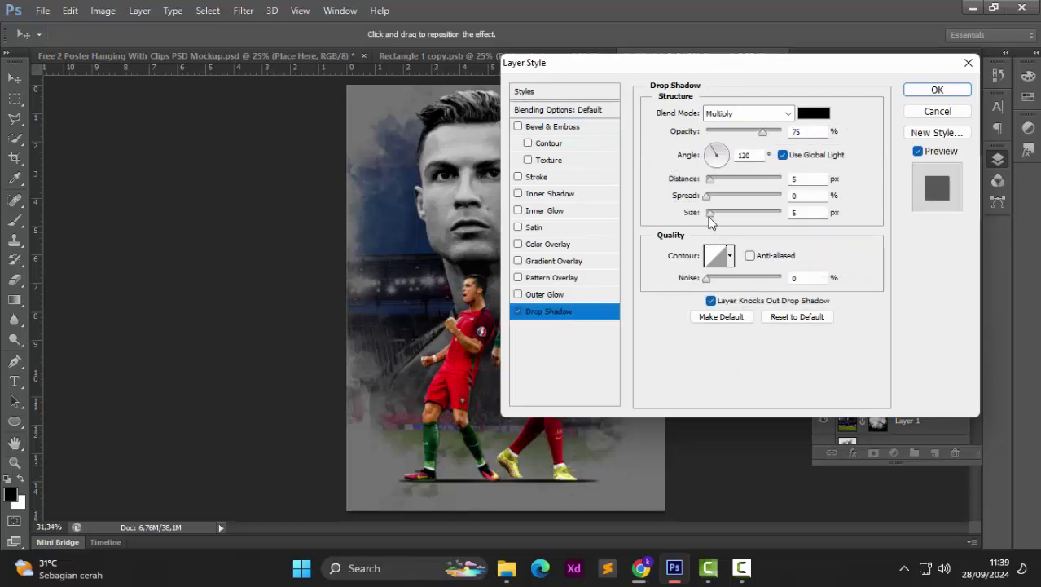
{"action": "left_click_drag", "start_coordinate": [710, 213], "coordinate": [721, 214]}
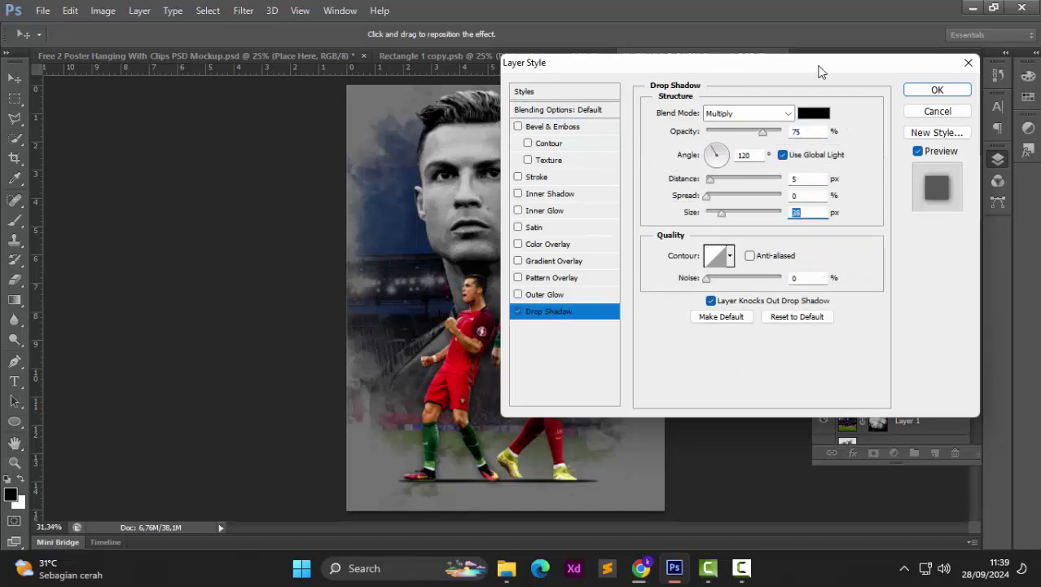
{"action": "left_click_drag", "start_coordinate": [820, 72], "coordinate": [908, 57]}
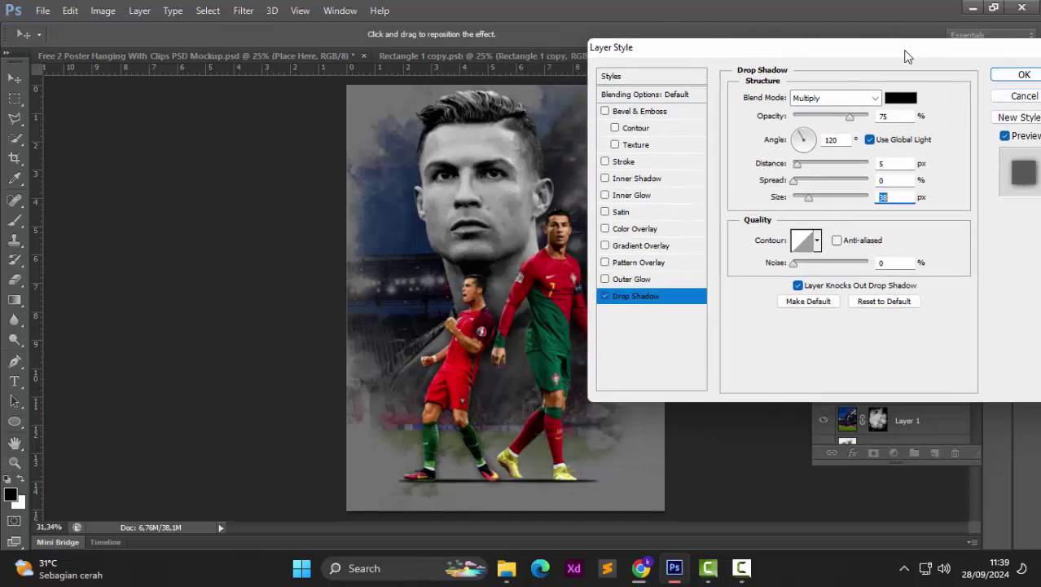
{"action": "left_click", "coordinate": [1024, 74]}
Step: Give Layer 3, the taller player, a drop shadow with a size of 38 px
{"action": "right_click", "coordinate": [860, 312]}
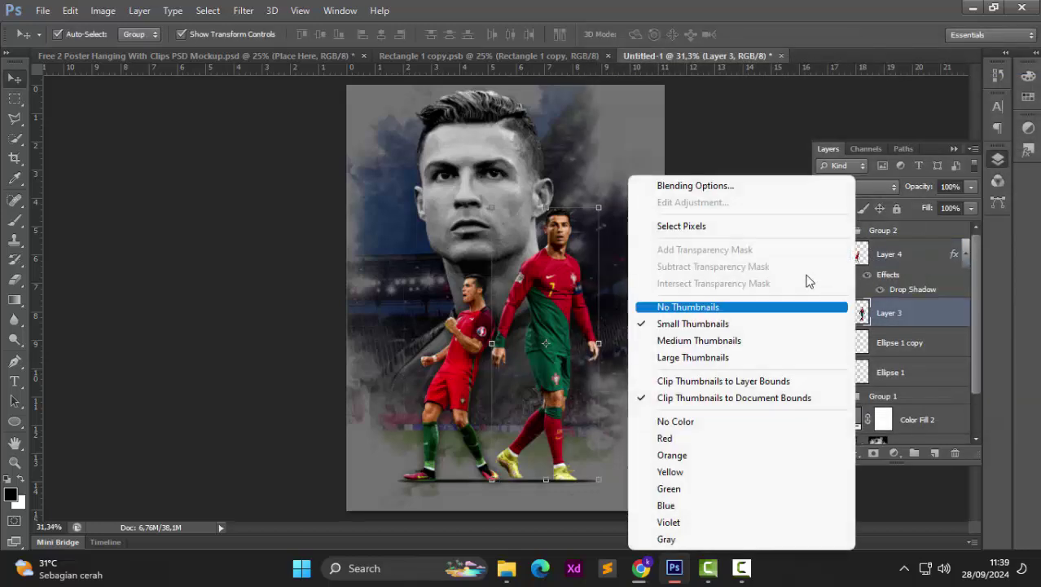
{"action": "left_click", "coordinate": [748, 186]}
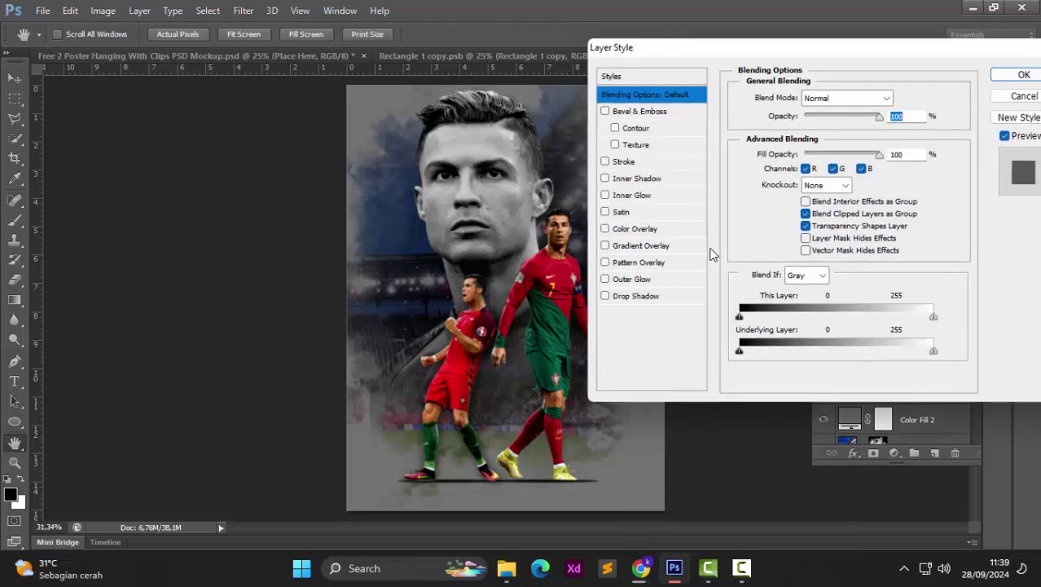
{"action": "left_click", "coordinate": [636, 296]}
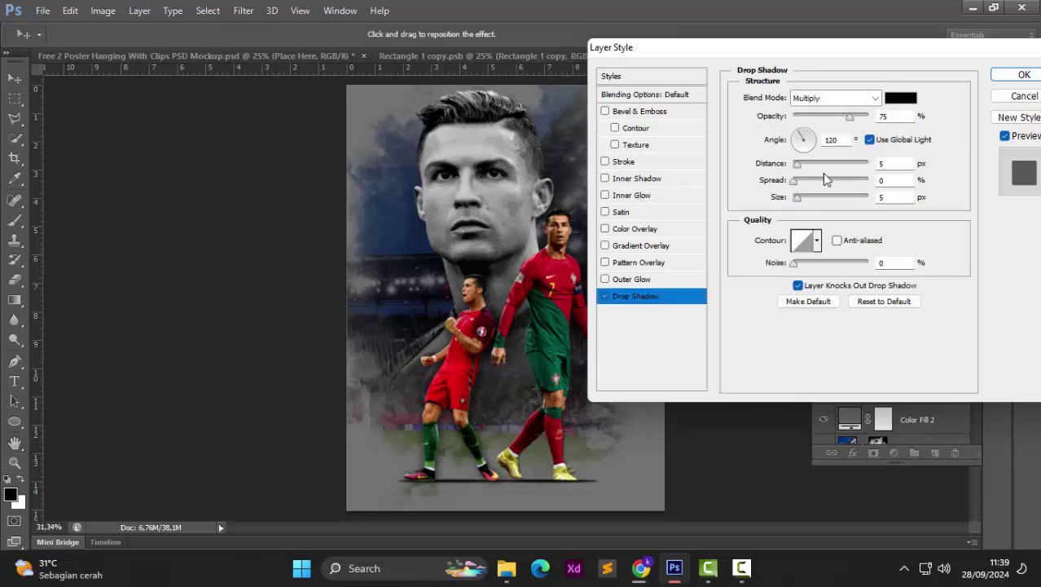
{"action": "double_click", "coordinate": [883, 197]}
{"action": "type", "text": "38"}
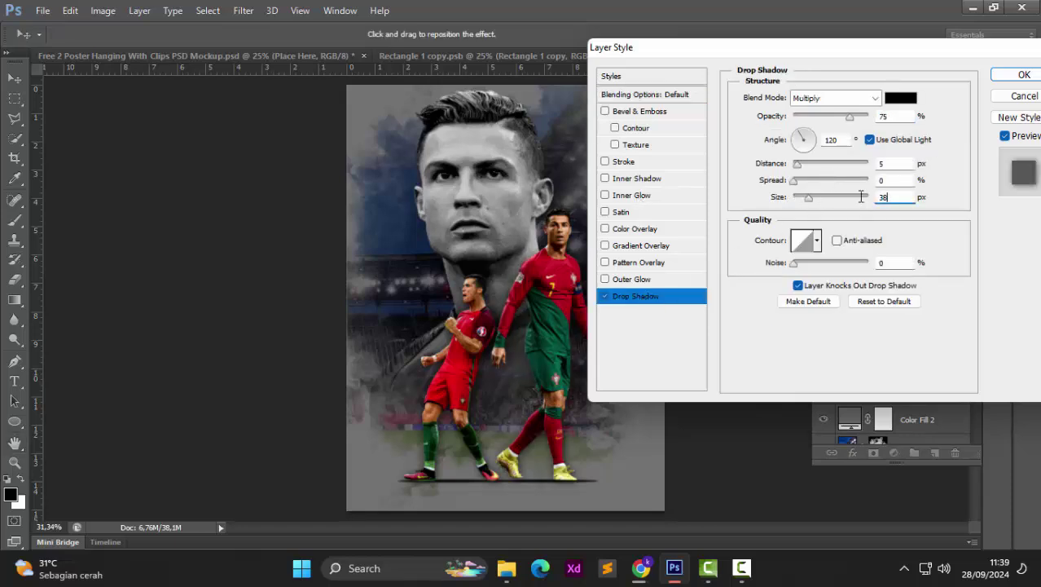
{"action": "left_click", "coordinate": [1018, 75]}
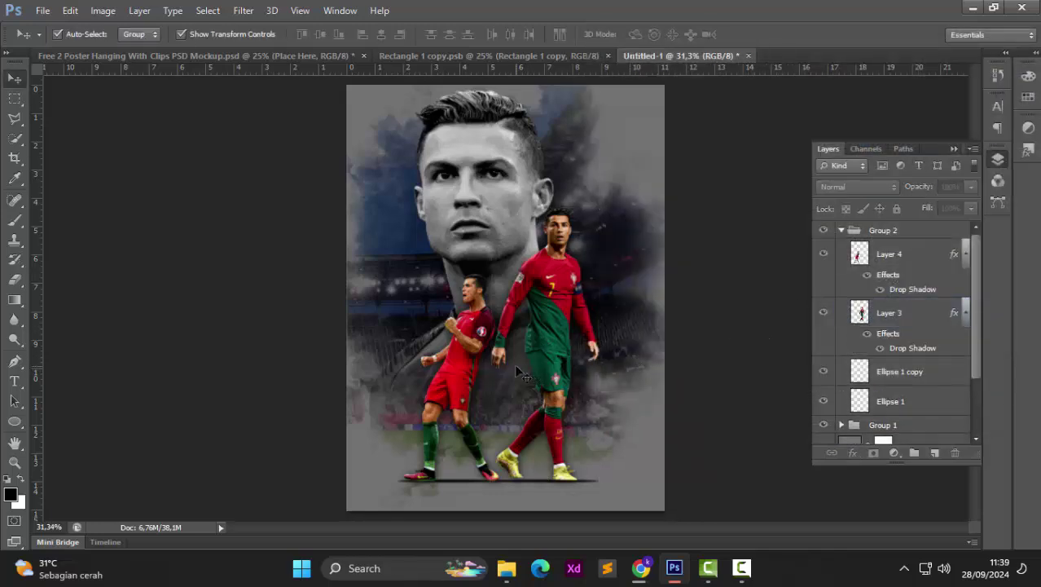
{"action": "scroll", "coordinate": [512, 366], "scroll_direction": "down", "scroll_amount": 1}
{"action": "scroll", "coordinate": [511, 366], "scroll_direction": "up", "scroll_amount": 1}
Step: Add the text "C.Ronaldo" in white 12 pt Poppins Bold to the right of the large portrait
{"action": "left_click", "coordinate": [14, 381]}
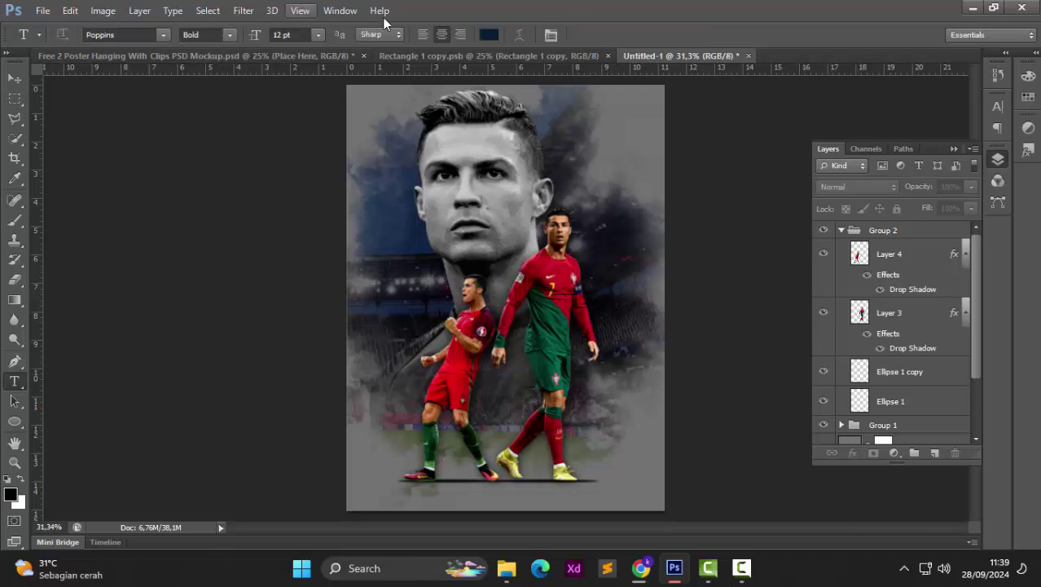
{"action": "left_click", "coordinate": [488, 34]}
{"action": "left_click", "coordinate": [668, 156]}
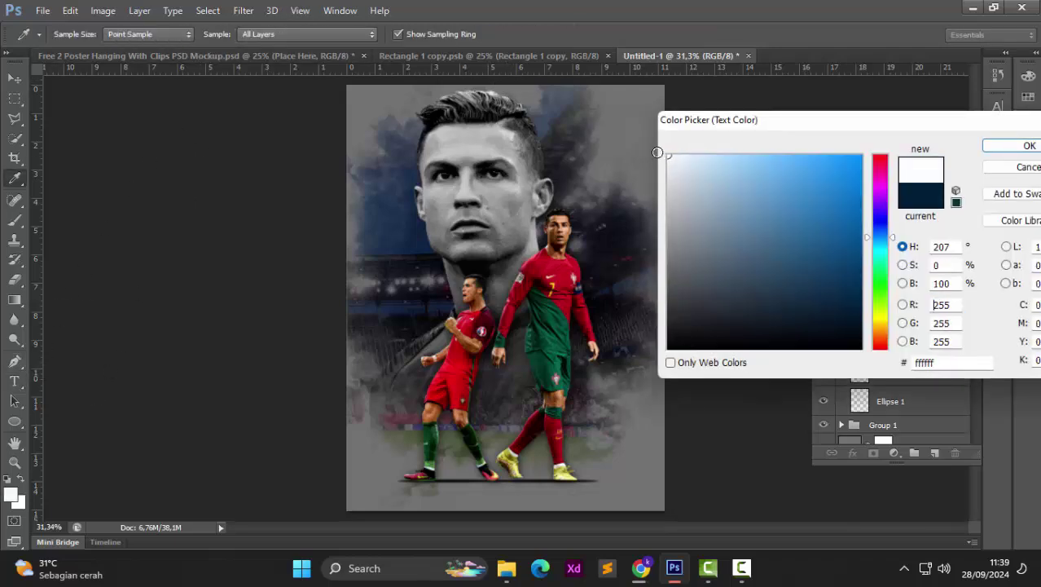
{"action": "left_click", "coordinate": [1029, 145]}
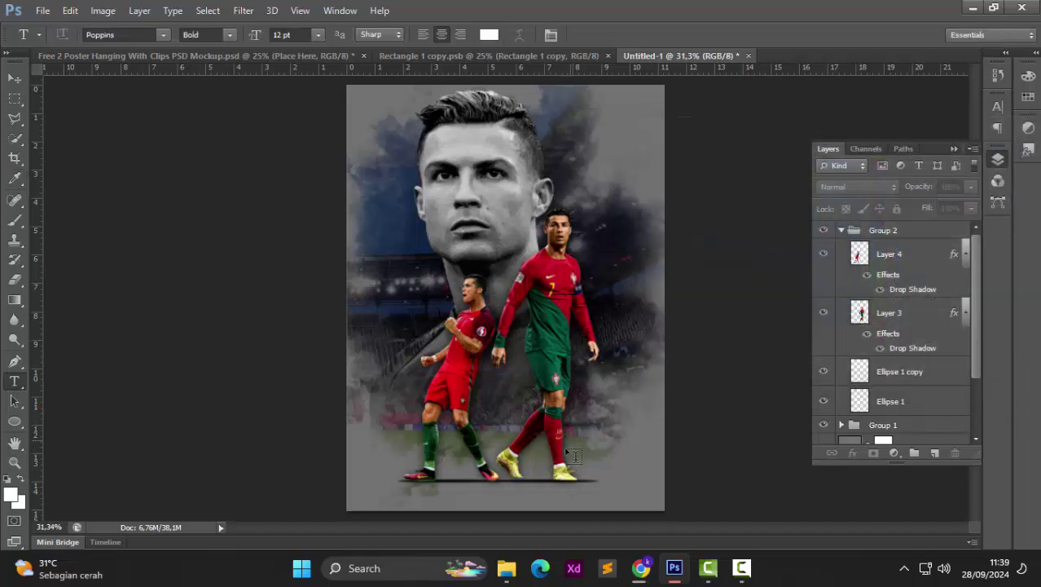
{"action": "left_click", "coordinate": [593, 152]}
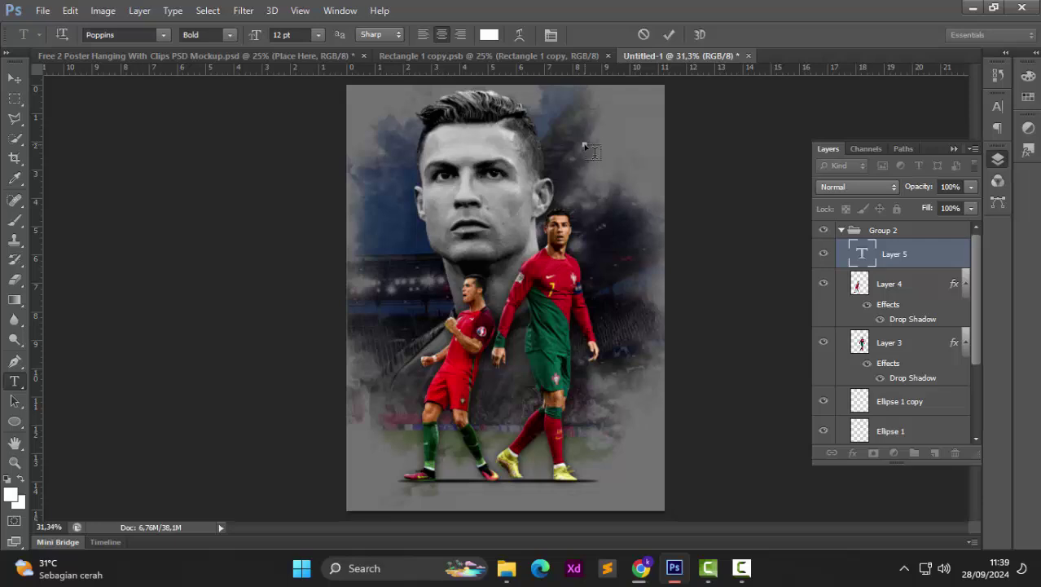
{"action": "type", "text": "C.Ronaldo"}
{"action": "left_click", "coordinate": [14, 77]}
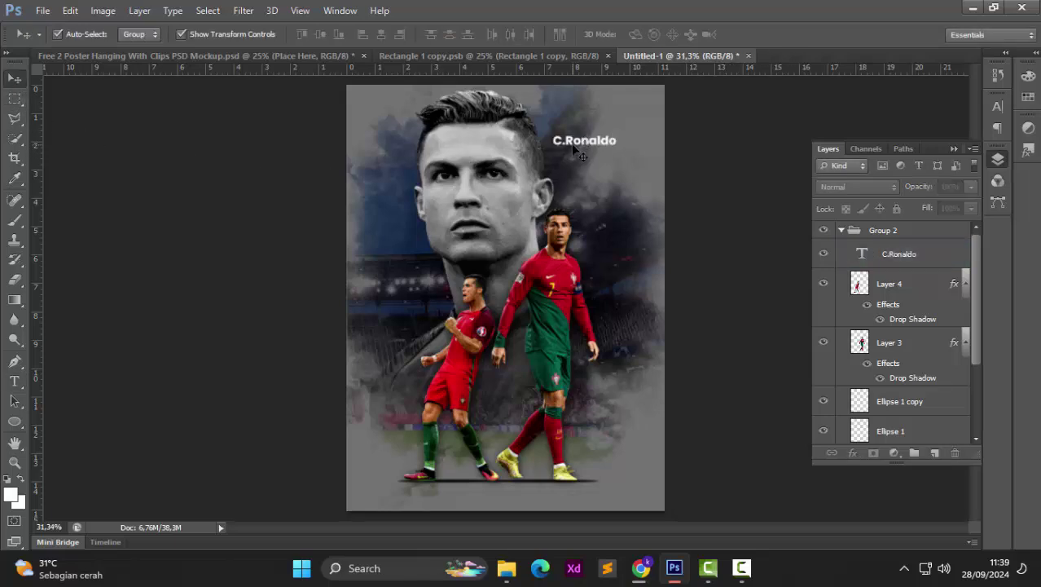
Step: Take the C.Ronaldo text layer out of Group 2, place it above the group, and move the text to the poster's upper-right corner
{"action": "left_click_drag", "start_coordinate": [575, 141], "coordinate": [611, 118]}
{"action": "key", "text": "ctrl+z"}
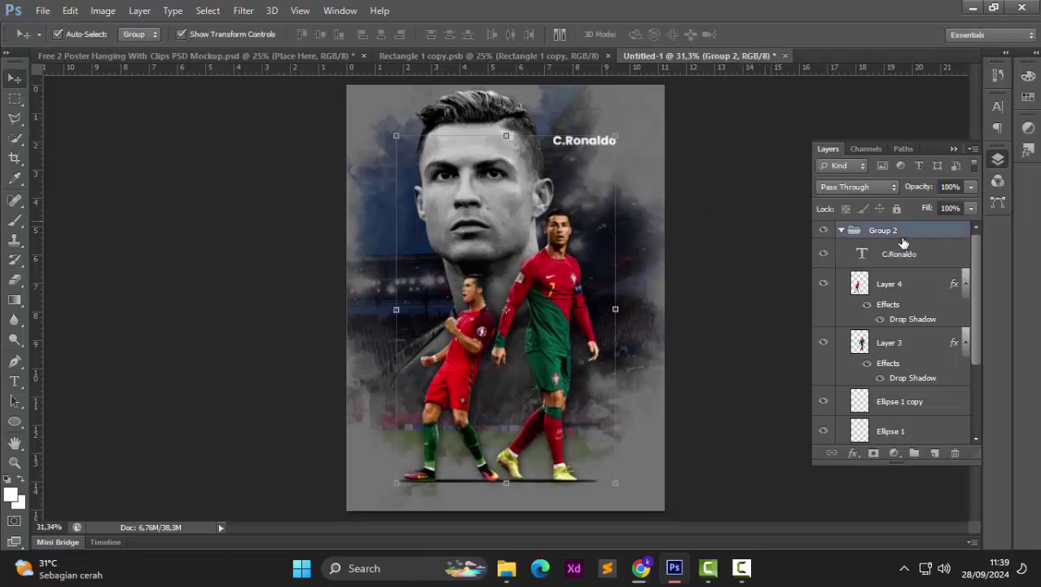
{"action": "double_click", "coordinate": [905, 253]}
{"action": "key", "text": "Return"}
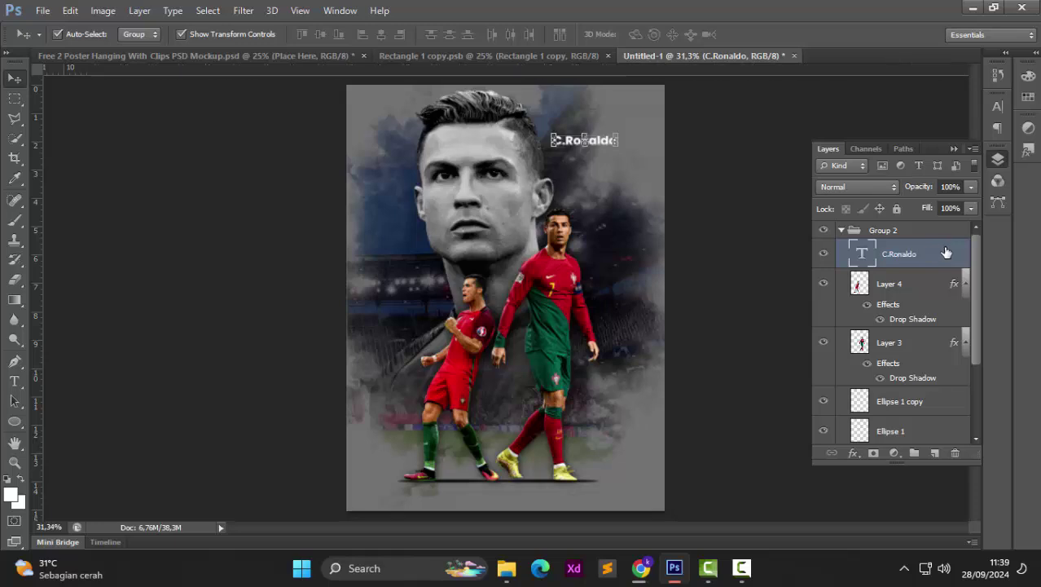
{"action": "left_click_drag", "start_coordinate": [945, 252], "coordinate": [893, 232]}
{"action": "left_click", "coordinate": [843, 259]}
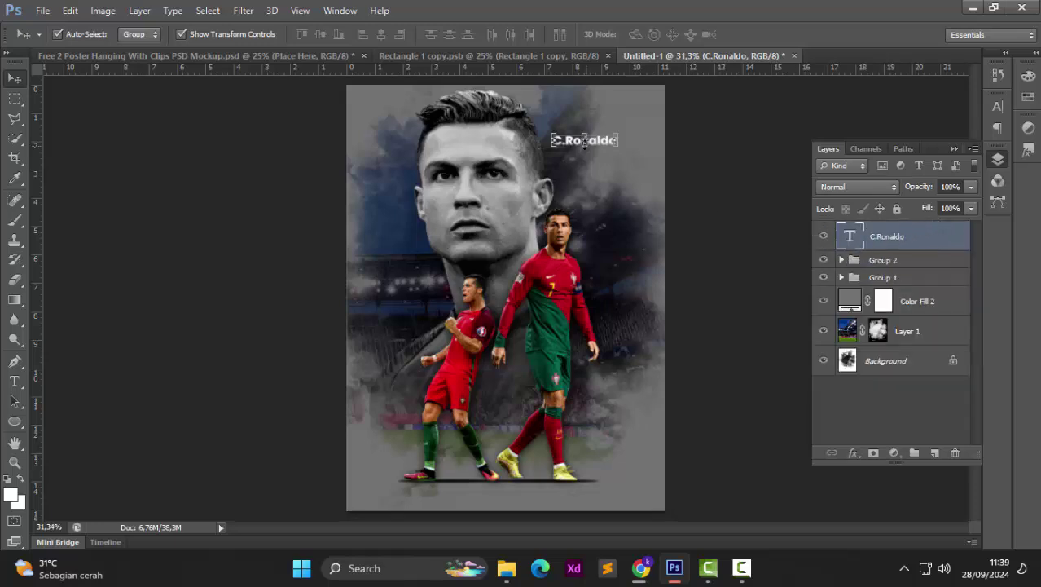
{"action": "left_click_drag", "start_coordinate": [597, 141], "coordinate": [628, 113]}
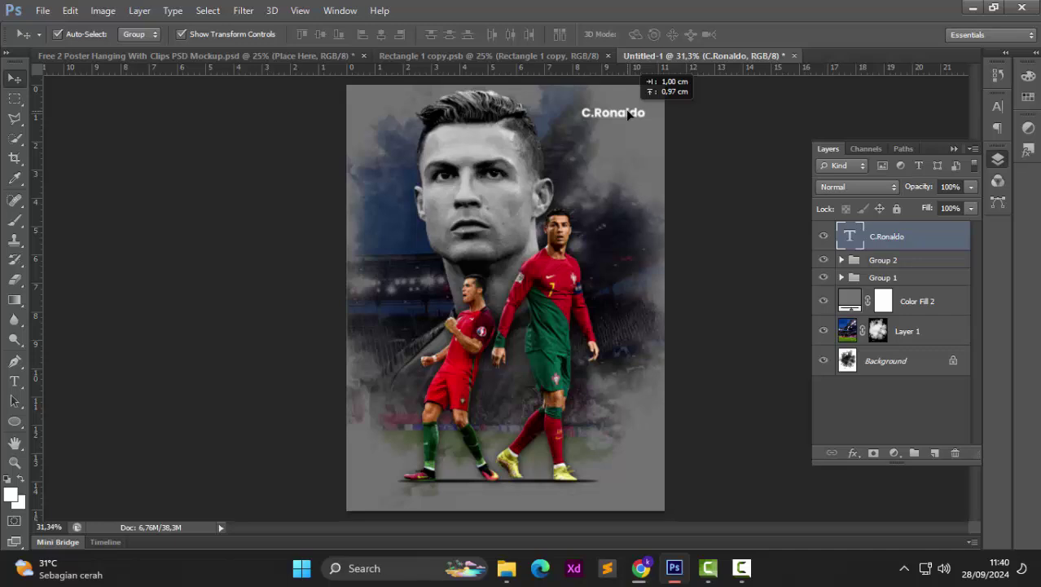
{"action": "left_click", "coordinate": [740, 168]}
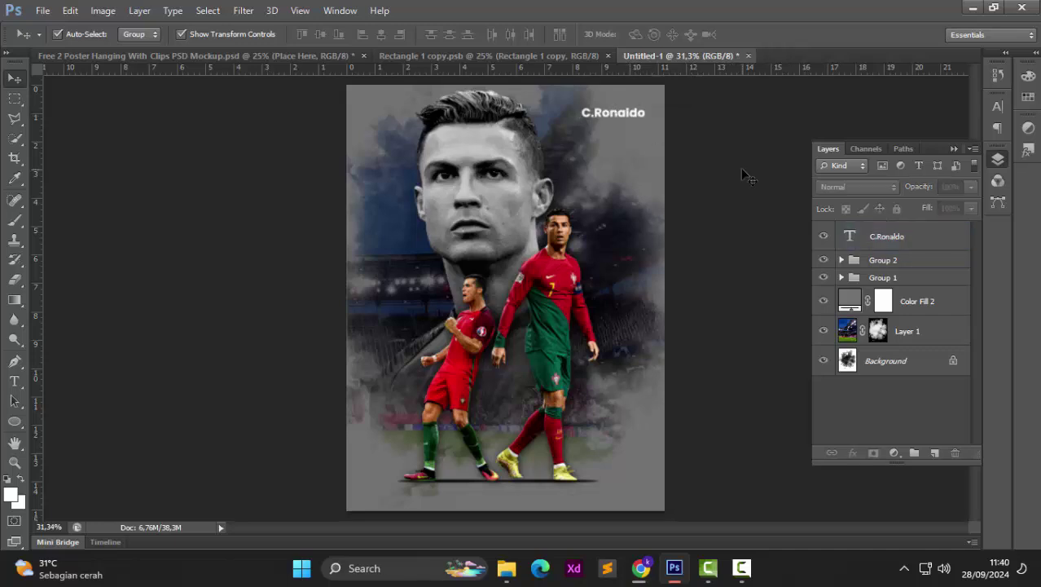
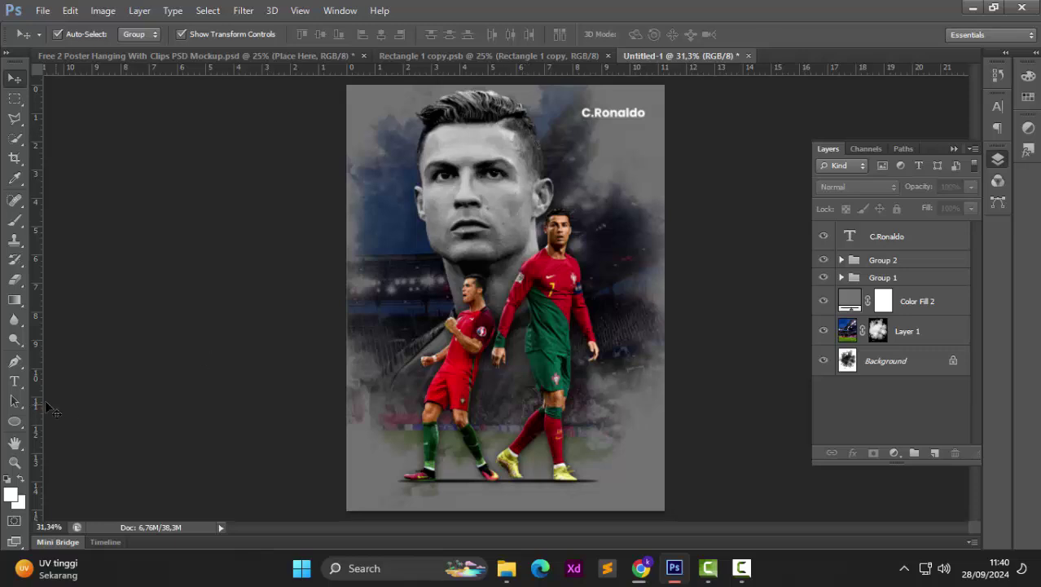
Step: Add the white text "The Bast Player" near the poster's lower-left corner
{"action": "left_click", "coordinate": [14, 381]}
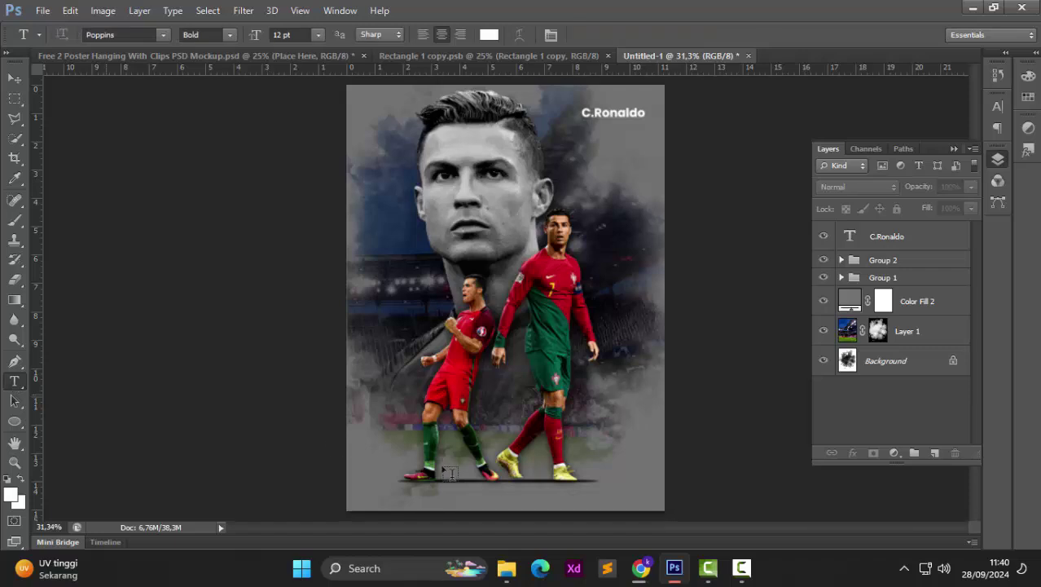
{"action": "left_click", "coordinate": [365, 485]}
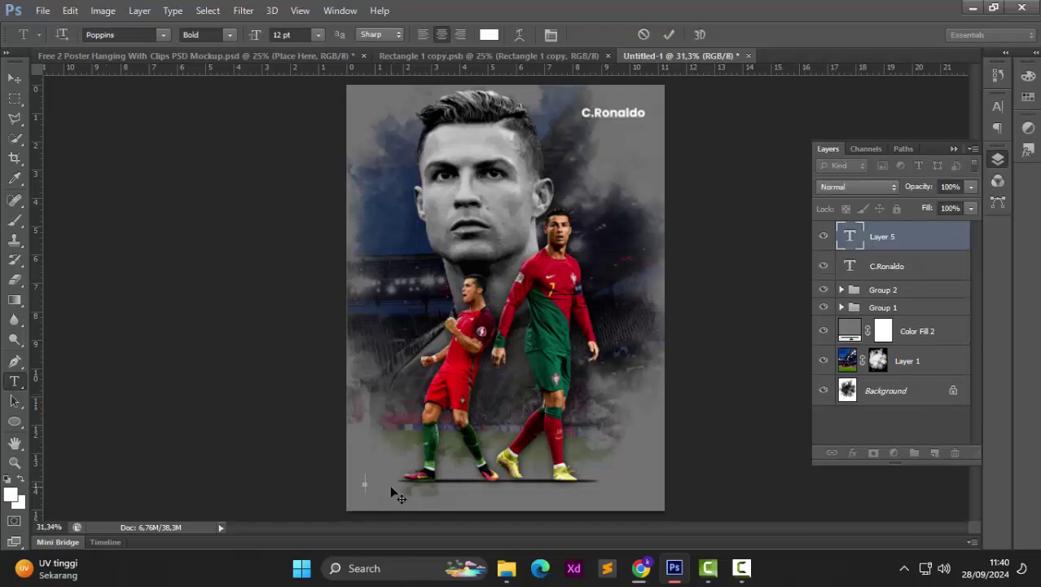
{"action": "type", "text": "The"}
{"action": "type", "text": " Boss"}
{"action": "type", "text": "t Pla"}
{"action": "type", "text": "yer"}
Step: Set the word "Player" in the lower-left caption to the Regular font style
{"action": "left_click_drag", "start_coordinate": [372, 482], "coordinate": [417, 483]}
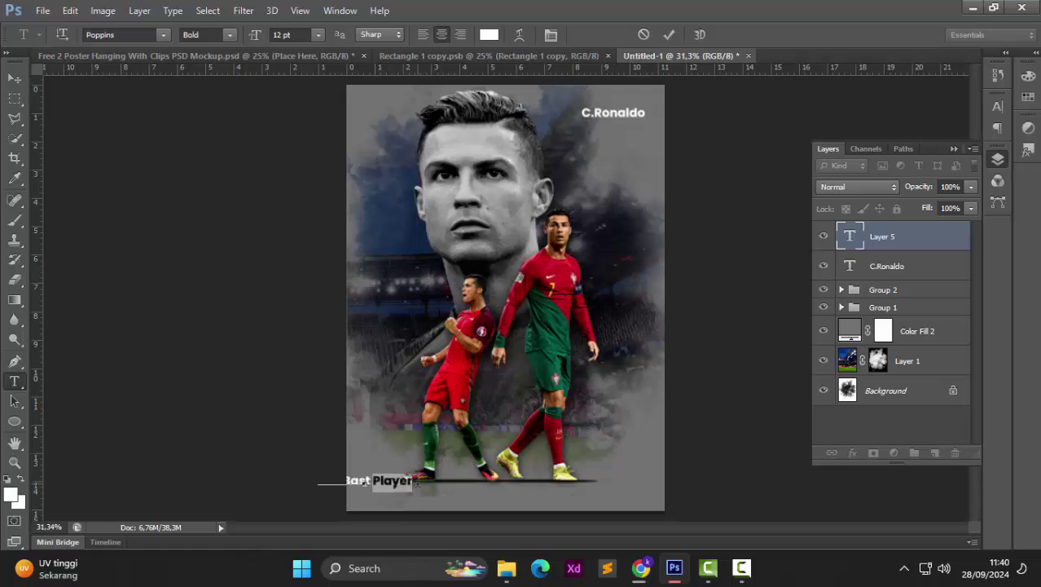
{"action": "left_click", "coordinate": [233, 33]}
{"action": "left_click", "coordinate": [220, 48]}
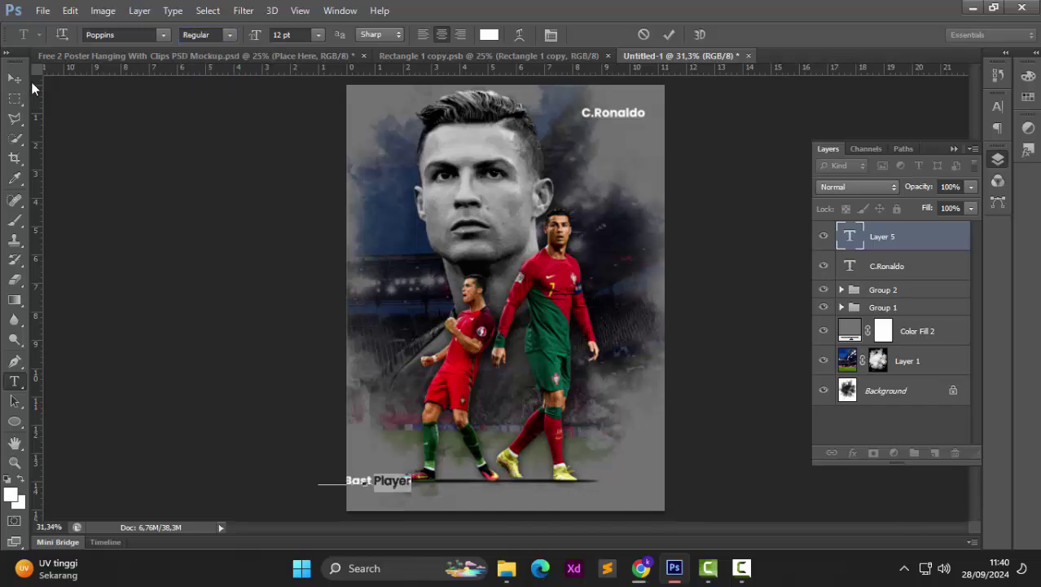
{"action": "left_click", "coordinate": [19, 77]}
Step: Scale The Bast Player caption to about 75% and position it in the poster's lower-left corner, below the players' feet
{"action": "left_click_drag", "start_coordinate": [400, 488], "coordinate": [430, 496]}
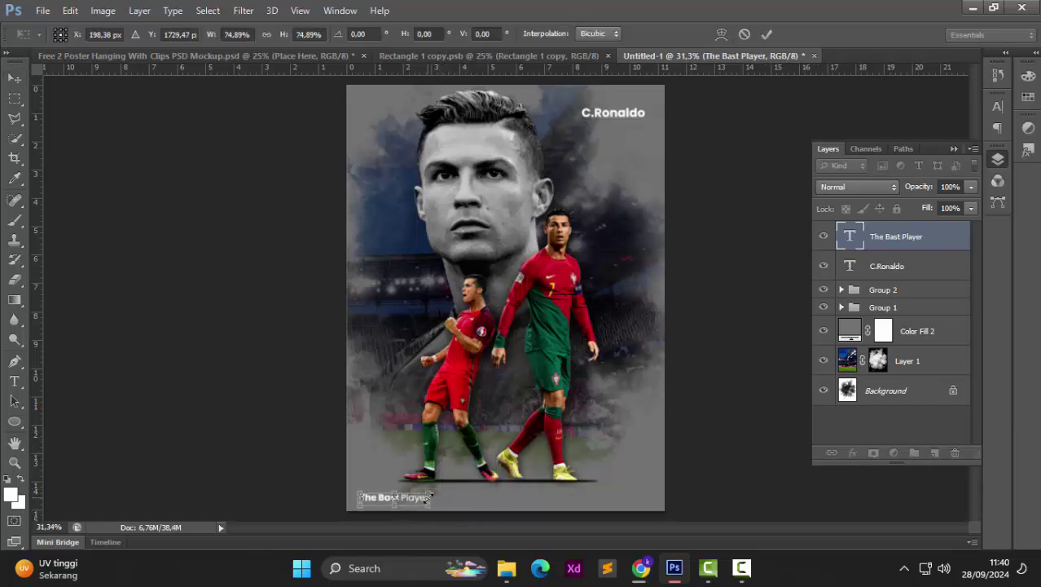
{"action": "key", "text": "Return"}
{"action": "left_click", "coordinate": [265, 475]}
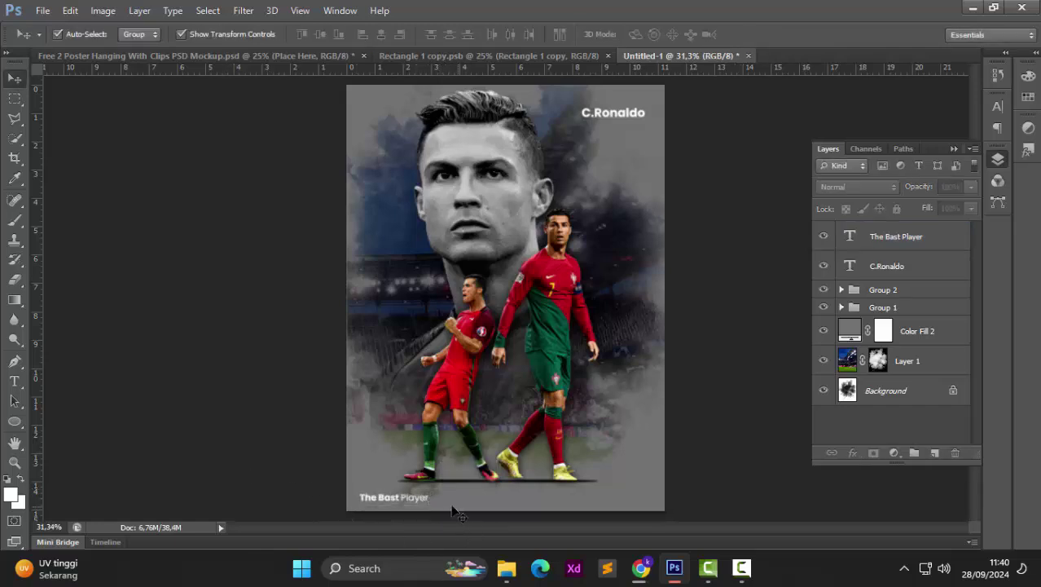
{"action": "left_click_drag", "start_coordinate": [420, 496], "coordinate": [420, 500]}
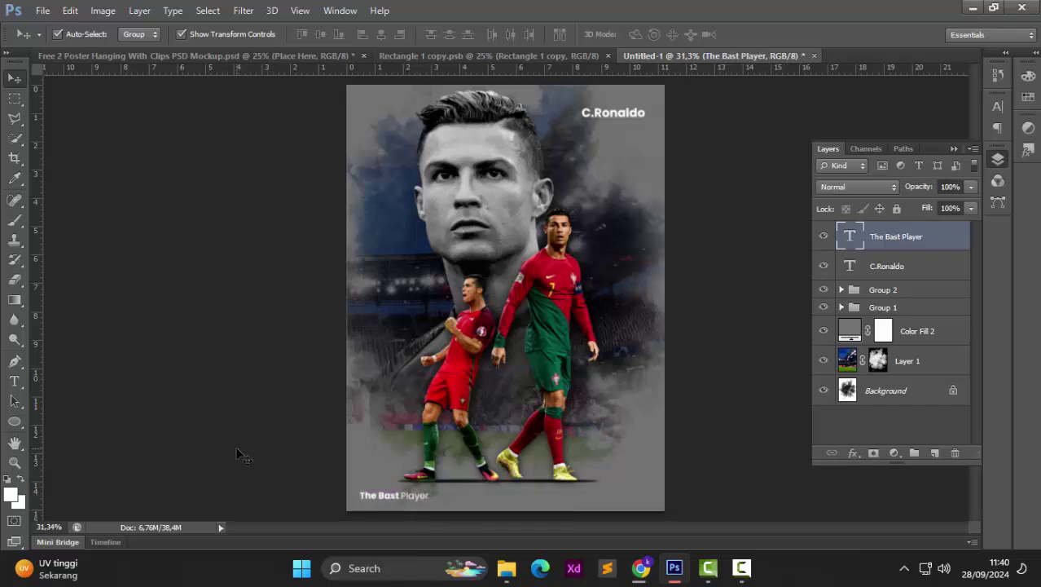
{"action": "left_click", "coordinate": [204, 456]}
Step: Draw a 3 px wide vertical white line about 851 px long above the lower-left caption and align it with the caption's left edge
{"action": "left_click", "coordinate": [16, 421]}
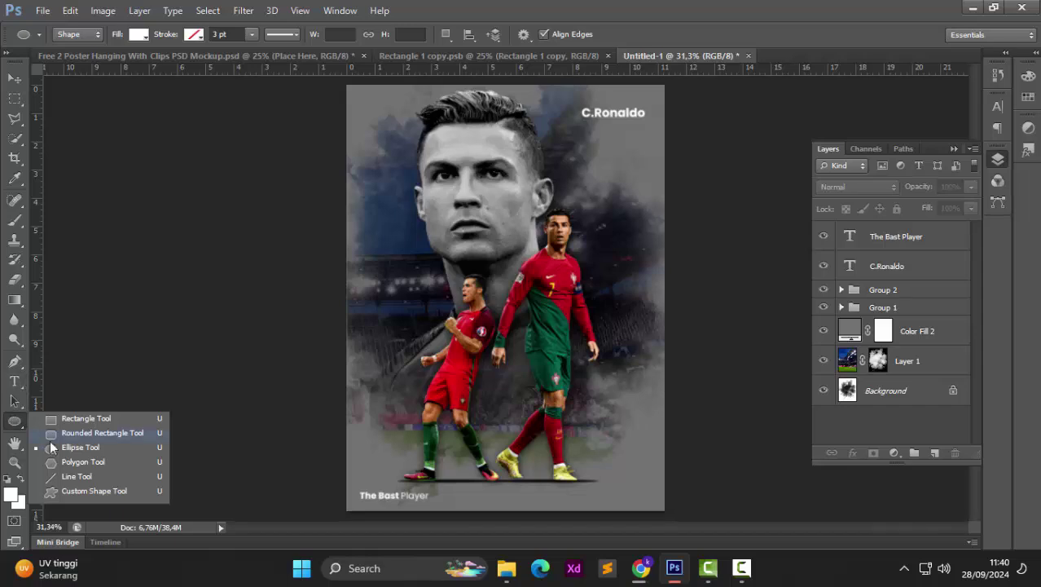
{"action": "left_click", "coordinate": [65, 476]}
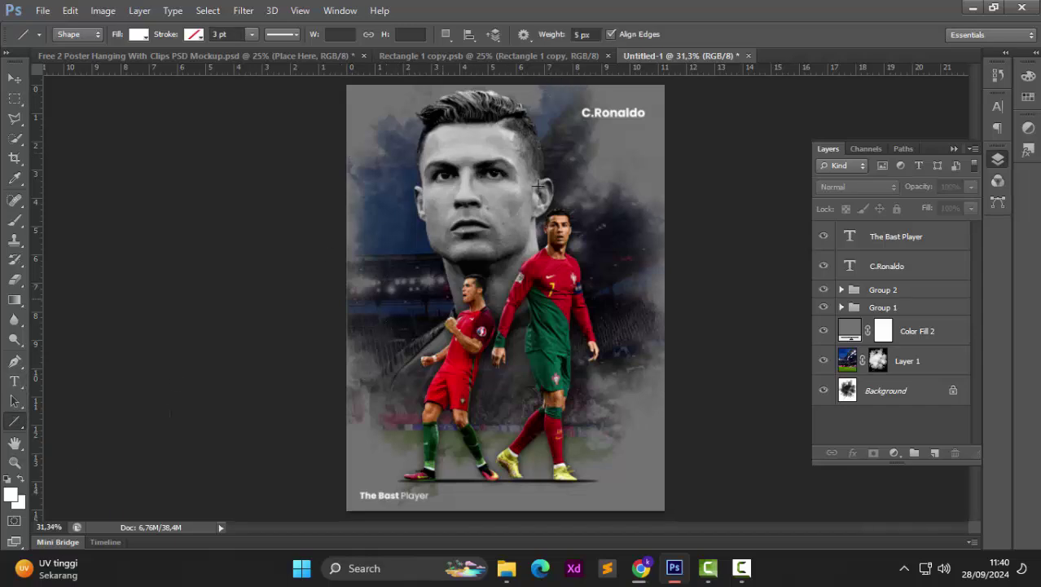
{"action": "left_click", "coordinate": [582, 35]}
{"action": "type", "text": "3"}
{"action": "key", "text": "Return"}
{"action": "left_click_drag", "start_coordinate": [369, 275], "coordinate": [368, 481]}
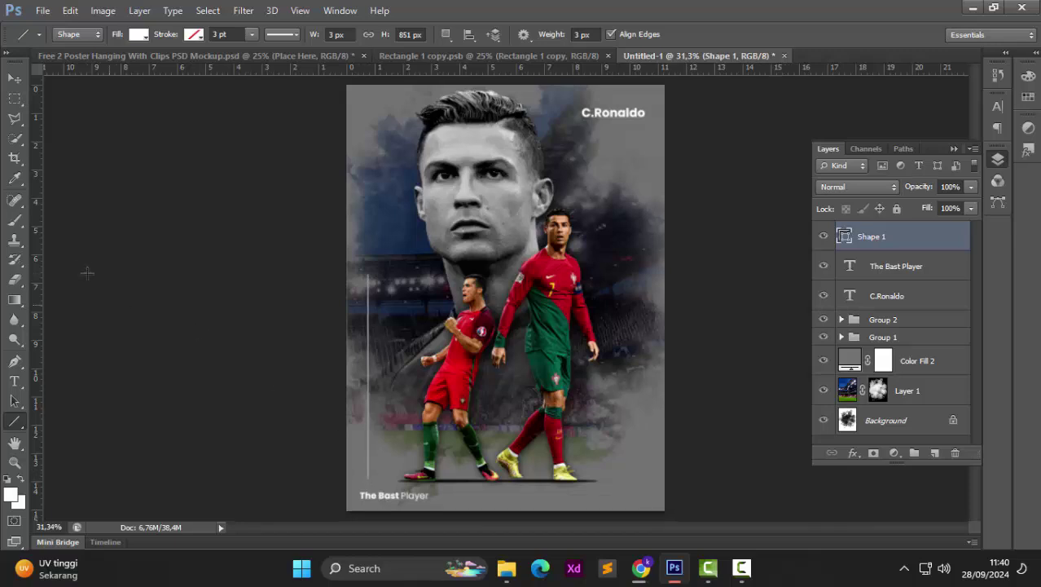
{"action": "left_click", "coordinate": [15, 79]}
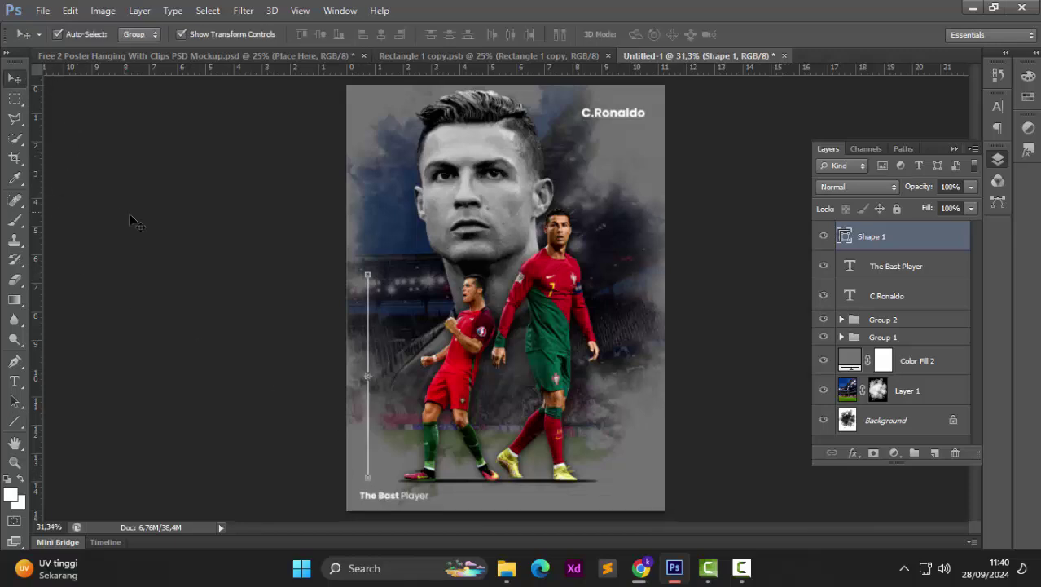
{"action": "left_click_drag", "start_coordinate": [368, 341], "coordinate": [360, 346]}
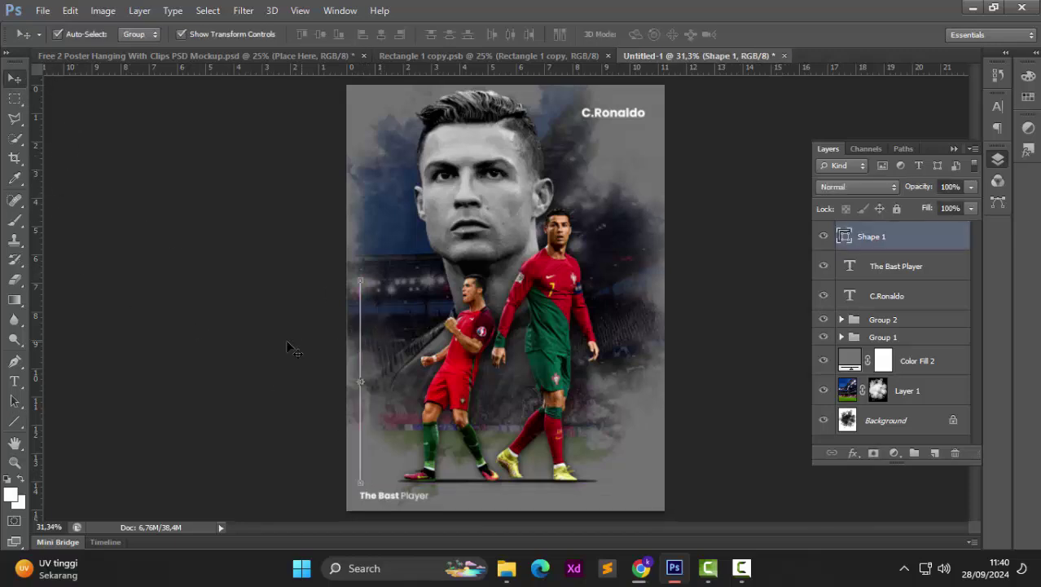
Step: Move the vertical white line slightly upward to leave a wider gap above the The Bast Player caption
{"action": "left_click", "coordinate": [276, 342]}
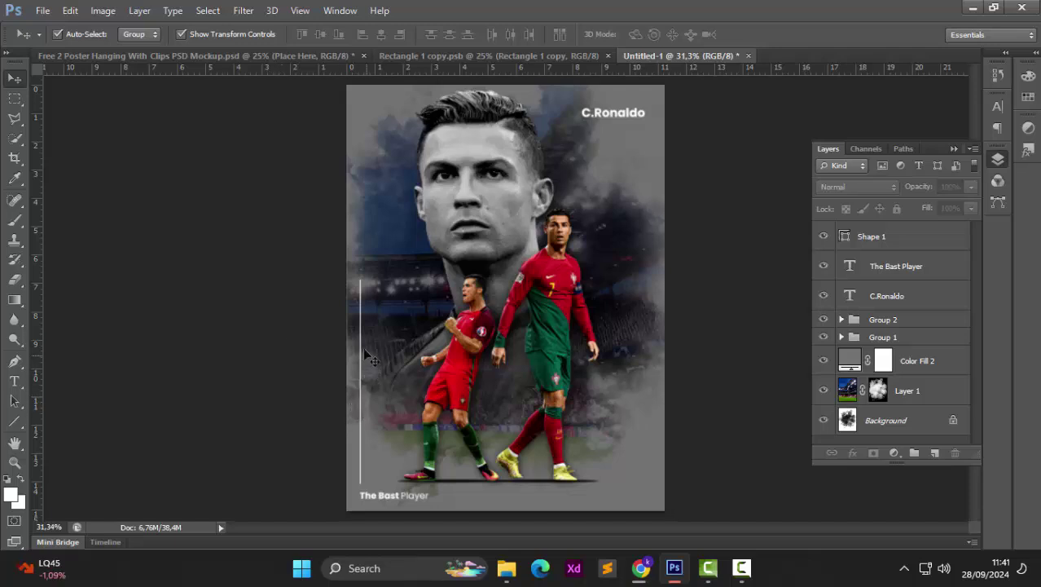
{"action": "left_click_drag", "start_coordinate": [366, 355], "coordinate": [366, 348]}
{"action": "left_click", "coordinate": [278, 393]}
Step: Duplicate the The Bast Player caption into the poster's lower-right corner and change the copy's text to "In The Word"
{"action": "left_click", "coordinate": [413, 499]}
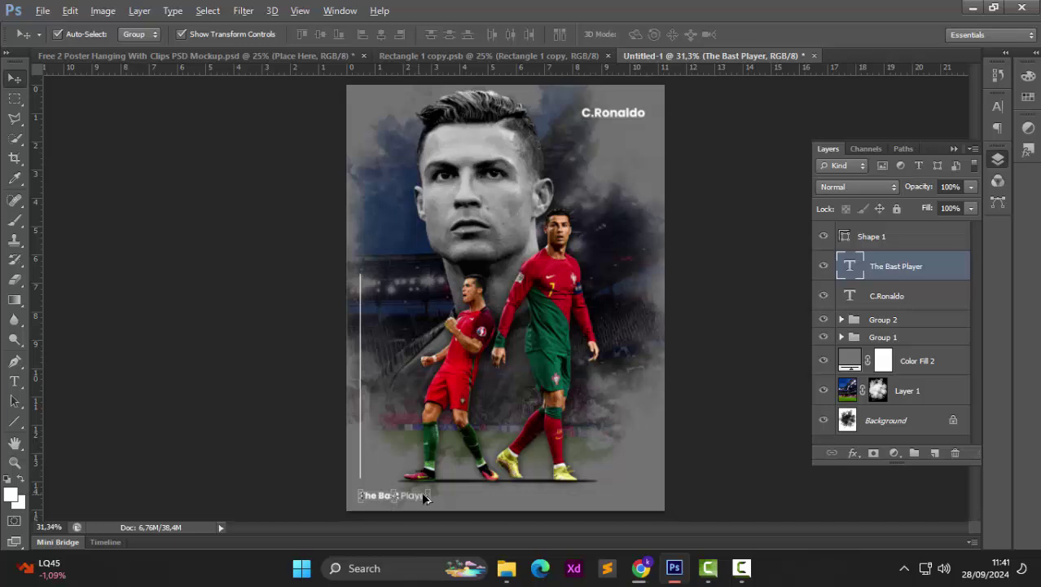
{"action": "left_click_drag", "start_coordinate": [421, 493], "coordinate": [641, 489]}
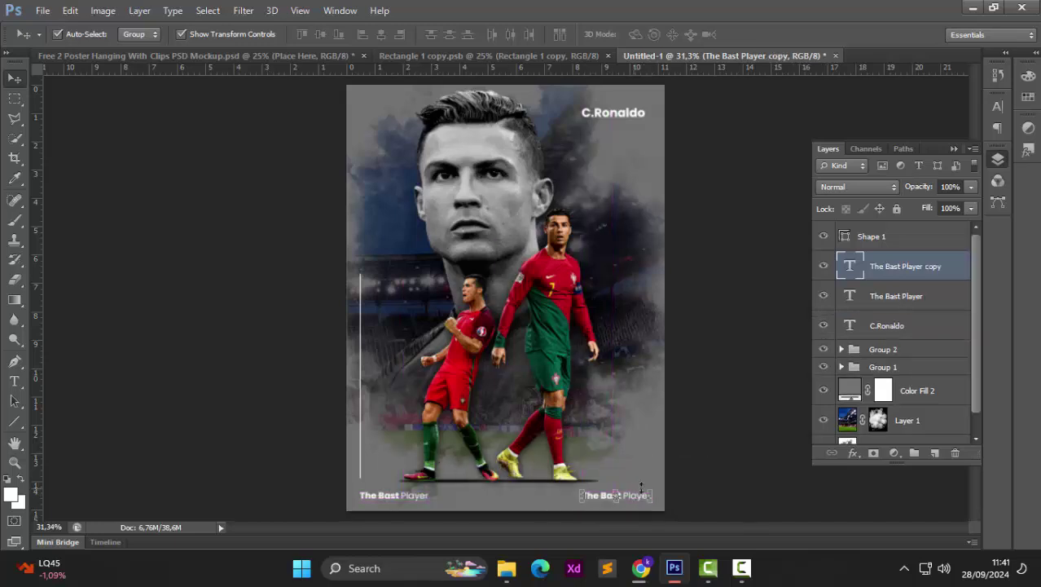
{"action": "double_click", "coordinate": [855, 269]}
{"action": "key", "text": "BackSpace"}
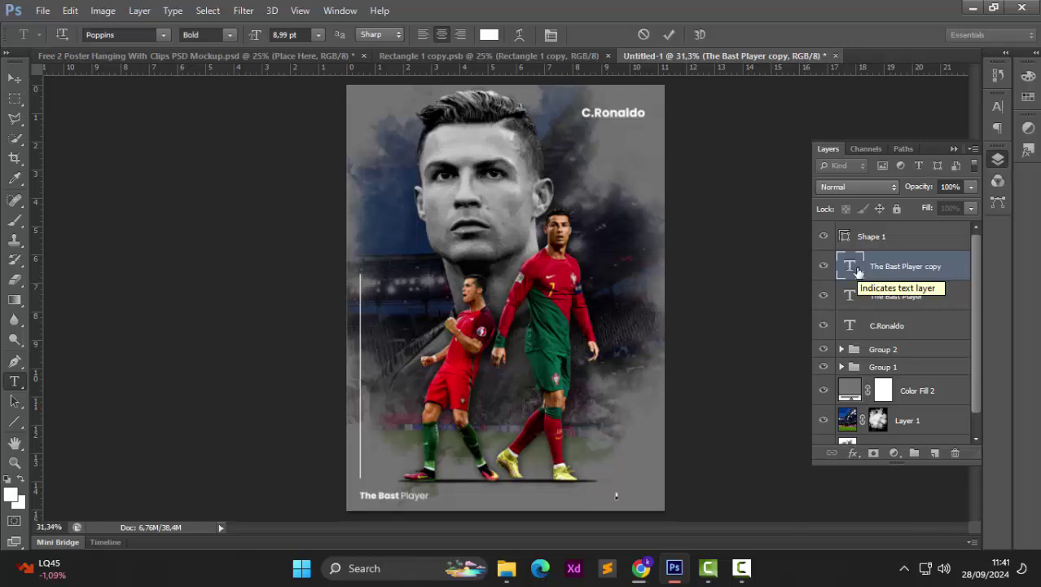
{"action": "type", "text": "In The World"}
{"action": "key", "text": "BackSpace"}
{"action": "type", "text": "d"}
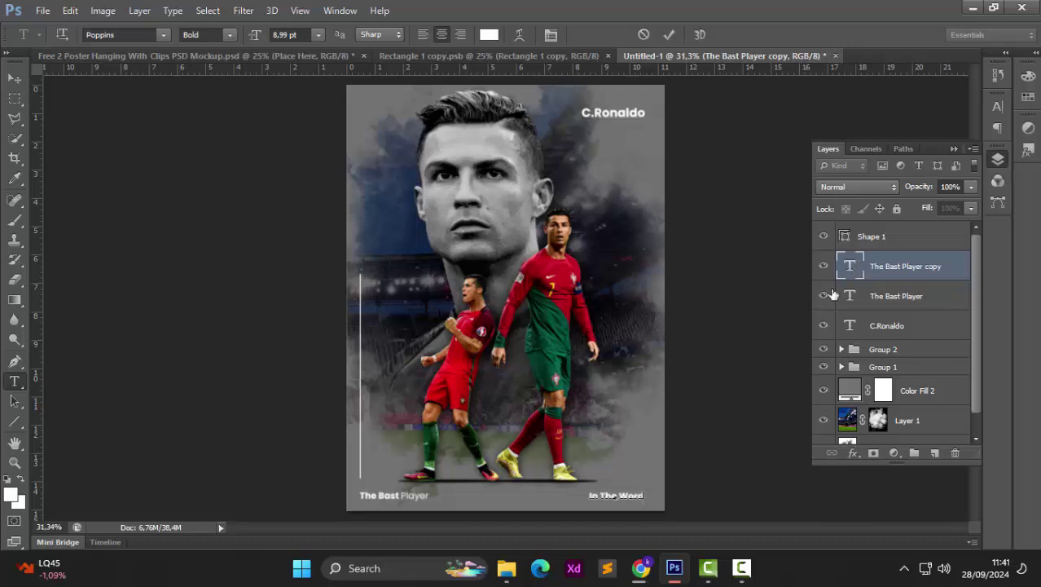
Step: Give the words "In The" in the lower-right caption a lighter, non-bold font style, keeping "Word" bold
{"action": "left_click_drag", "start_coordinate": [624, 497], "coordinate": [588, 497]}
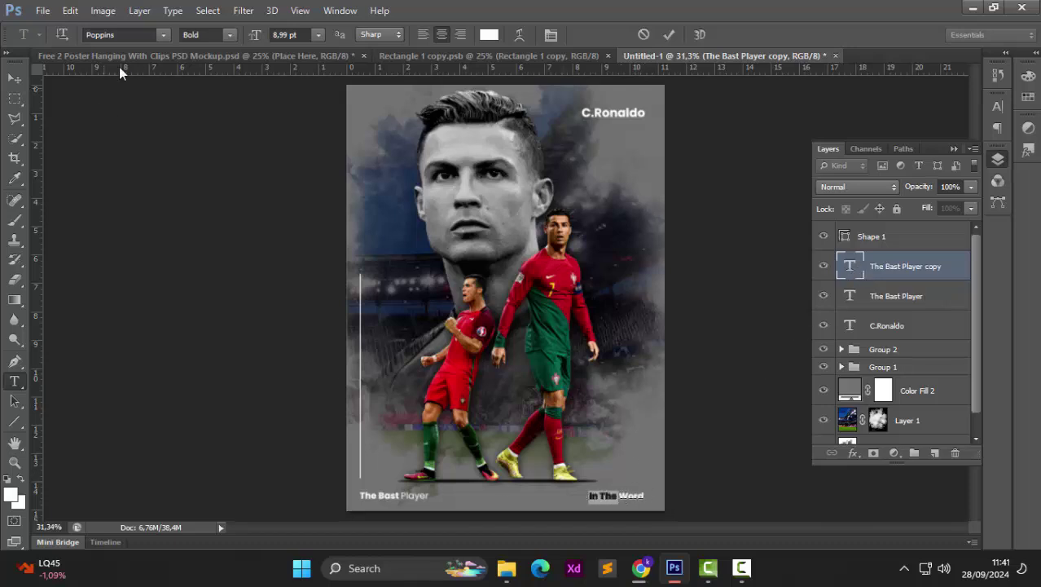
{"action": "left_click", "coordinate": [224, 35]}
{"action": "left_click", "coordinate": [205, 50]}
{"action": "left_click", "coordinate": [14, 78]}
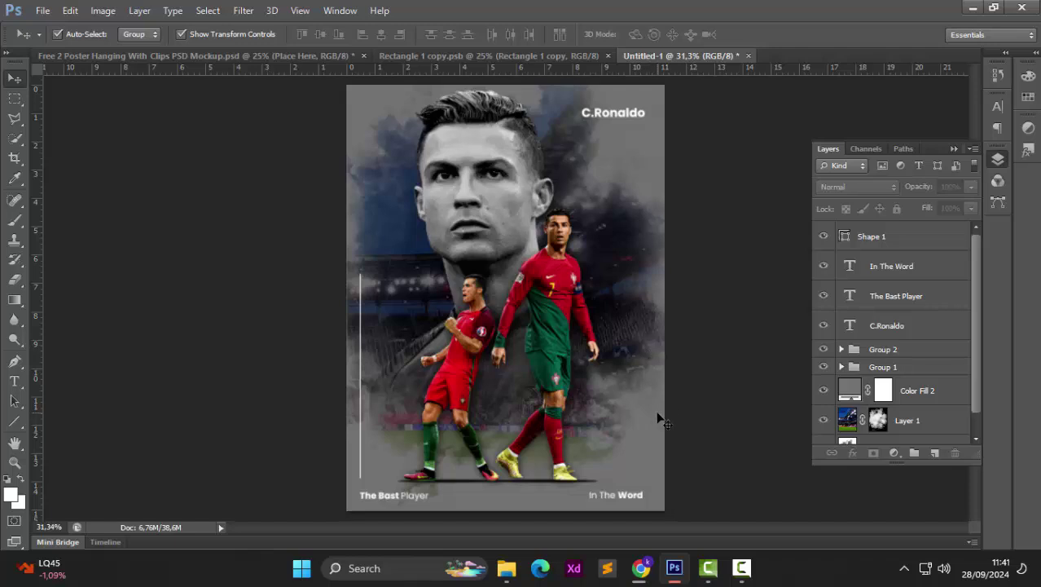
Step: Shift the In The Word caption slightly right, closer to the poster's right edge, level with the lower-left caption
{"action": "left_click", "coordinate": [605, 490]}
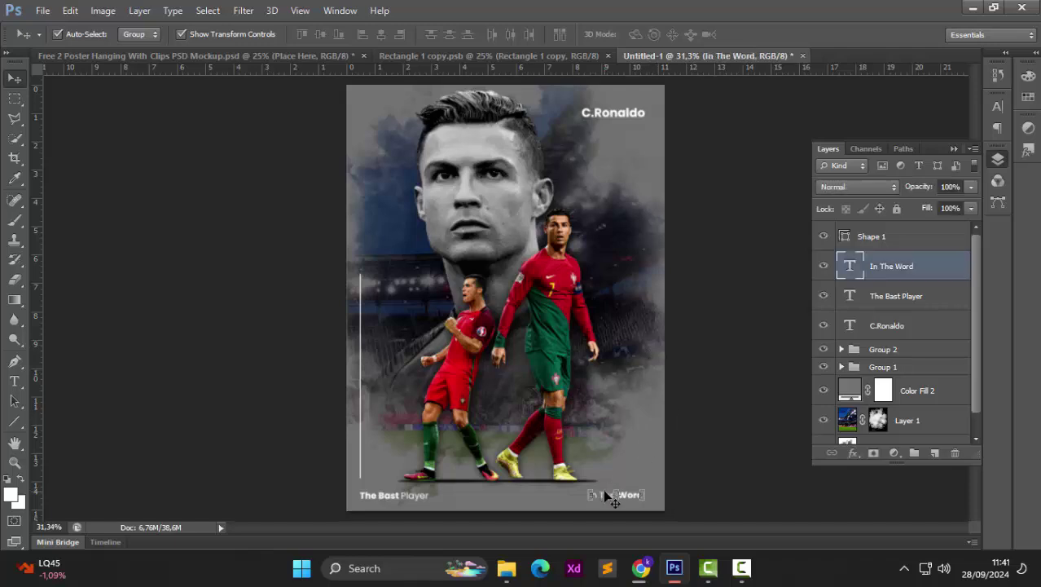
{"action": "left_click_drag", "start_coordinate": [604, 489], "coordinate": [610, 490]}
{"action": "left_click", "coordinate": [720, 469]}
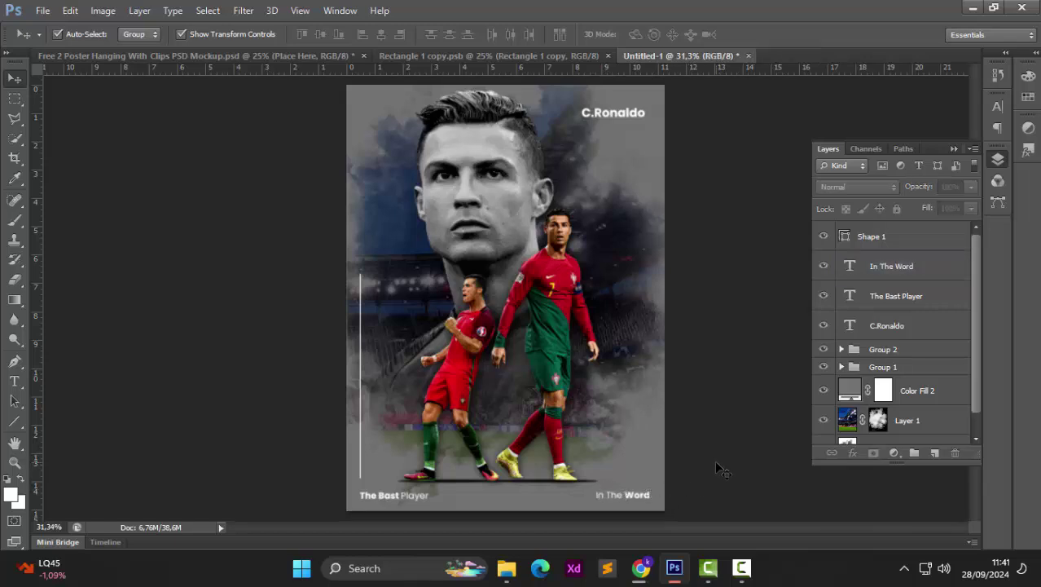